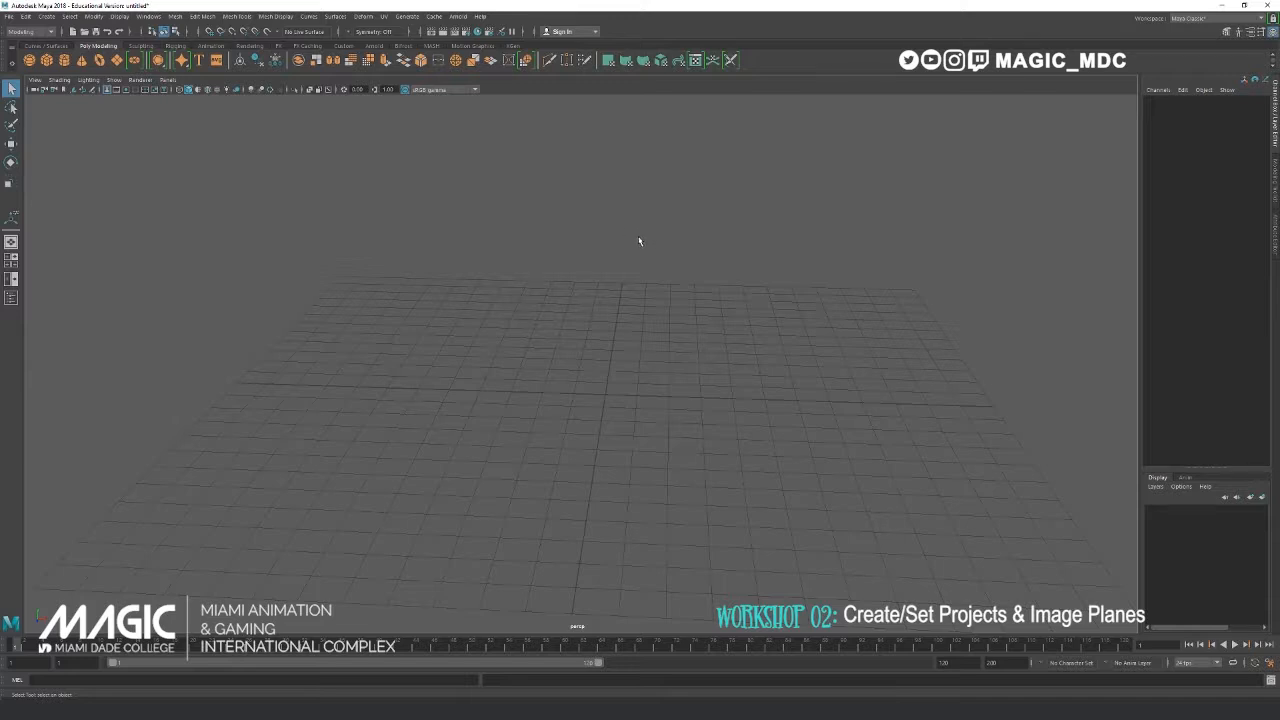
- Start a new project in the Project Window and name it Phonetest
{"action": "scroll", "coordinate": [640, 236], "scroll_direction": "down", "scroll_amount": 2}
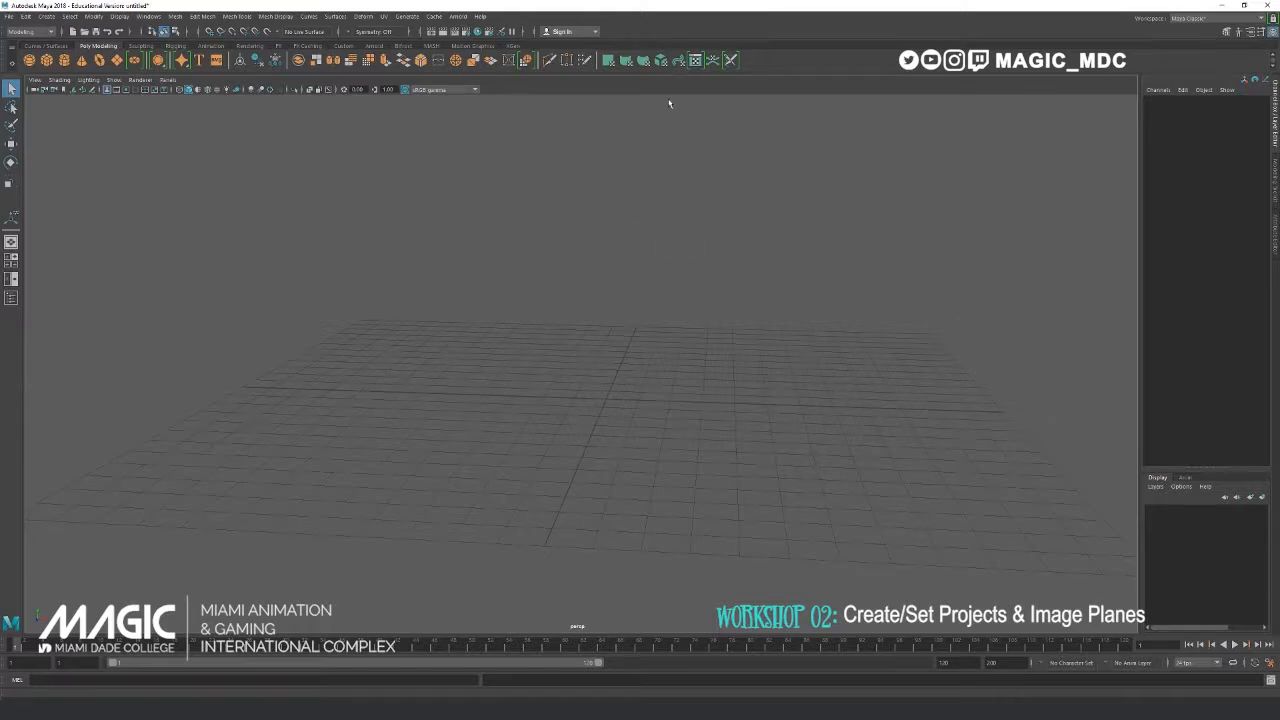
{"action": "left_click", "coordinate": [8, 17]}
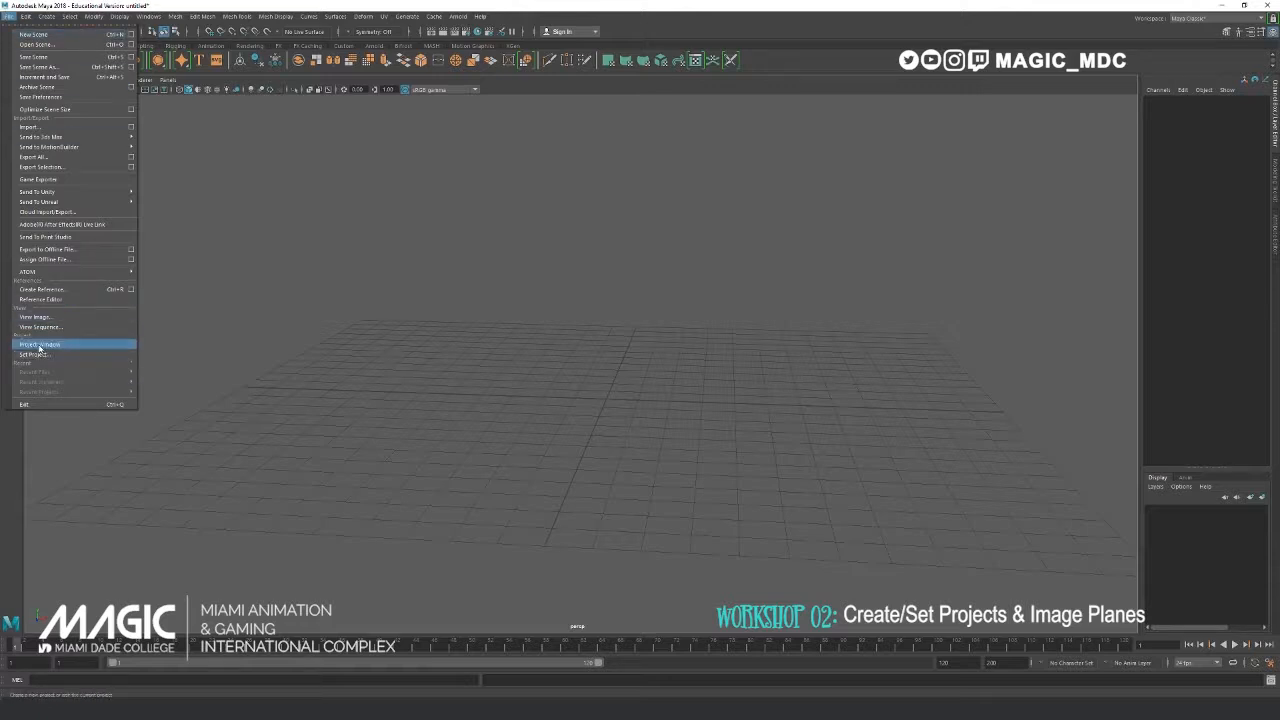
{"action": "left_click", "coordinate": [40, 345]}
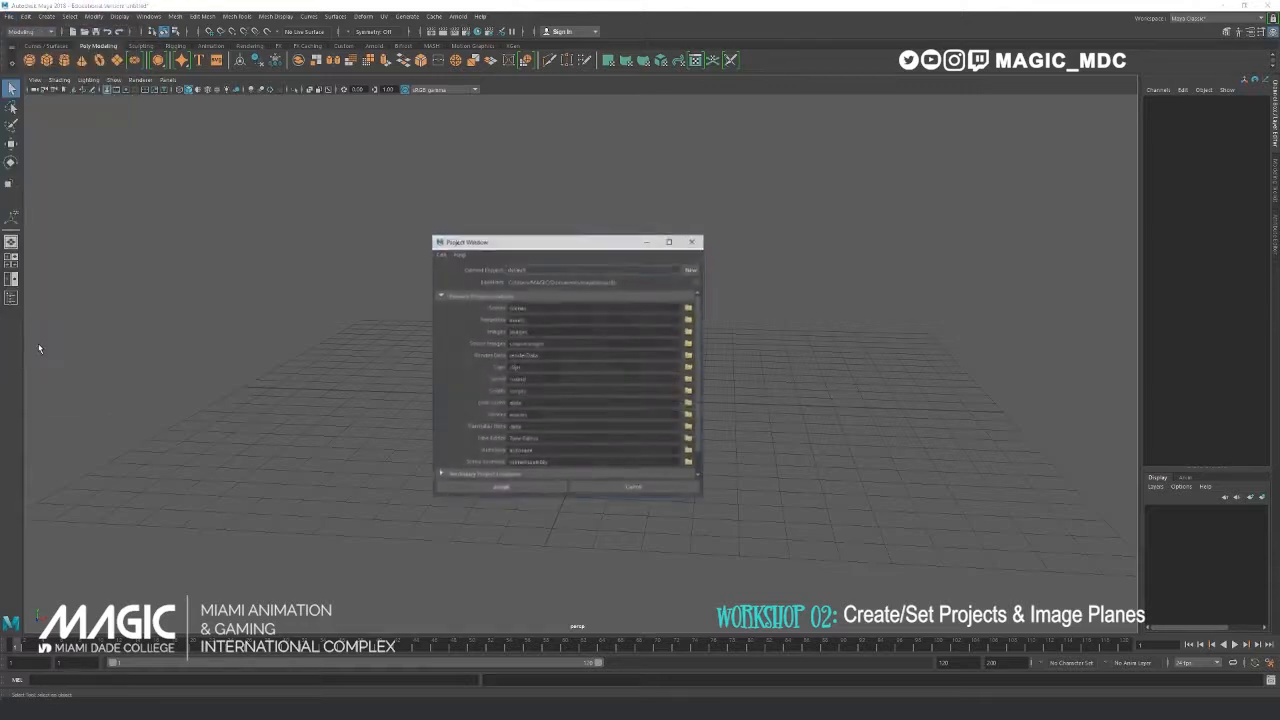
{"action": "left_click", "coordinate": [690, 269]}
{"action": "double_click", "coordinate": [550, 268]}
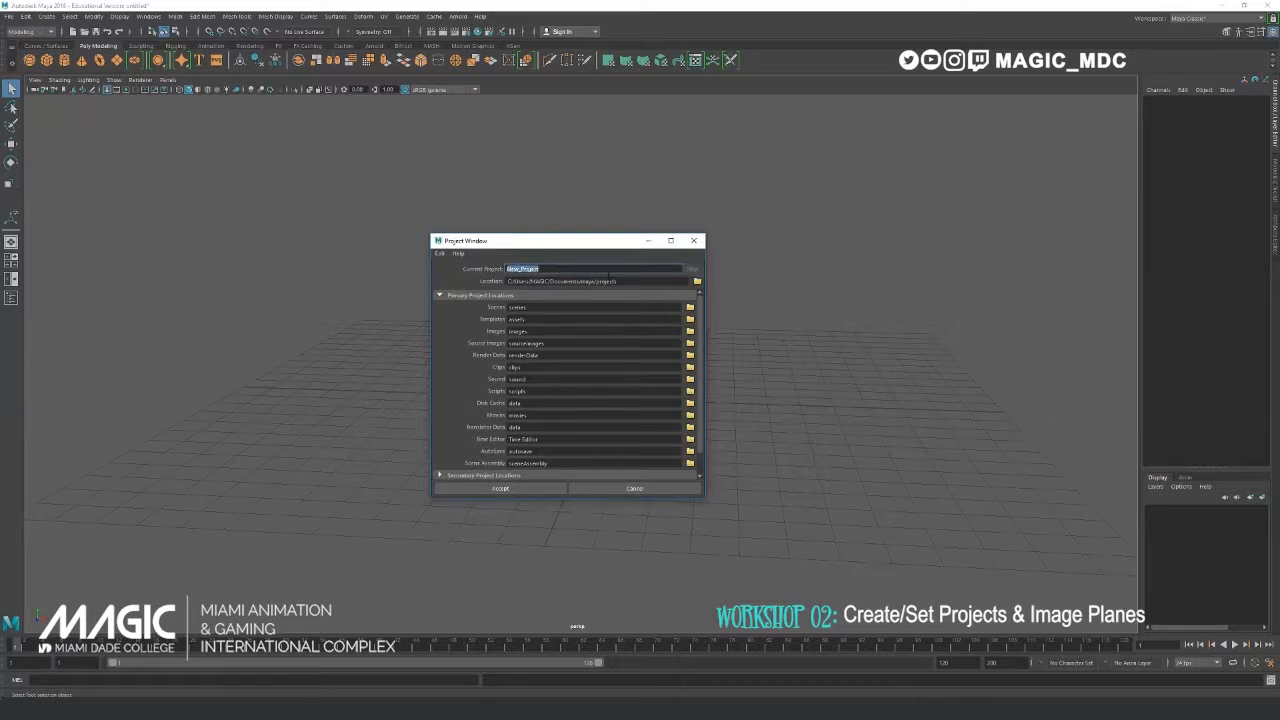
{"action": "type", "text": "Phonetest"}
- Set the new project's location to the Desktop and create it with the default folder names
{"action": "left_click", "coordinate": [697, 281]}
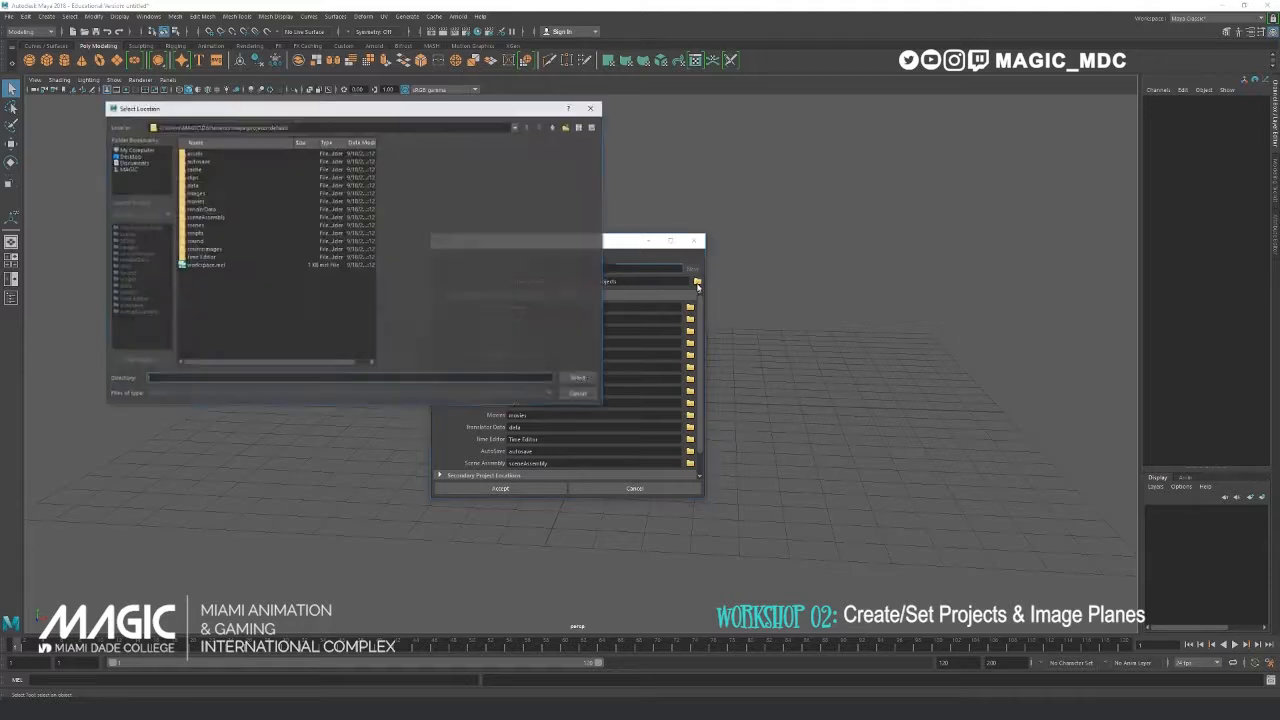
{"action": "left_click", "coordinate": [131, 156]}
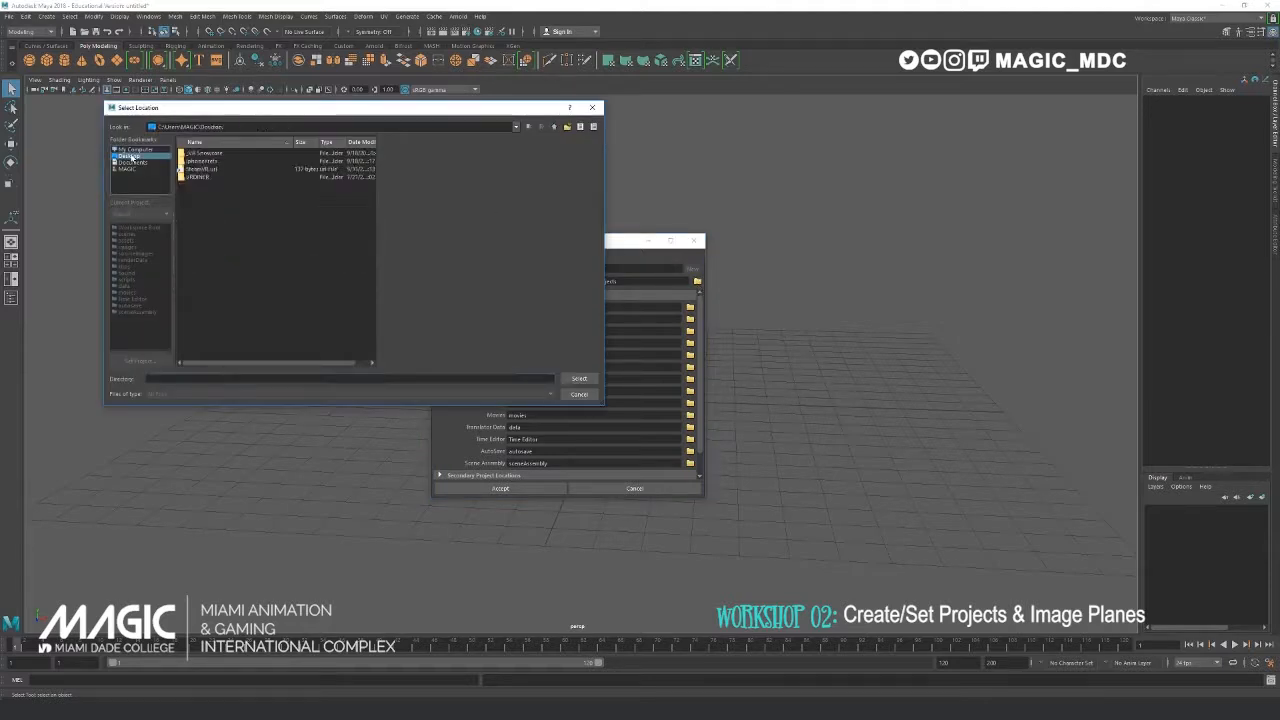
{"action": "left_click", "coordinate": [579, 379]}
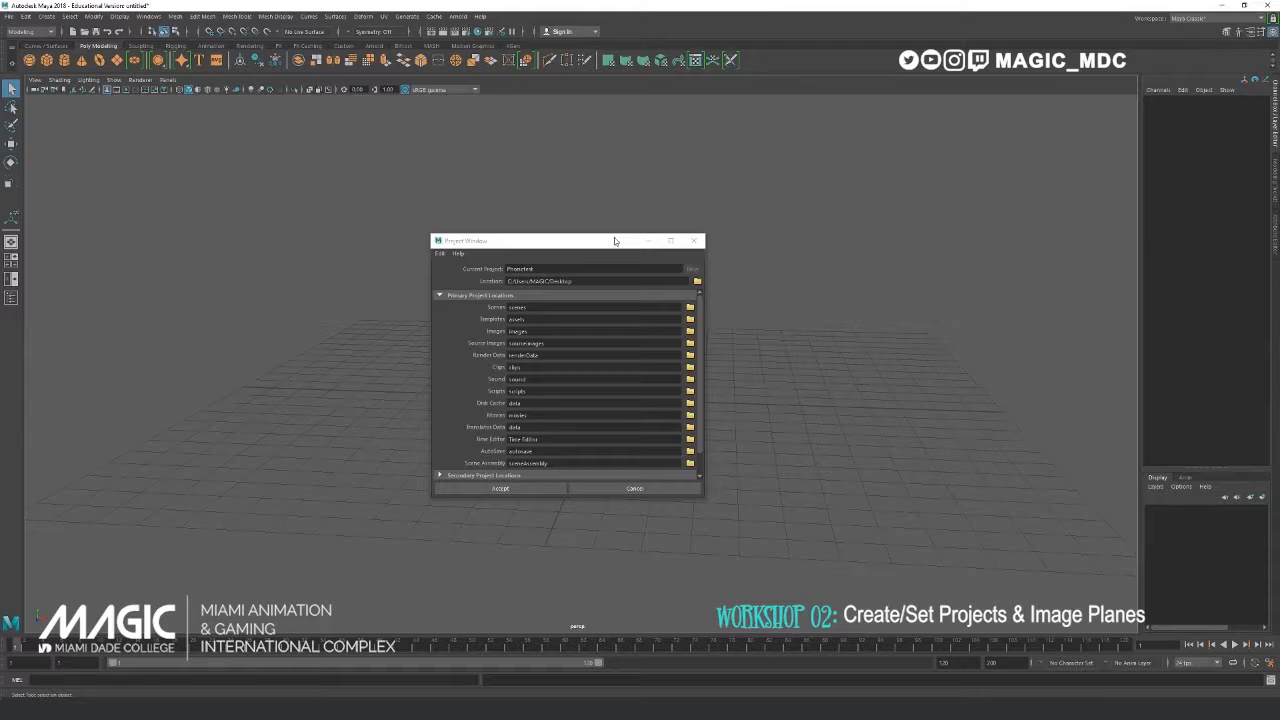
{"action": "scroll", "coordinate": [528, 328], "scroll_direction": "down", "scroll_amount": 2}
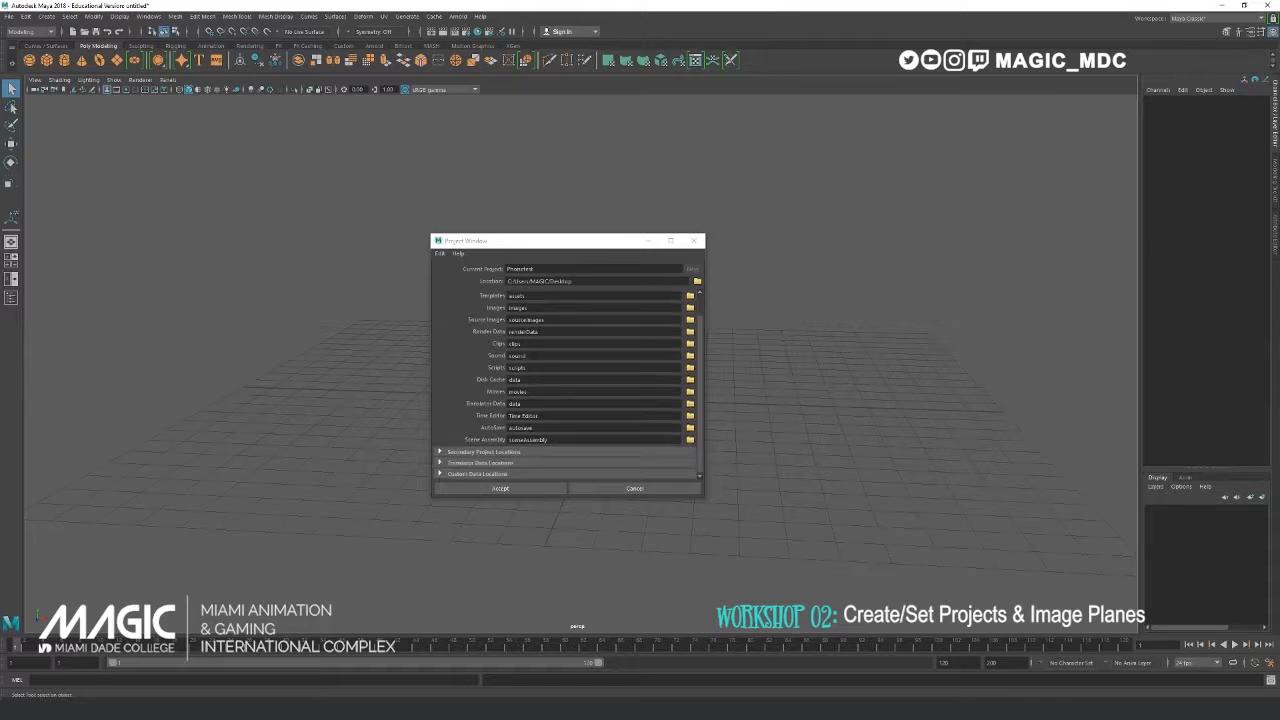
{"action": "scroll", "coordinate": [530, 362], "scroll_direction": "up", "scroll_amount": 2}
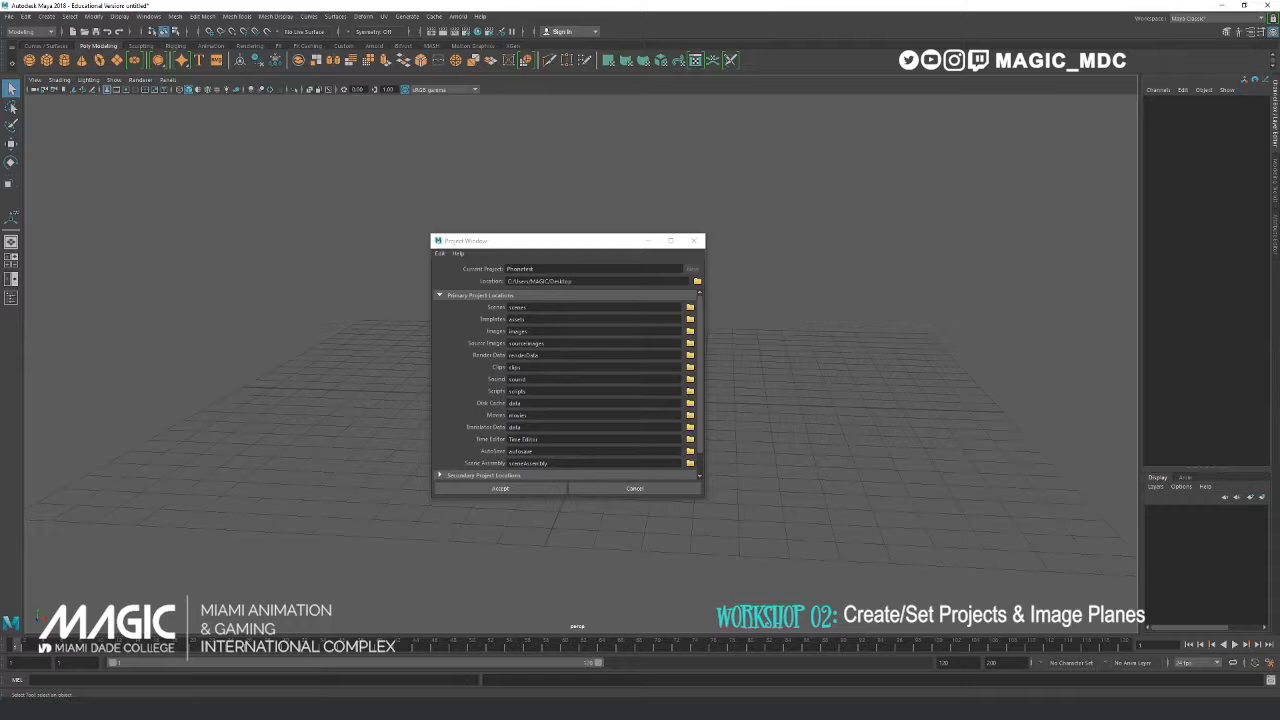
{"action": "left_click", "coordinate": [503, 489]}
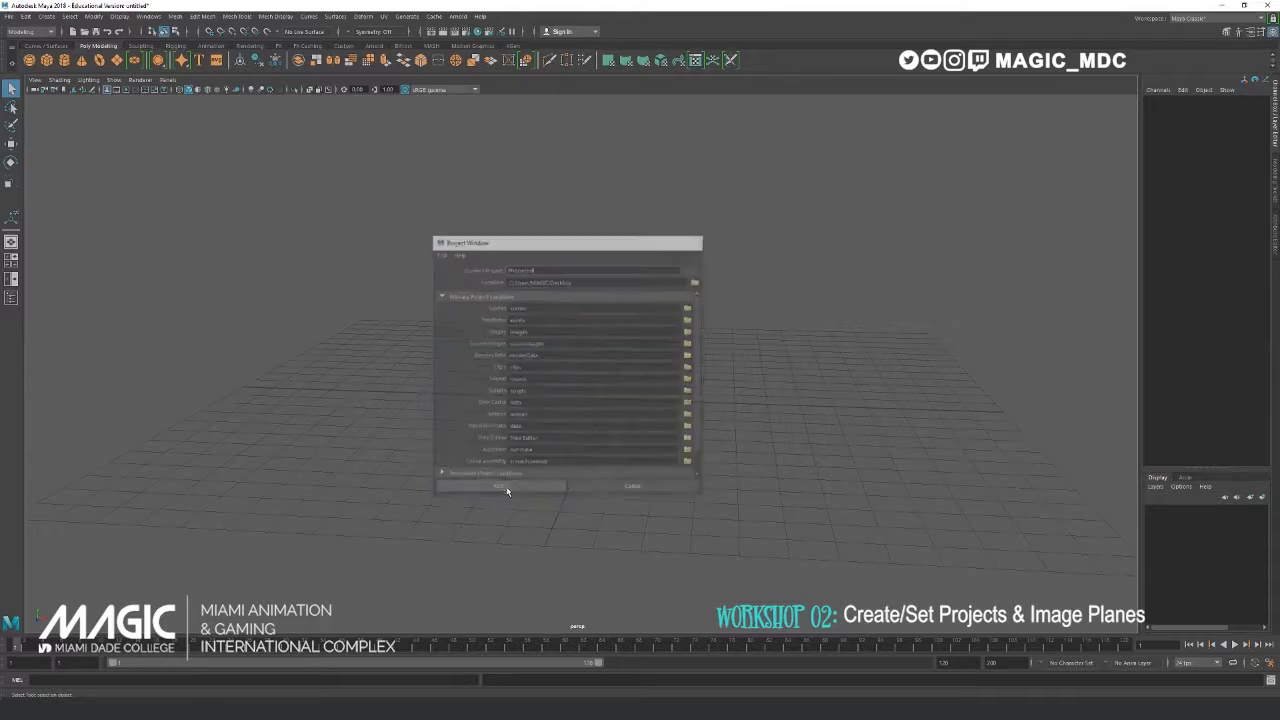
- Set the Phonetest folder on the Desktop as the active project
{"action": "left_click", "coordinate": [8, 16]}
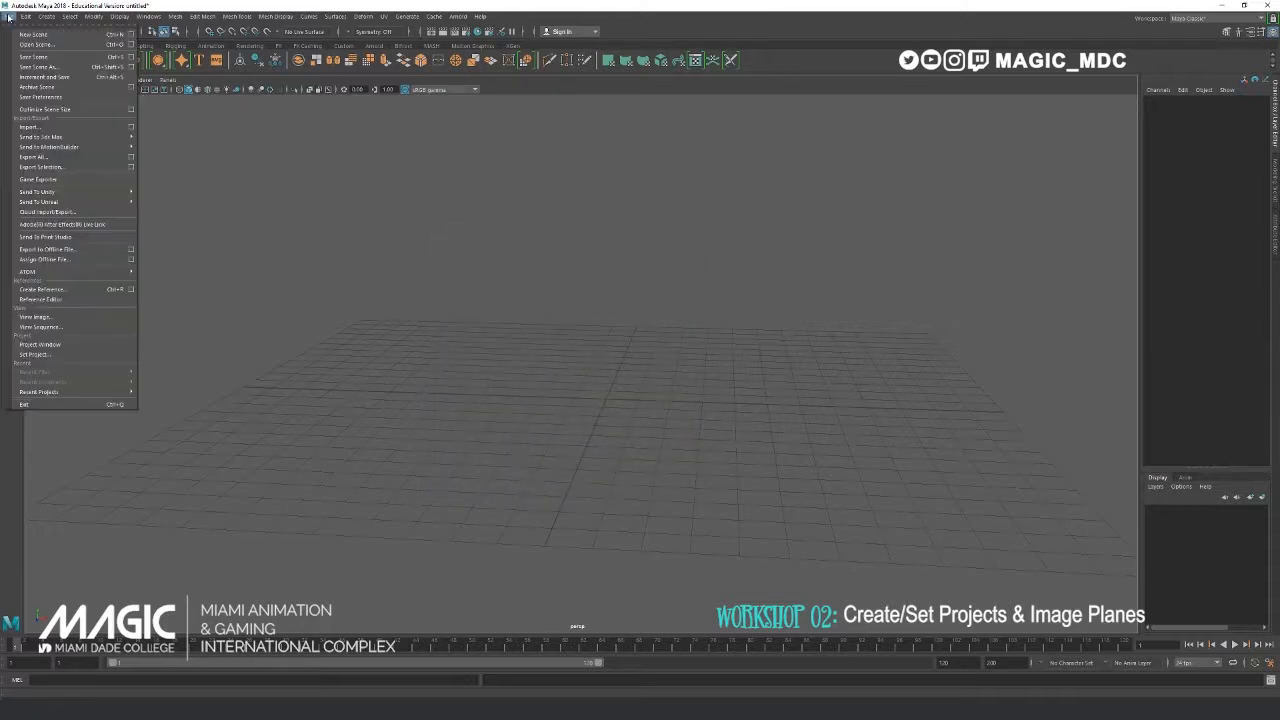
{"action": "left_click", "coordinate": [46, 356]}
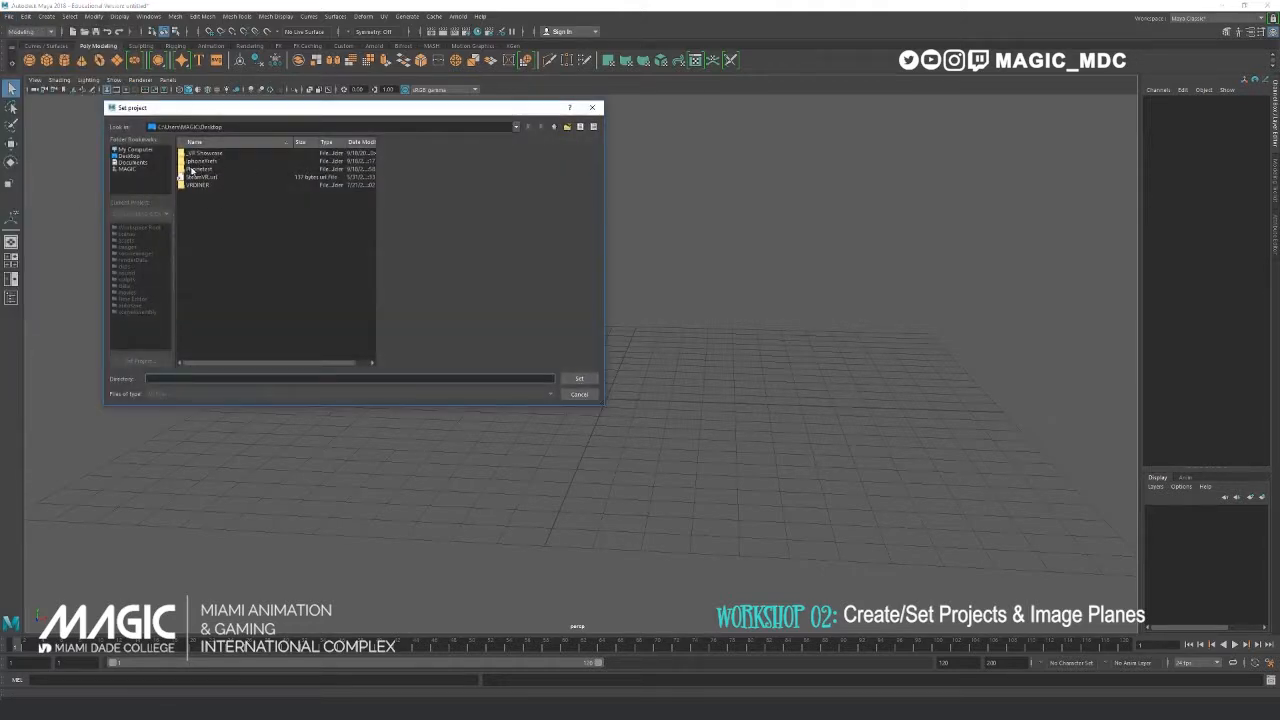
{"action": "left_click", "coordinate": [198, 169]}
{"action": "left_click", "coordinate": [572, 379]}
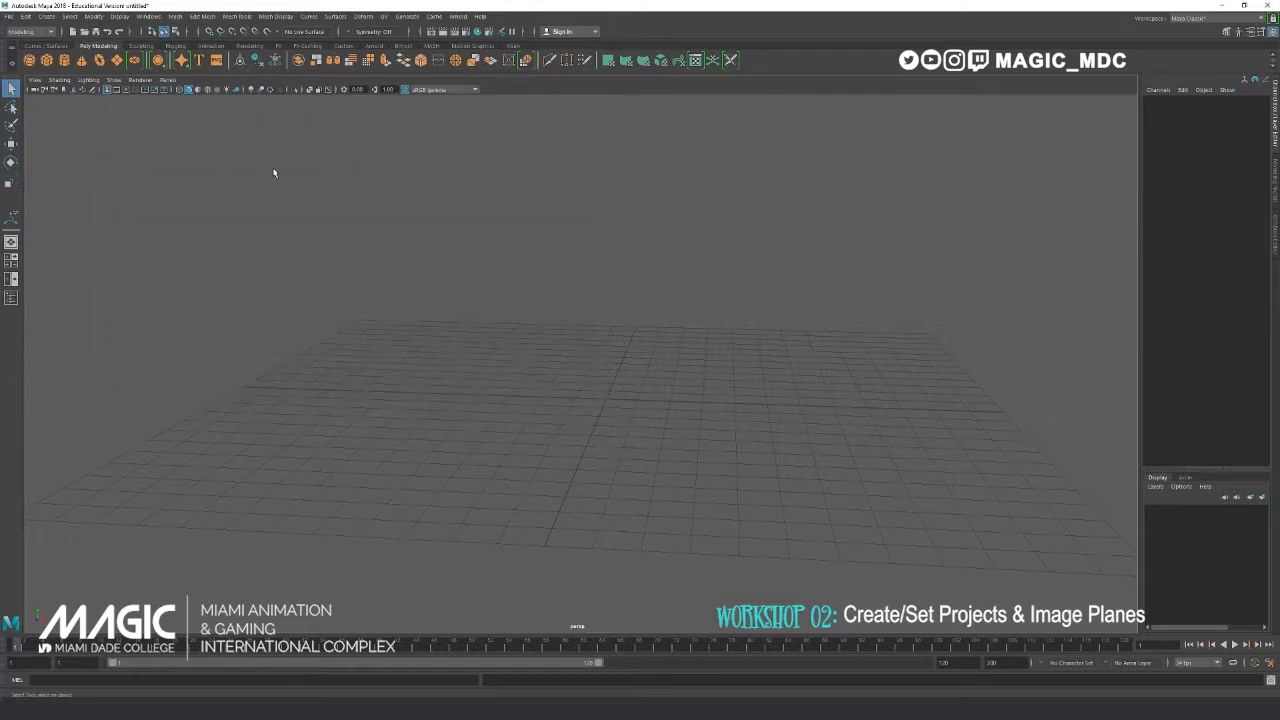
{"action": "mouse_move", "coordinate": [585, 285]}
{"action": "left_mouse_down", "text": "alt"}
{"action": "mouse_move", "coordinate": [556, 289]}
{"action": "mouse_move", "coordinate": [578, 283]}
{"action": "left_mouse_up", "text": "alt"}
{"action": "scroll", "coordinate": [584, 318], "scroll_direction": "down", "scroll_amount": 4}
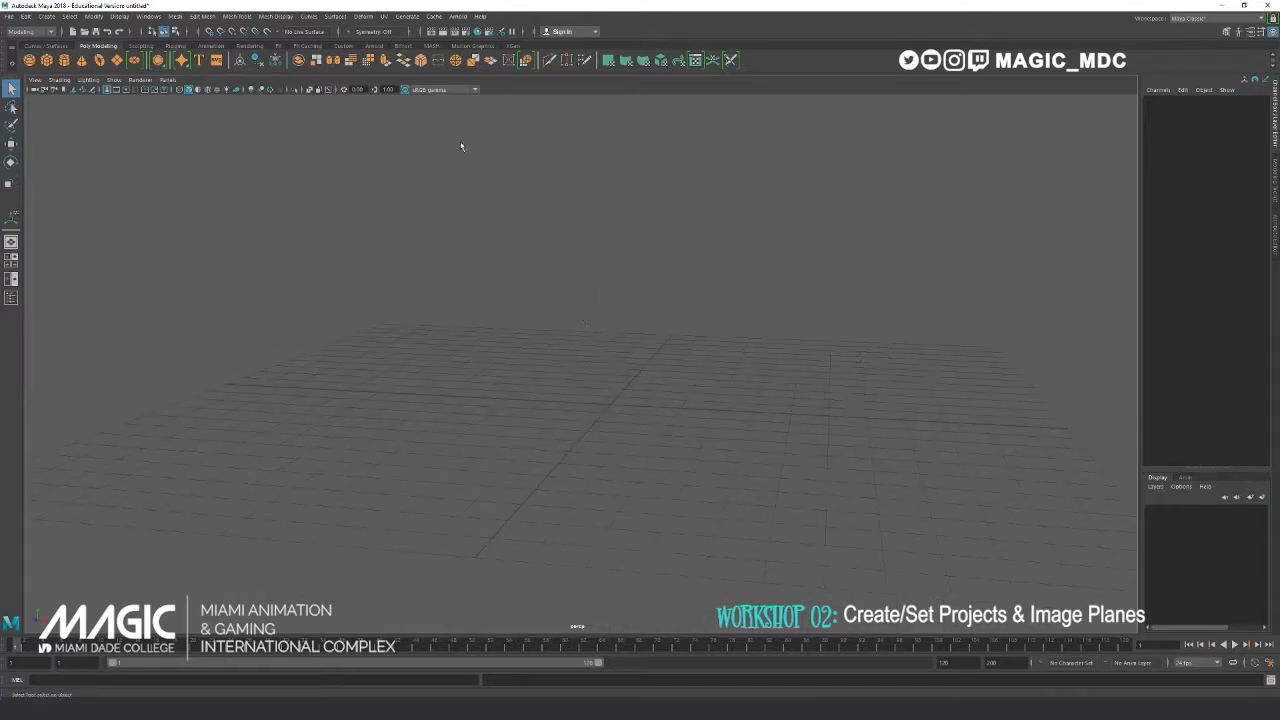
- Minimize Maya, open the Phonetest project folder from the desktop, and enlarge and move its window clear of the desktop folders
{"action": "left_click", "coordinate": [1221, 5]}
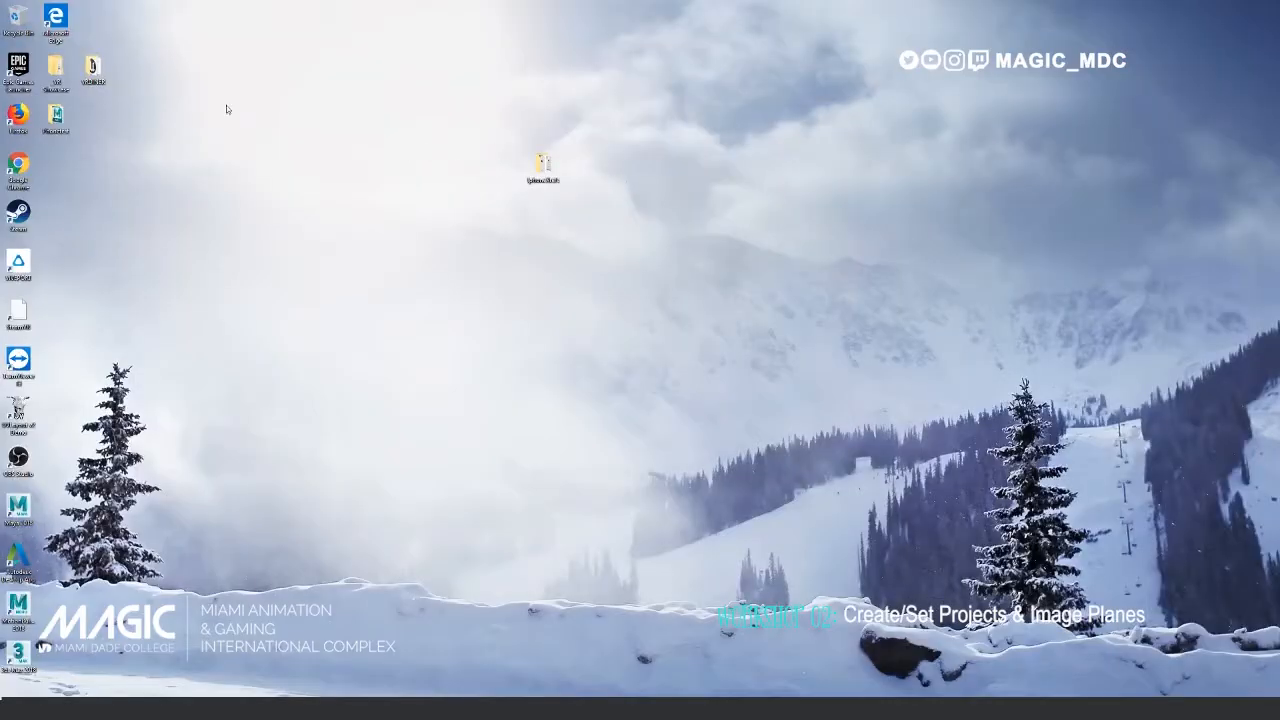
{"action": "left_click_drag", "start_coordinate": [56, 116], "coordinate": [470, 212]}
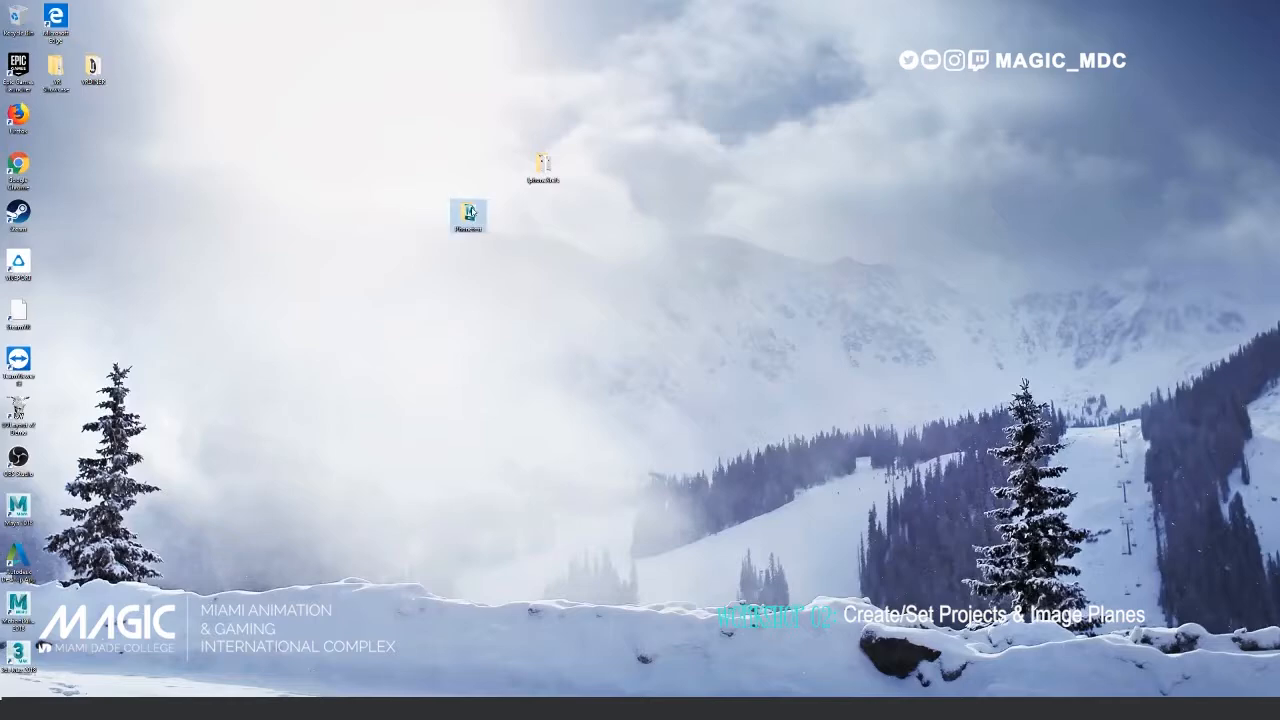
{"action": "double_click", "coordinate": [470, 212]}
{"action": "left_click_drag", "start_coordinate": [1005, 36], "coordinate": [520, 83]}
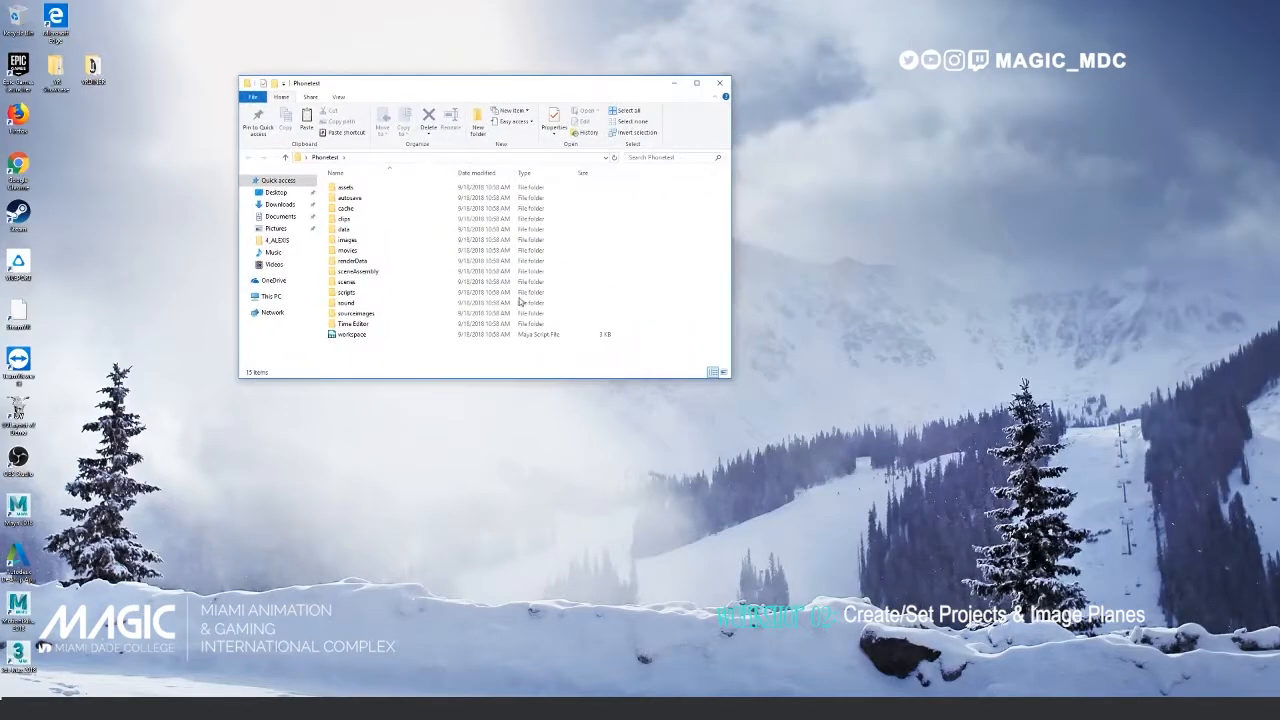
{"action": "left_click_drag", "start_coordinate": [731, 379], "coordinate": [776, 406]}
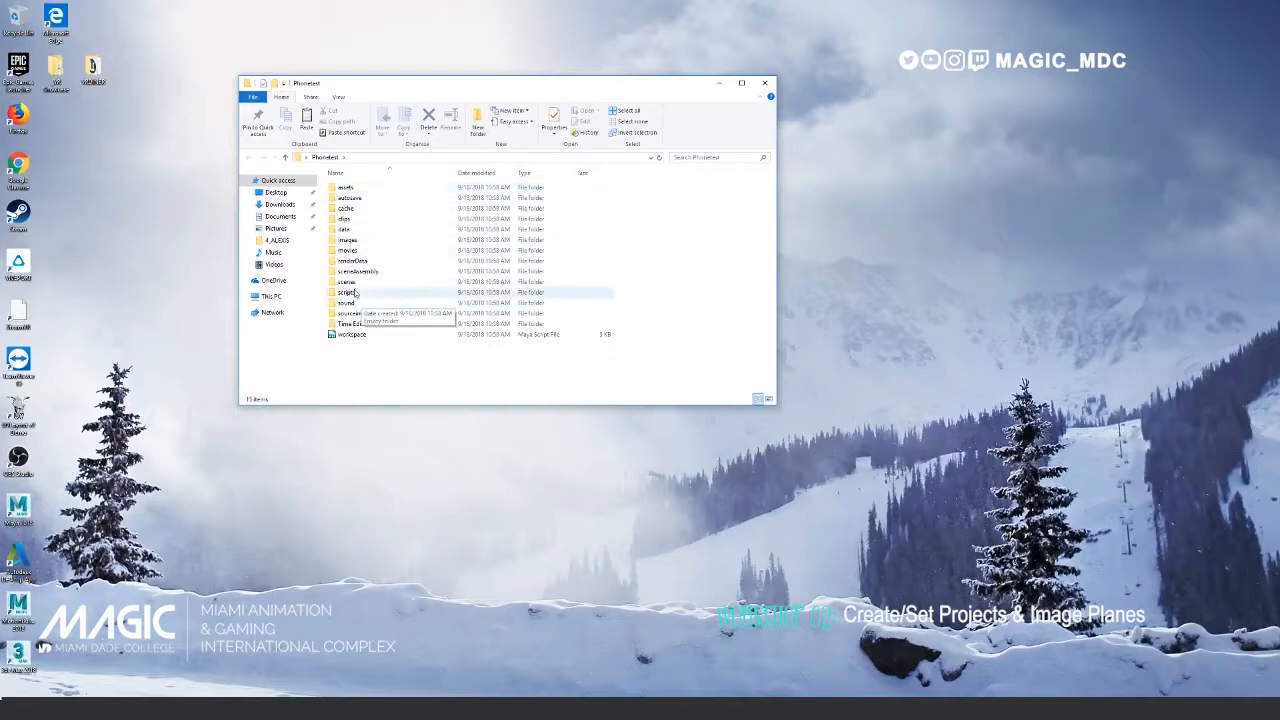
{"action": "left_click_drag", "start_coordinate": [487, 84], "coordinate": [740, 59]}
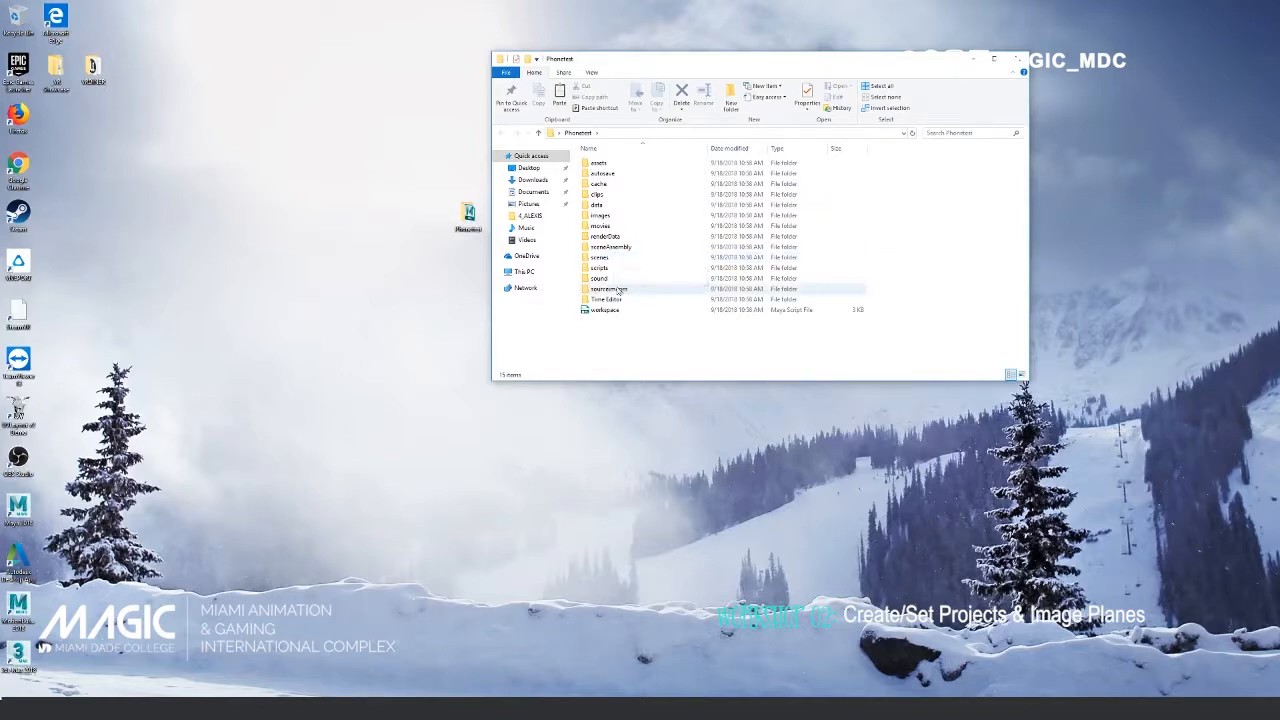
{"action": "left_click_drag", "start_coordinate": [675, 66], "coordinate": [765, 65]}
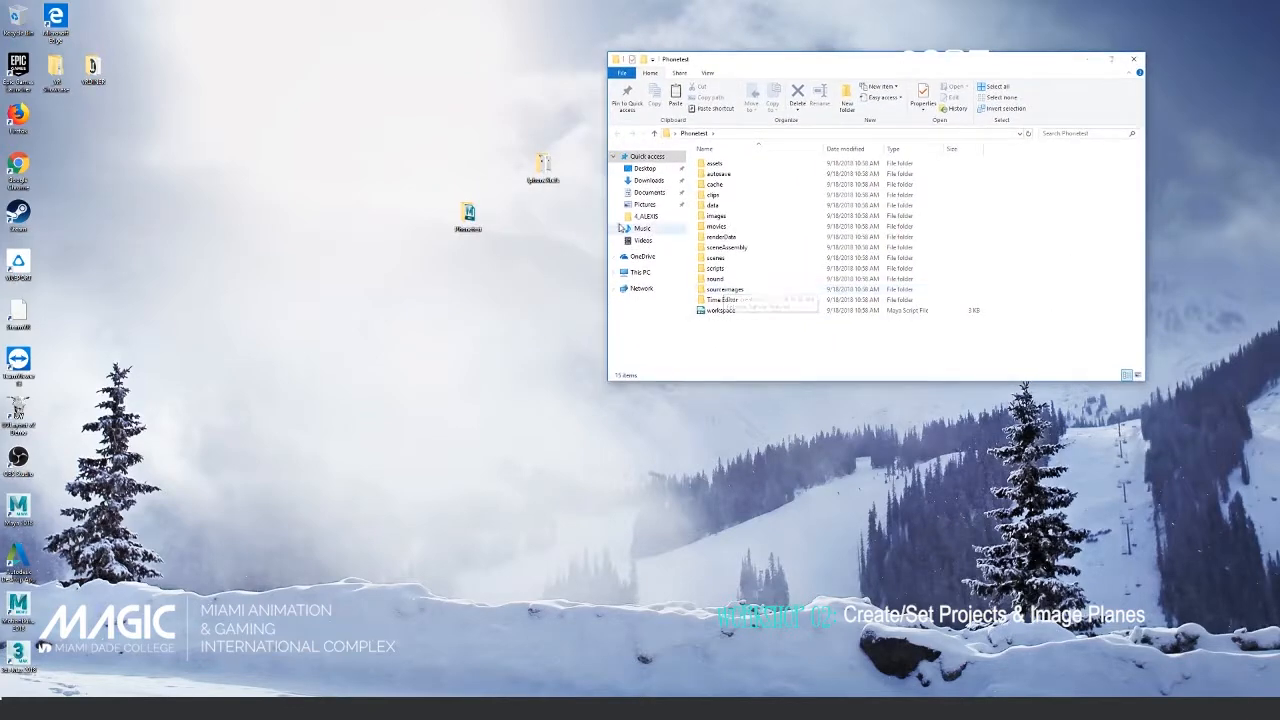
- Open the IphoneXrefs folder from the desktop and place its window below the Phonetest window
{"action": "left_click_drag", "start_coordinate": [543, 166], "coordinate": [314, 120]}
{"action": "double_click", "coordinate": [314, 120]}
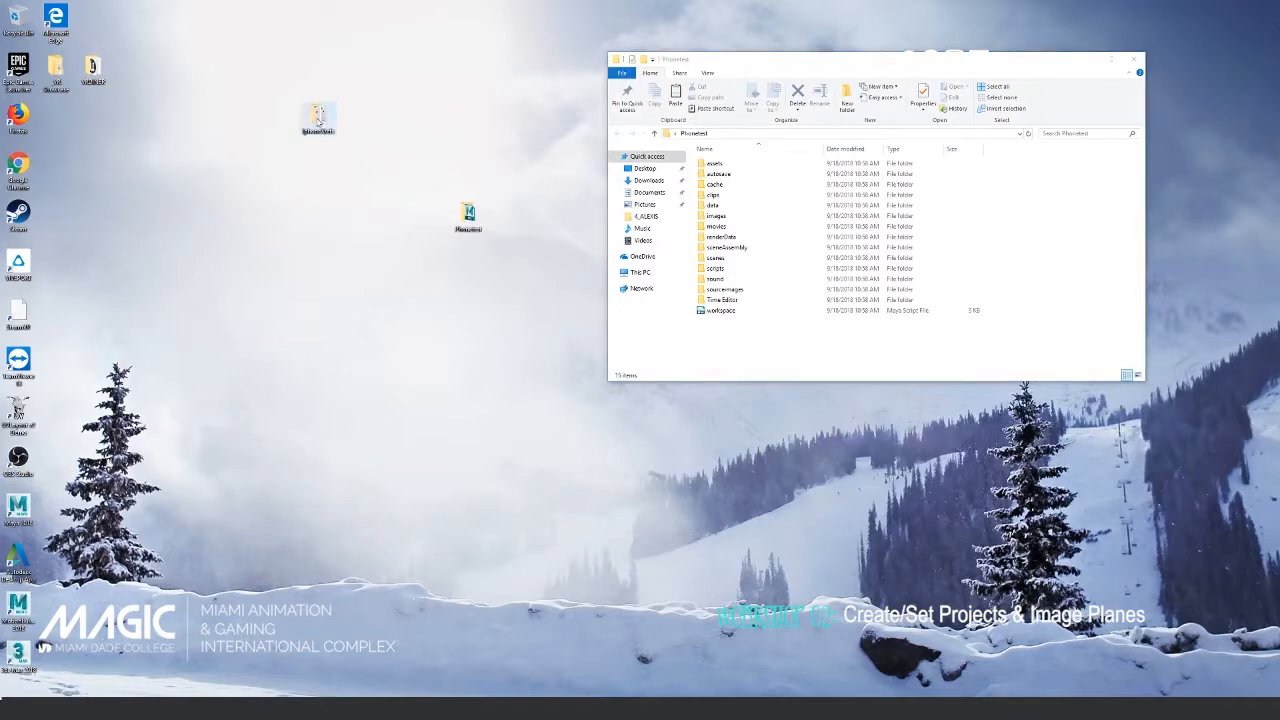
{"action": "left_click", "coordinate": [355, 708]}
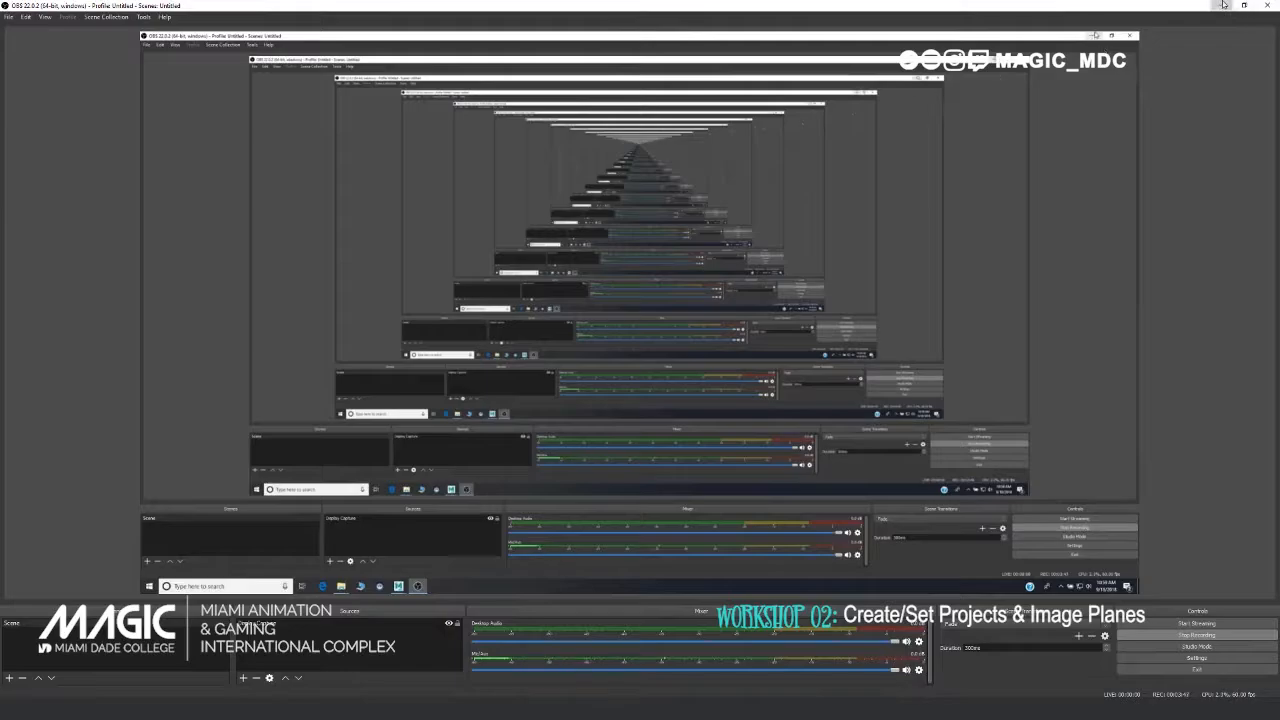
{"action": "left_click", "coordinate": [1222, 6]}
{"action": "left_click_drag", "start_coordinate": [775, 42], "coordinate": [376, 356]}
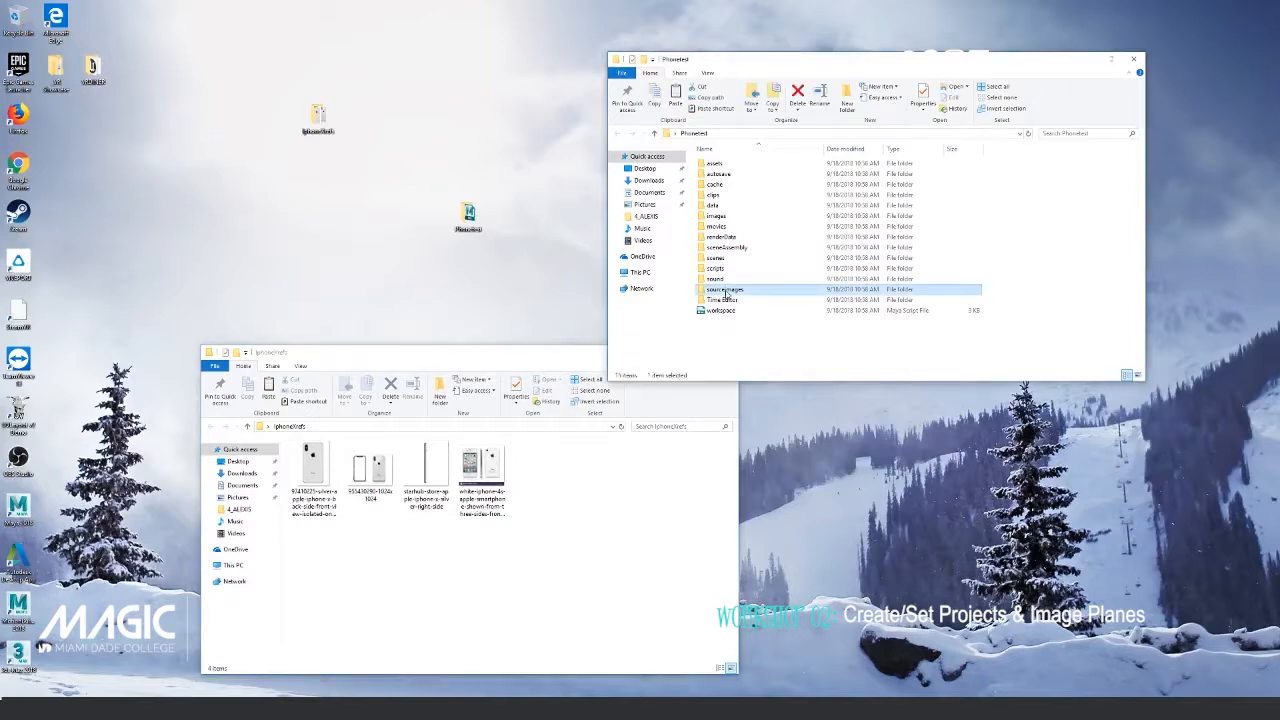
- Copy all four phone reference images from IphoneXrefs into the project's sourceimages folder and close both folder windows
{"action": "double_click", "coordinate": [726, 292]}
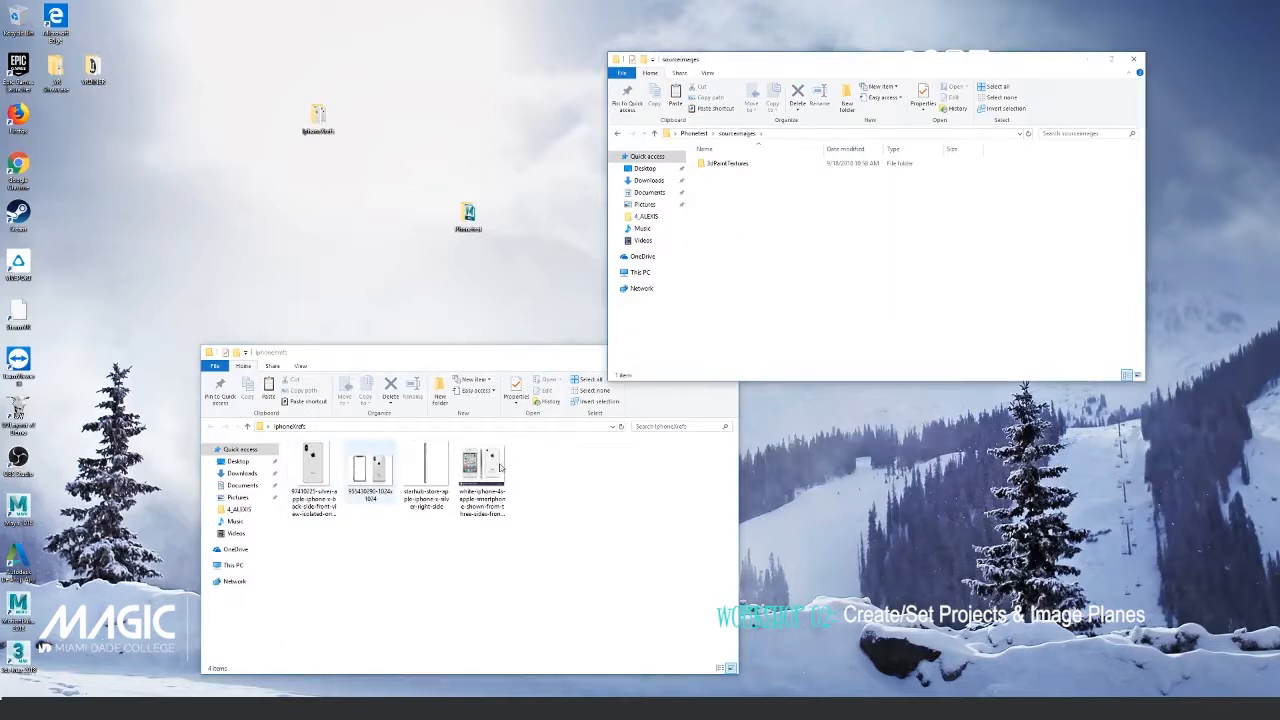
{"action": "left_click_drag", "start_coordinate": [526, 468], "coordinate": [318, 468]}
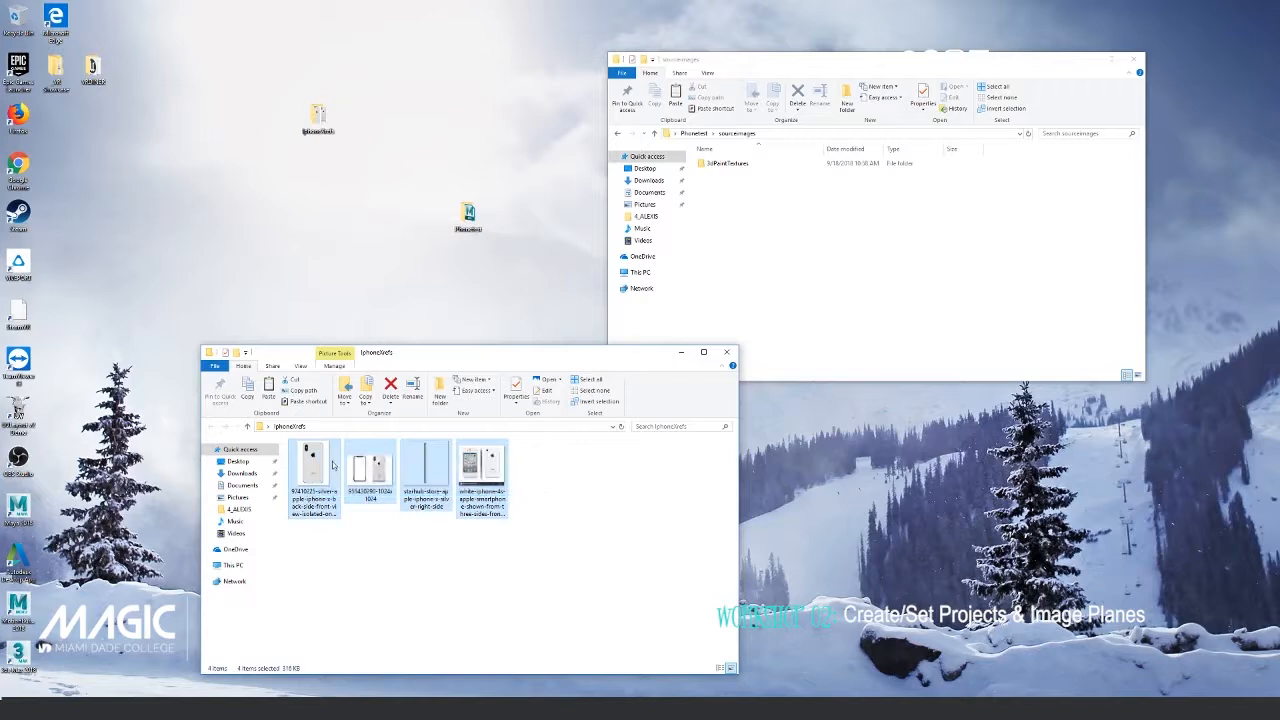
{"action": "left_click", "coordinate": [991, 283]}
{"action": "key", "text": "ctrl+v"}
{"action": "left_click", "coordinate": [991, 283]}
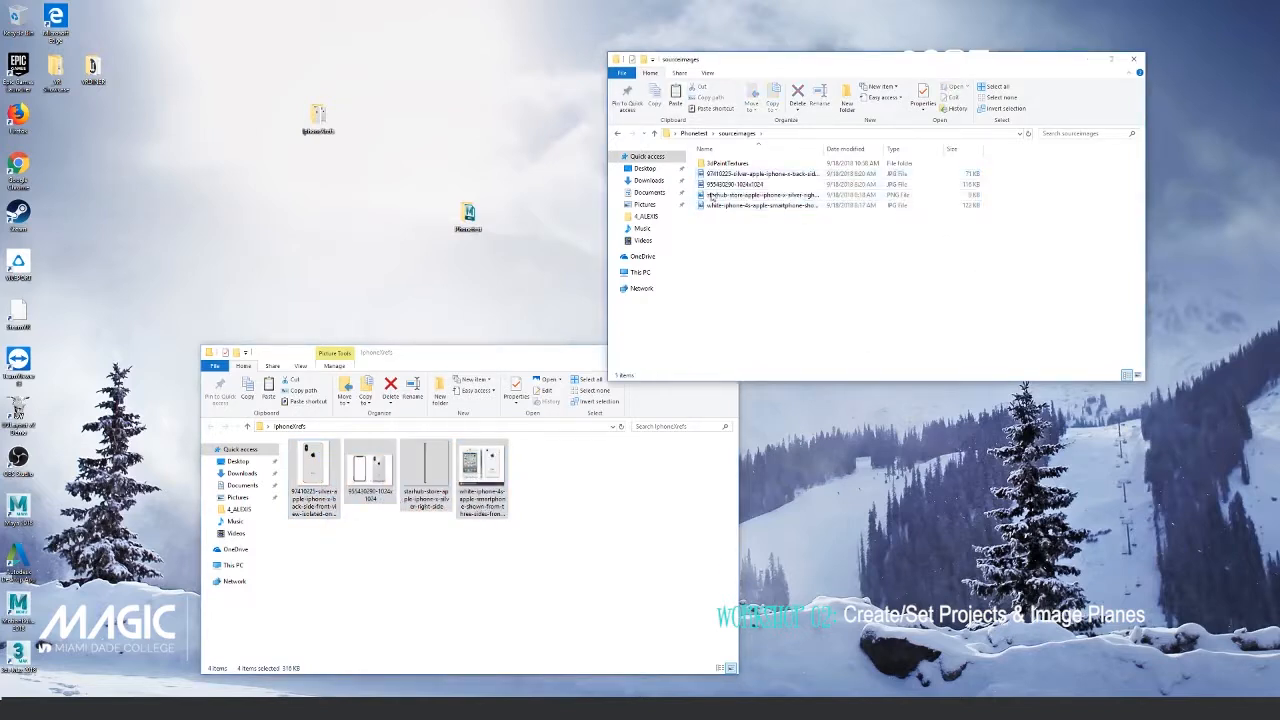
{"action": "left_click", "coordinate": [562, 364]}
{"action": "left_click", "coordinate": [726, 352]}
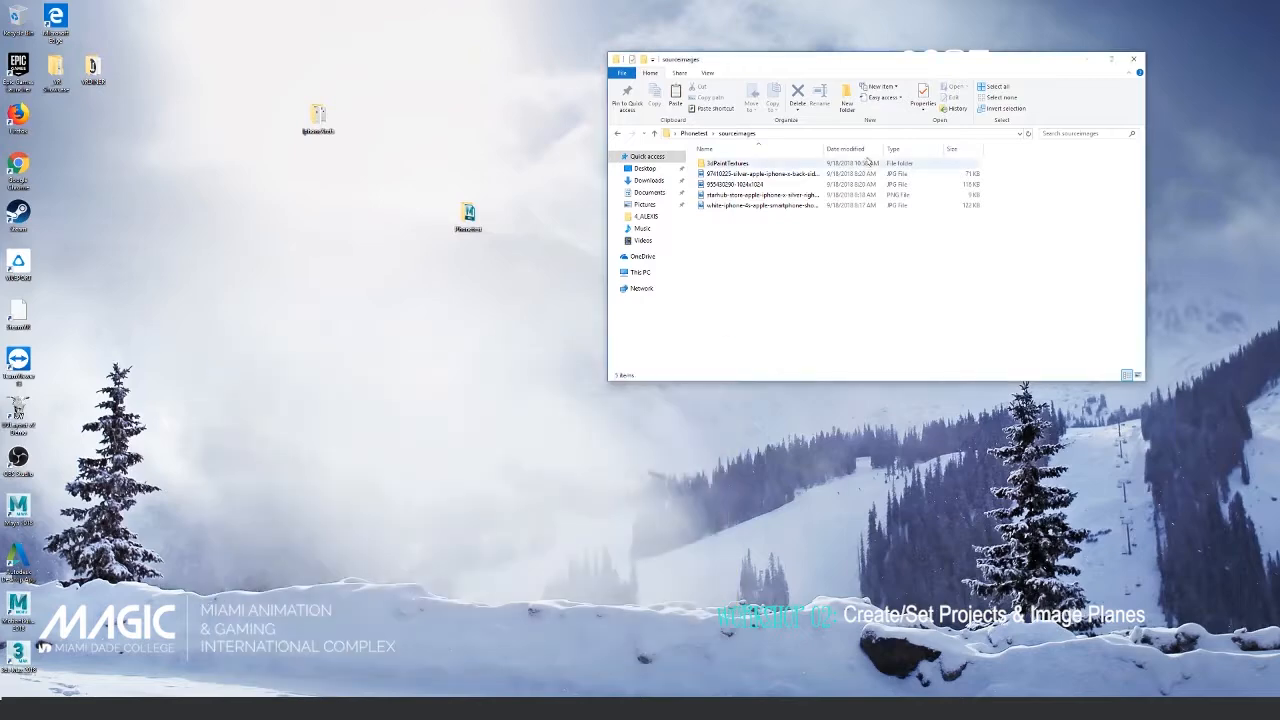
{"action": "left_click", "coordinate": [1137, 61]}
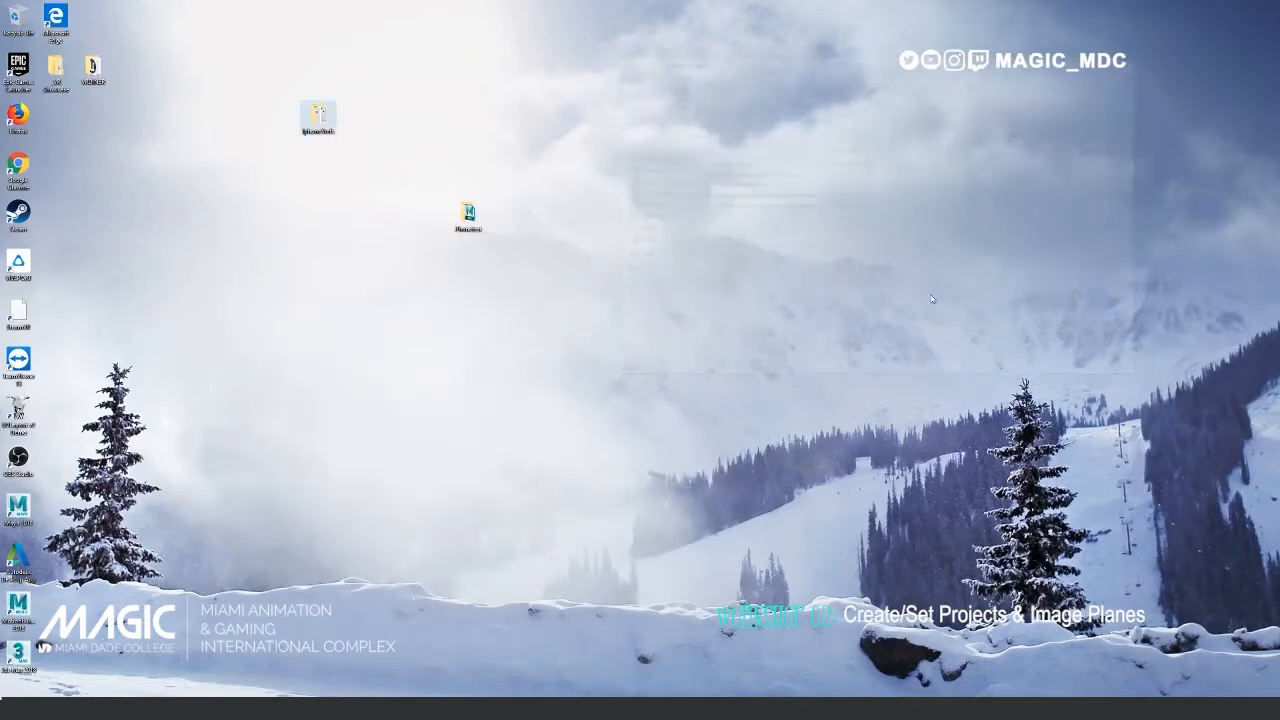
- Reopen the Phonetest project's sourceimages folder to check the copied reference images, and close it
{"action": "mouse_move", "coordinate": [332, 708]}
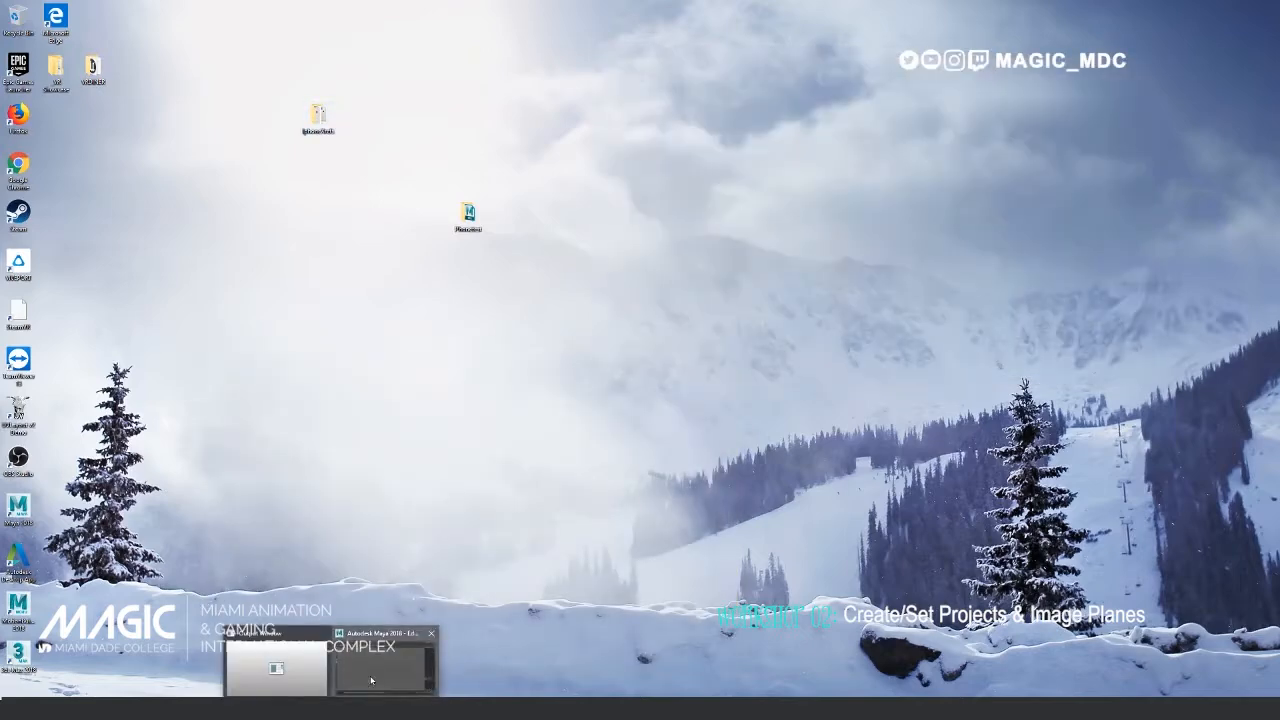
{"action": "left_click", "coordinate": [371, 680]}
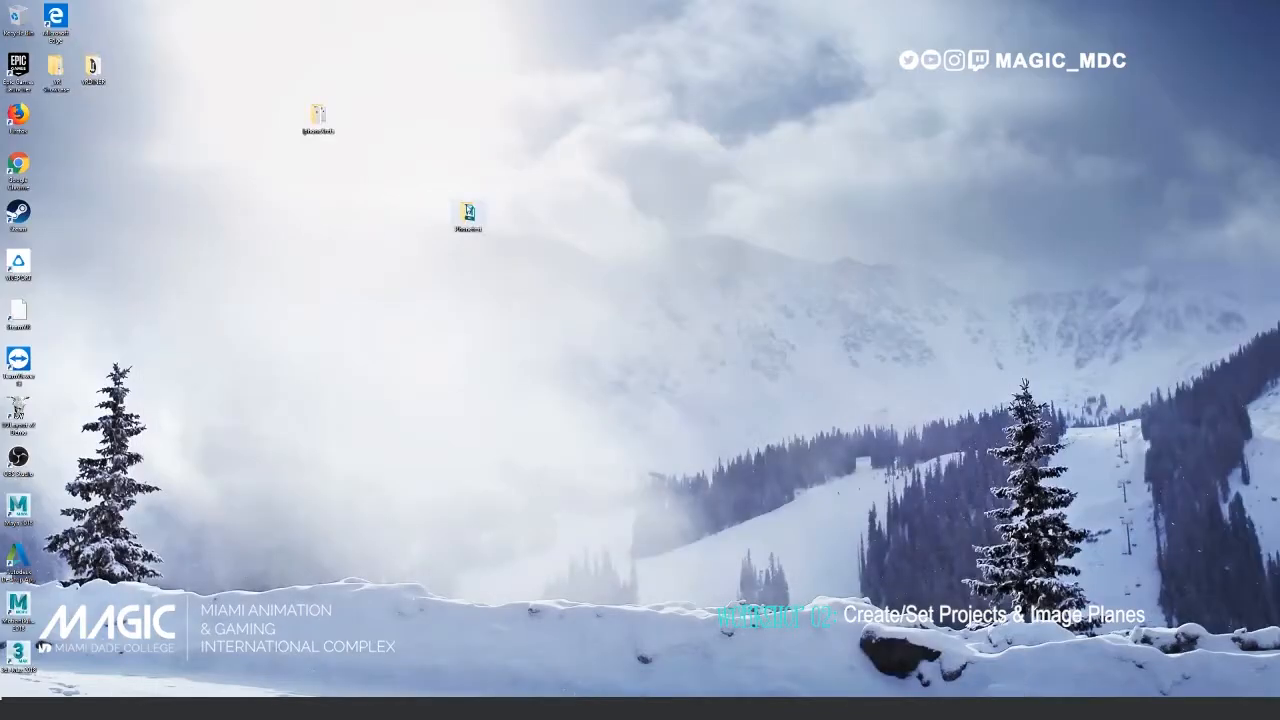
{"action": "double_click", "coordinate": [468, 215]}
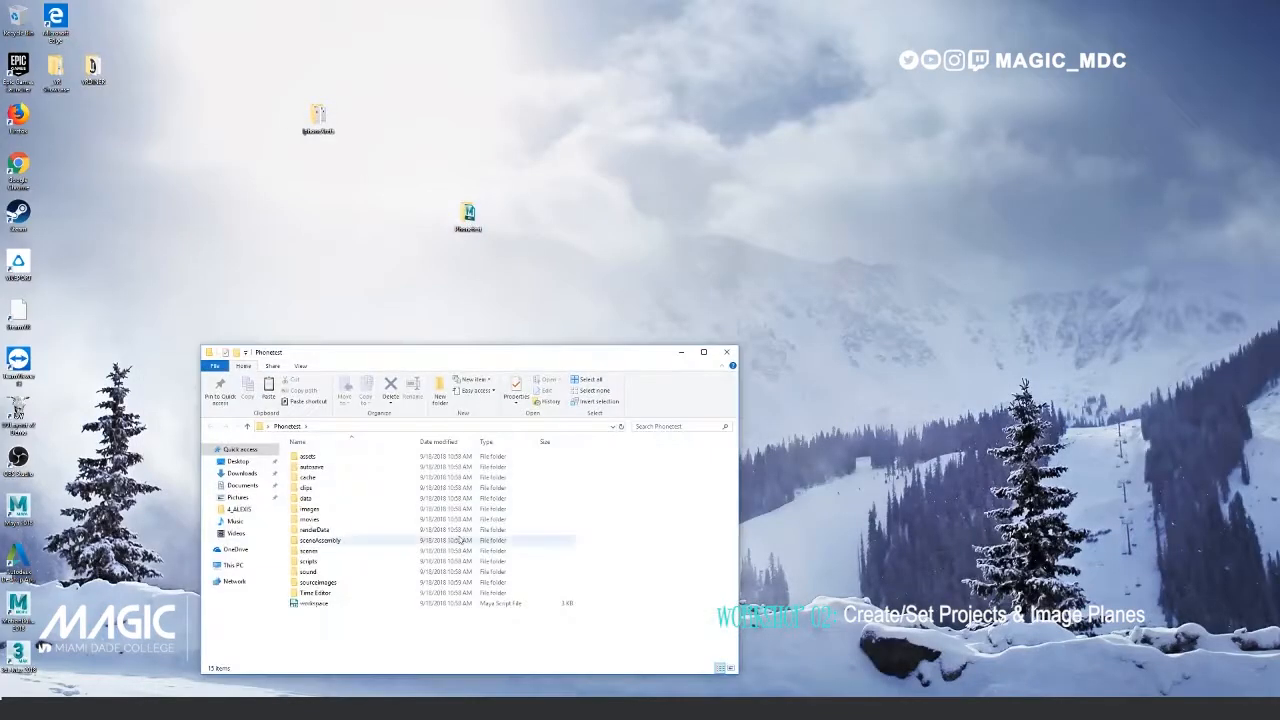
{"action": "left_click_drag", "start_coordinate": [486, 357], "coordinate": [810, 200]}
{"action": "double_click", "coordinate": [632, 425]}
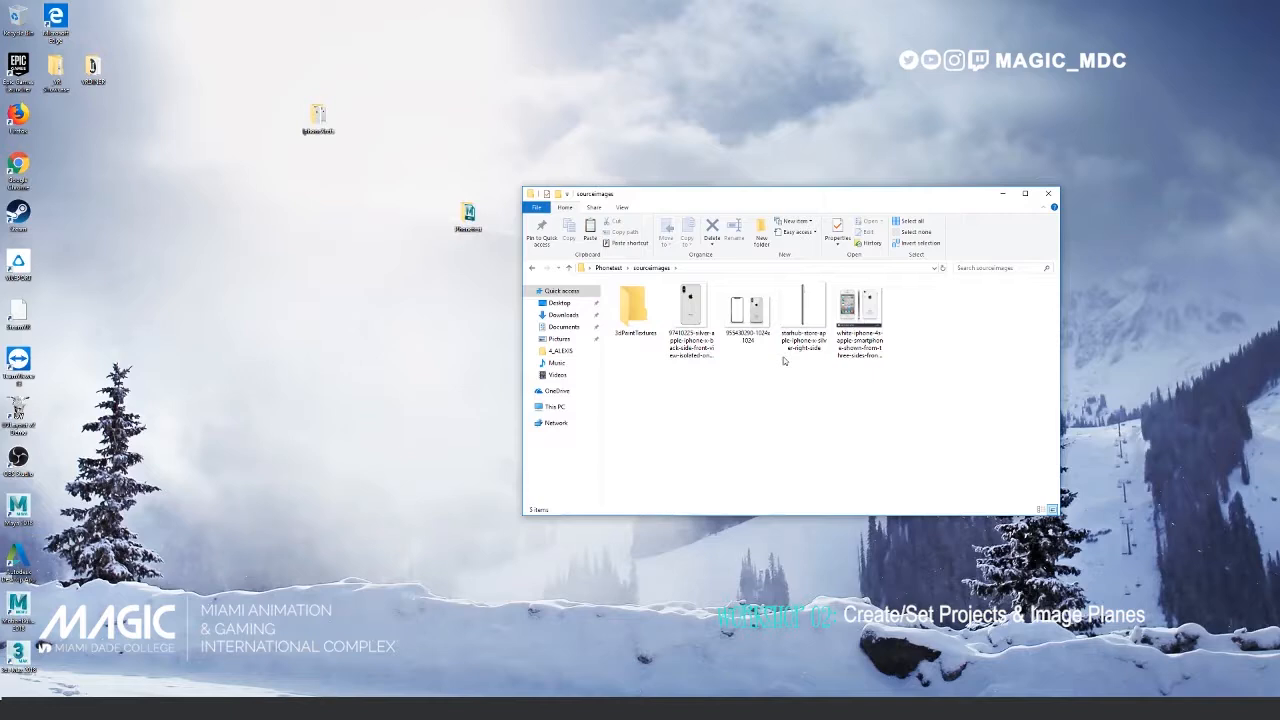
{"action": "mouse_move", "coordinate": [767, 331]}
{"action": "left_click_drag", "start_coordinate": [752, 201], "coordinate": [747, 163]}
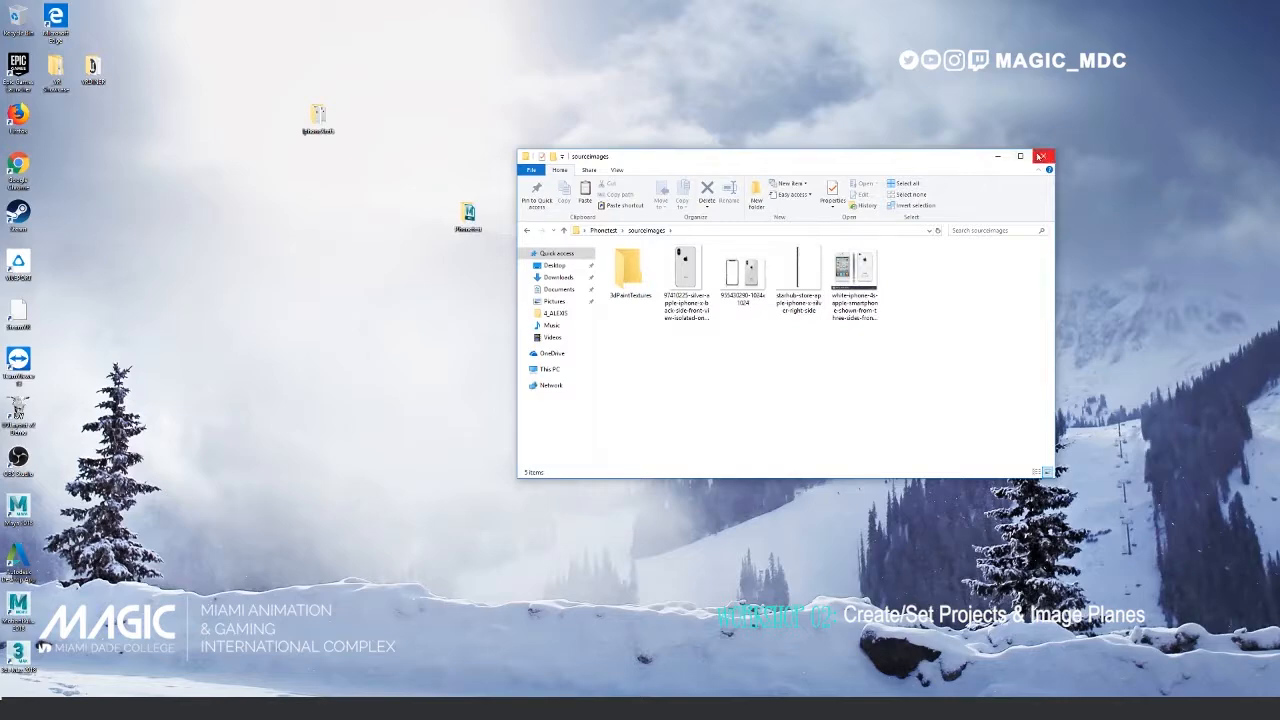
{"action": "left_click", "coordinate": [1038, 156]}
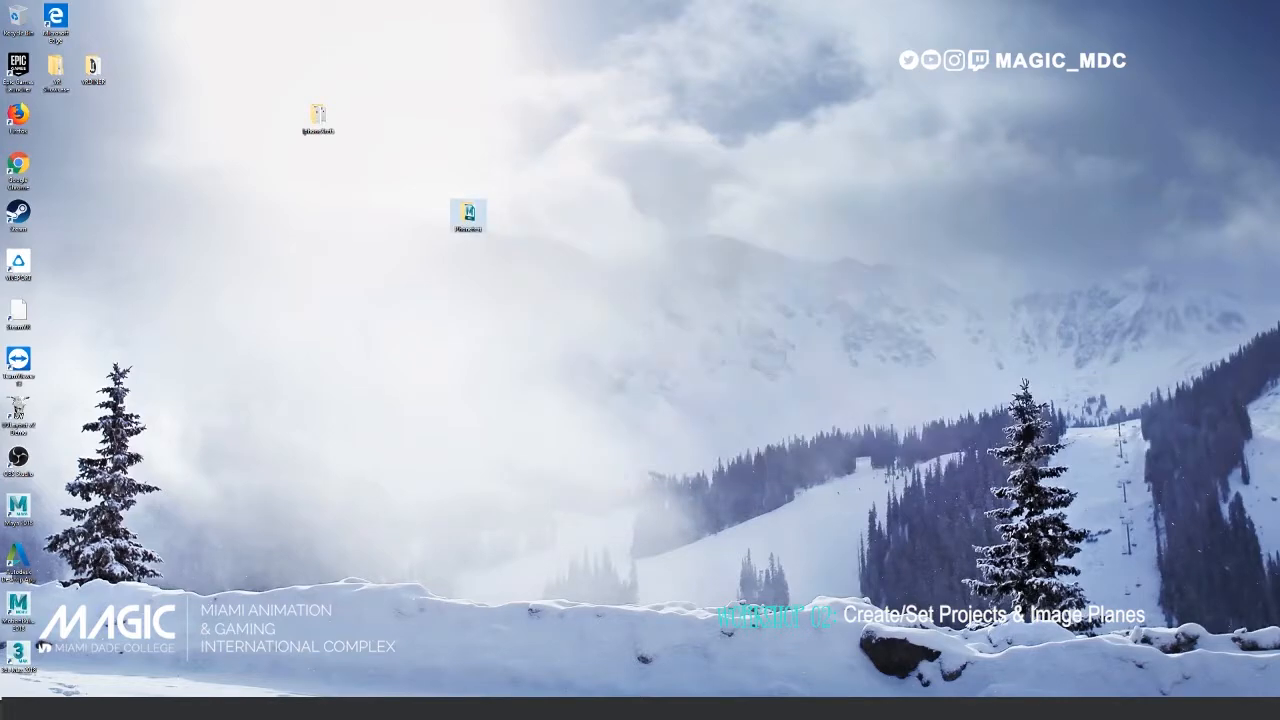
- Switch back to the Maya window with the empty scene
{"action": "left_click", "coordinate": [12, 709]}
{"action": "left_click", "coordinate": [716, 362]}
{"action": "mouse_move", "coordinate": [332, 709]}
{"action": "left_click", "coordinate": [386, 659]}
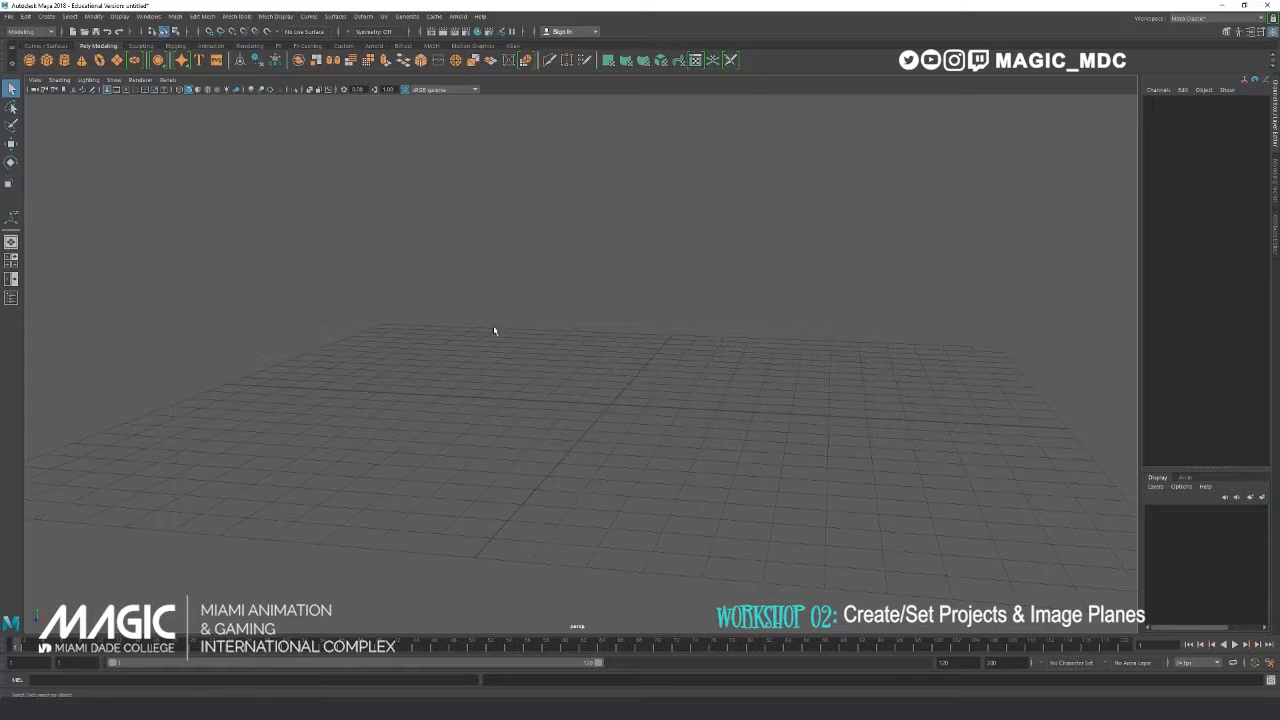
{"action": "left_click_drag", "start_coordinate": [444, 283], "coordinate": [378, 194], "text": "alt"}
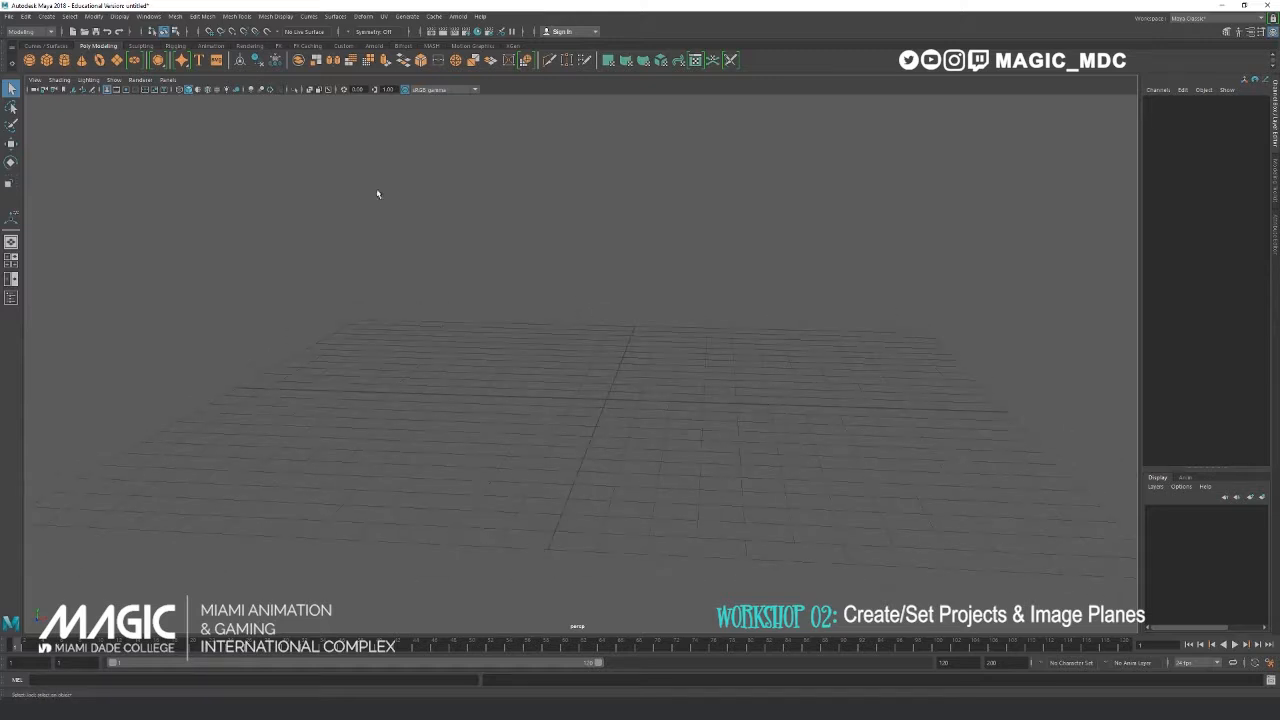
{"action": "left_click", "coordinate": [170, 80]}
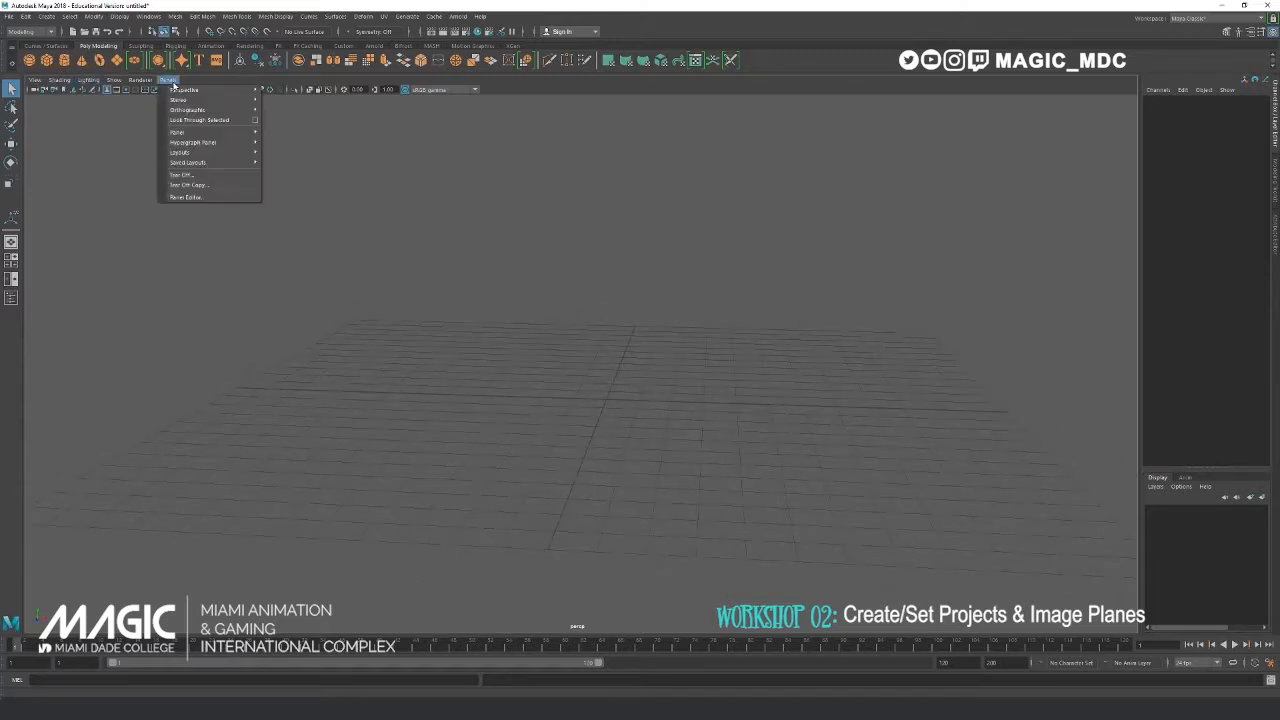
{"action": "mouse_move", "coordinate": [183, 91]}
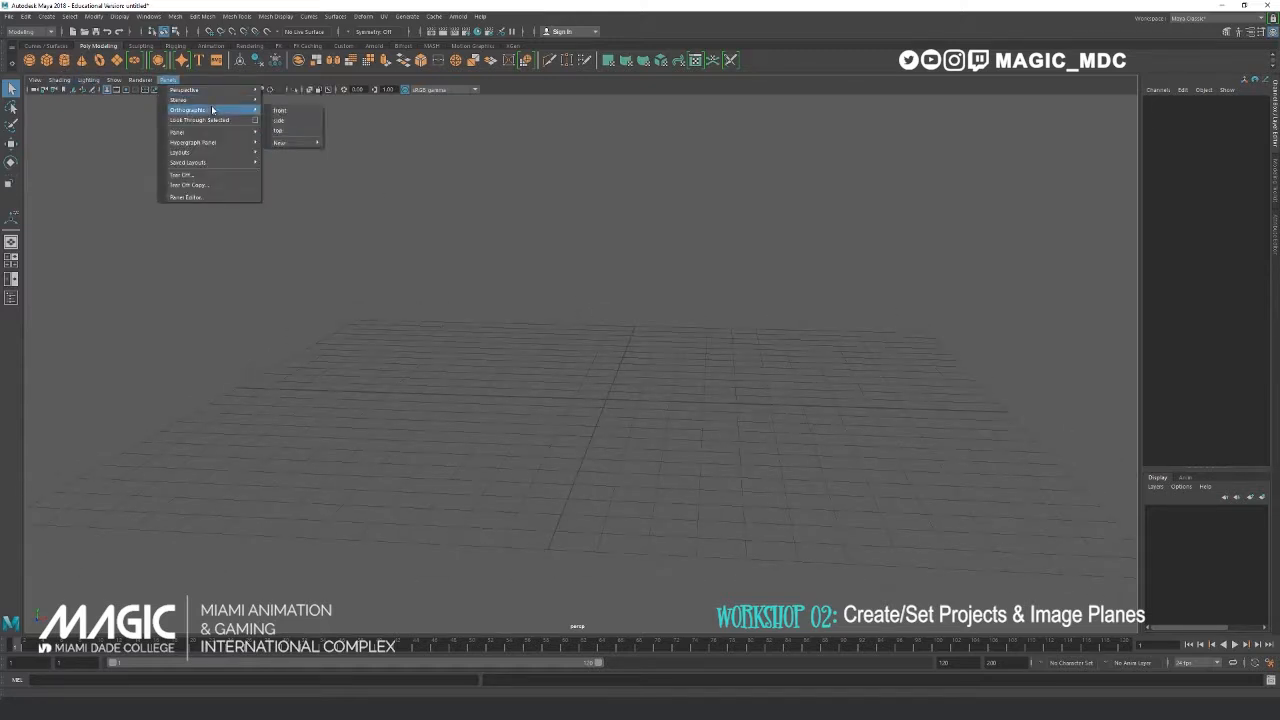
{"action": "mouse_move", "coordinate": [290, 143]}
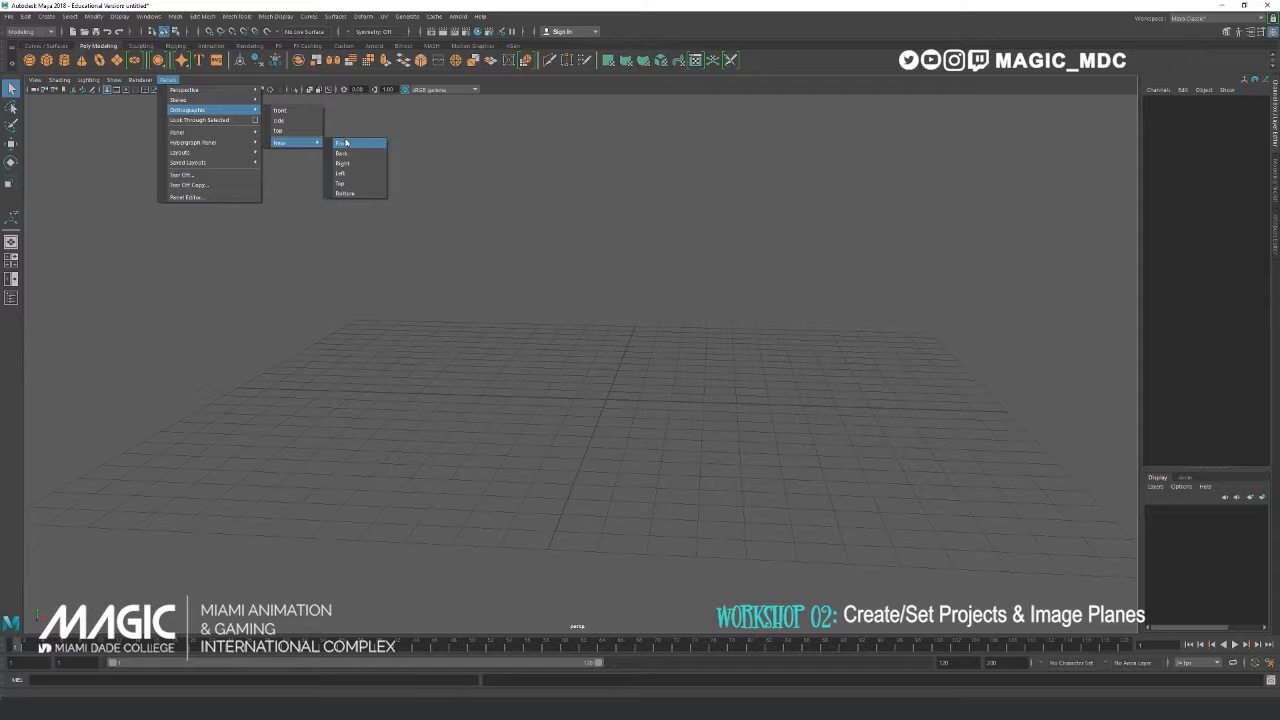
{"action": "left_click", "coordinate": [357, 711]}
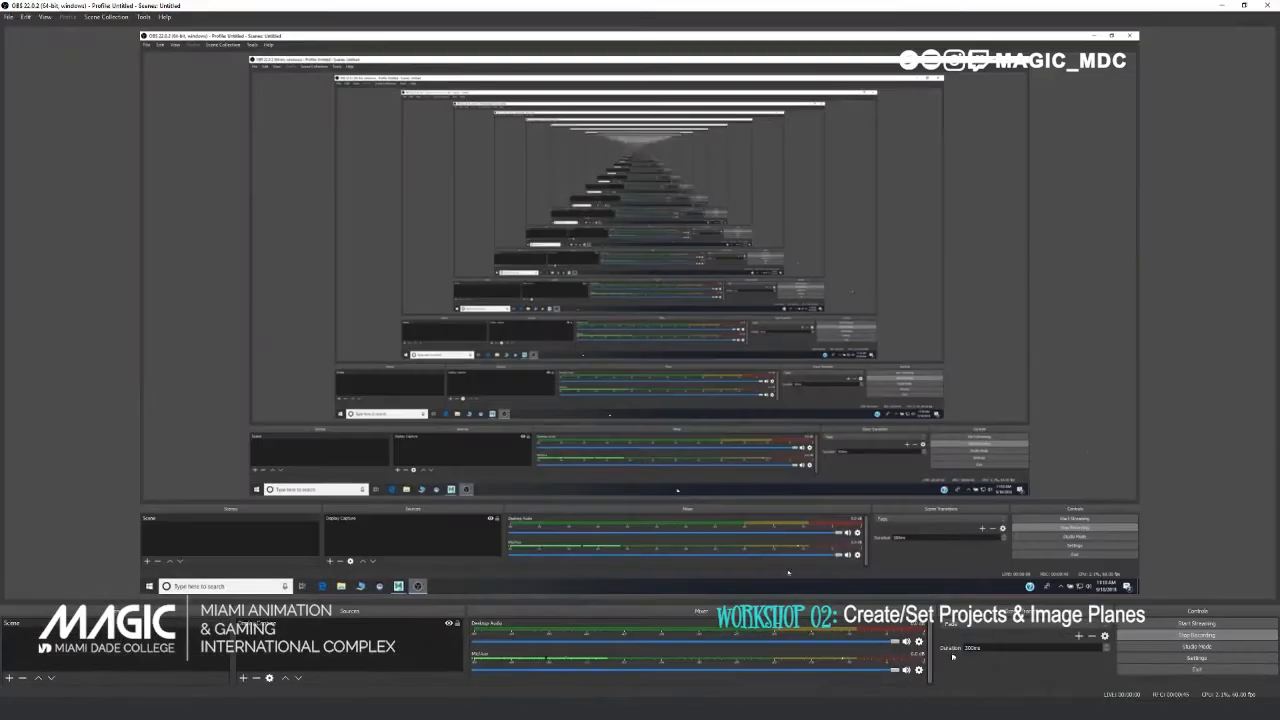
{"action": "left_click", "coordinate": [1219, 5]}
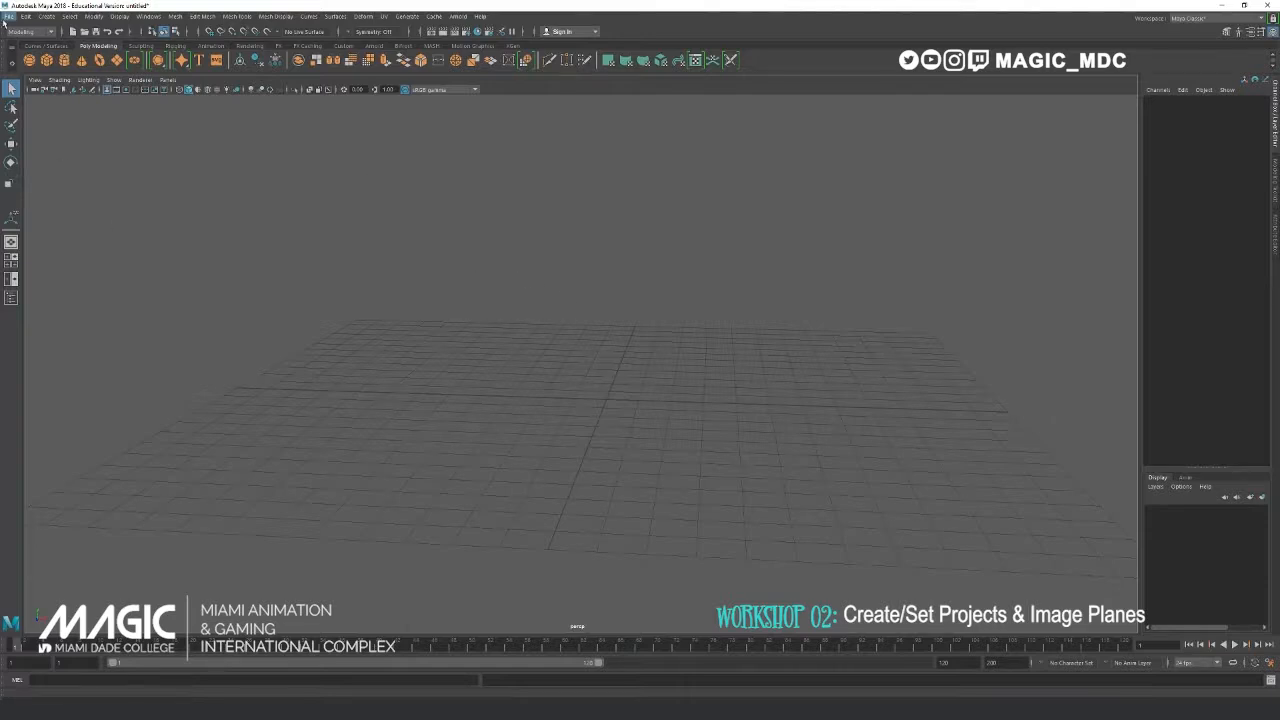
- Show the Outliner and switch the viewport to a new orthographic Front camera
{"action": "left_click", "coordinate": [148, 16]}
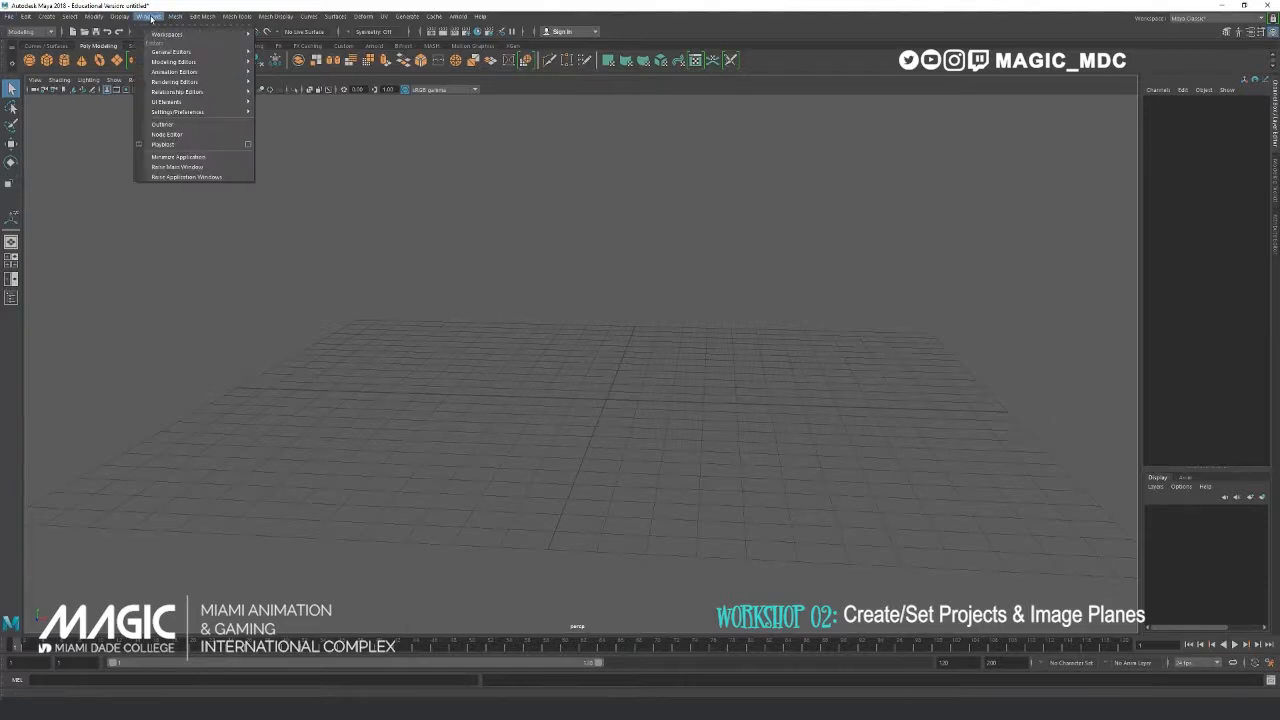
{"action": "left_click", "coordinate": [181, 123]}
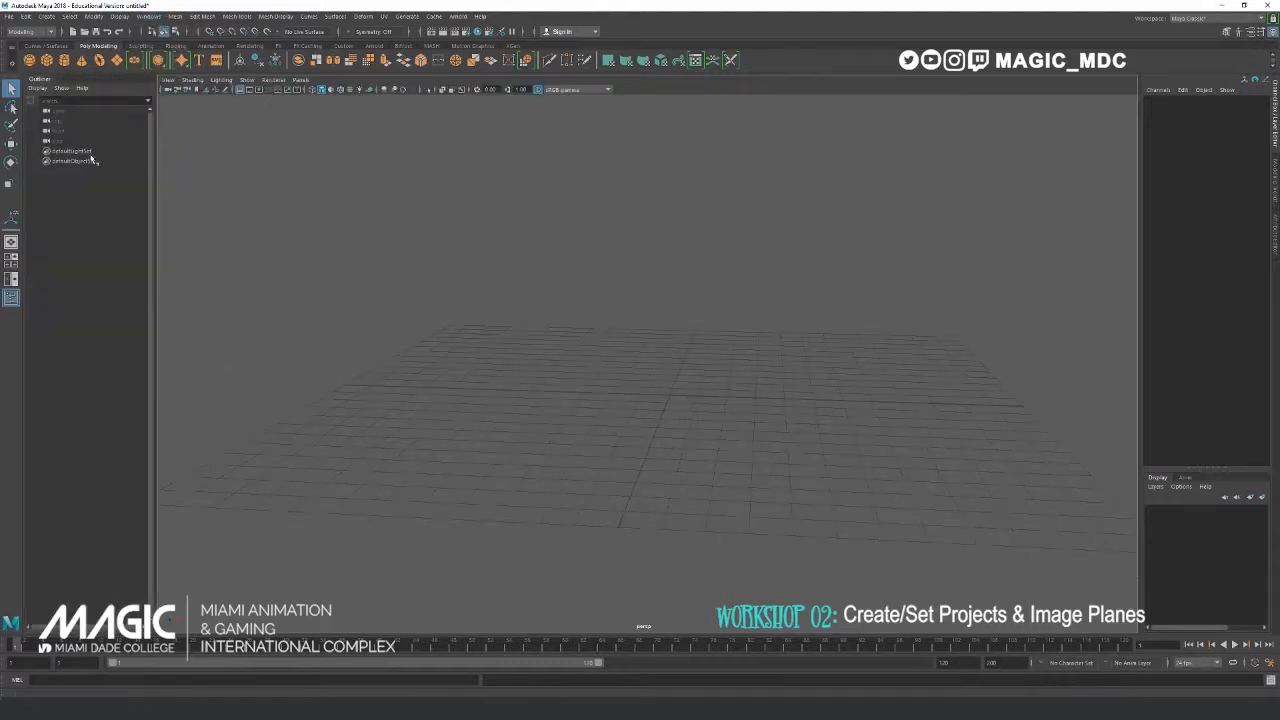
{"action": "left_click", "coordinate": [302, 80]}
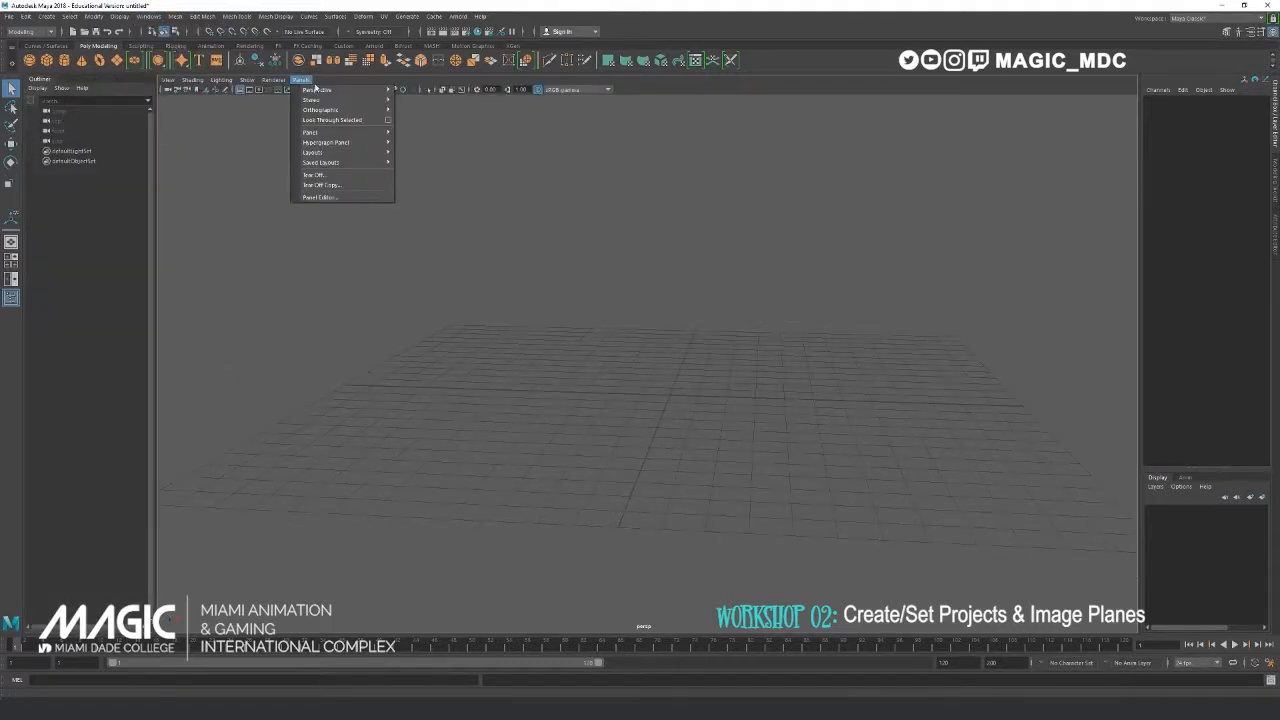
{"action": "left_click", "coordinate": [499, 115]}
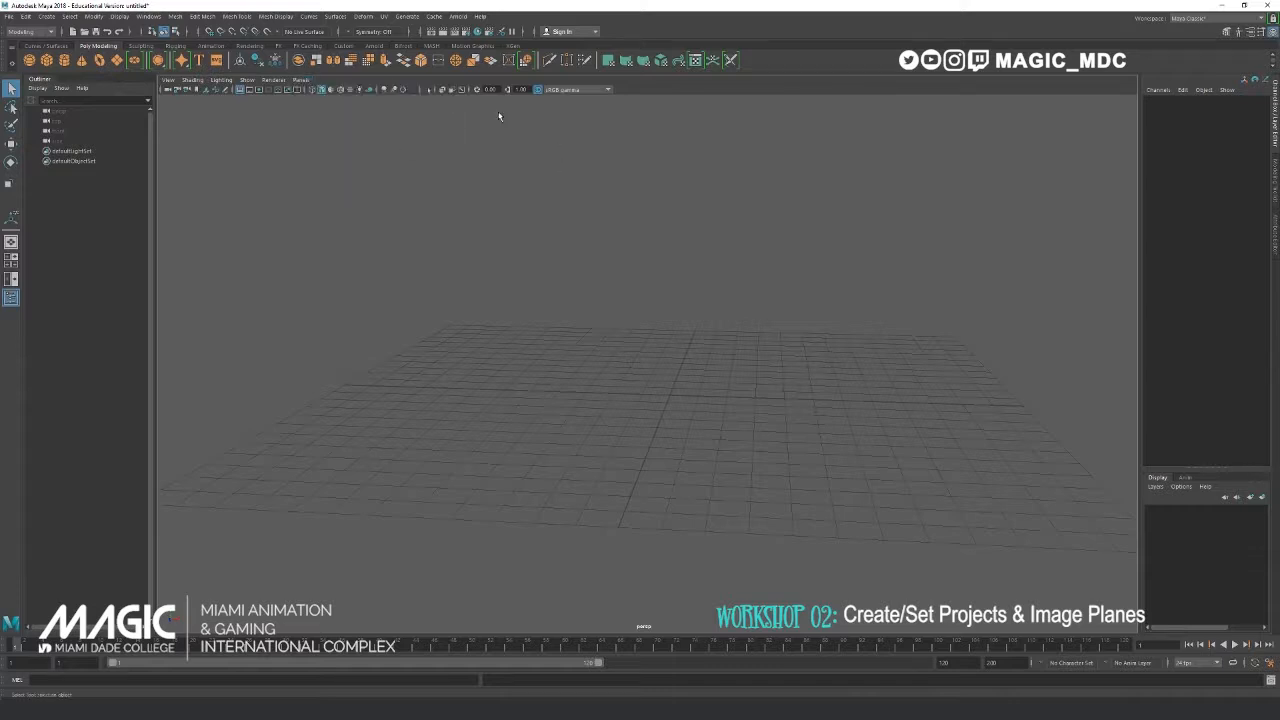
{"action": "left_click", "coordinate": [304, 80]}
{"action": "mouse_move", "coordinate": [330, 110]}
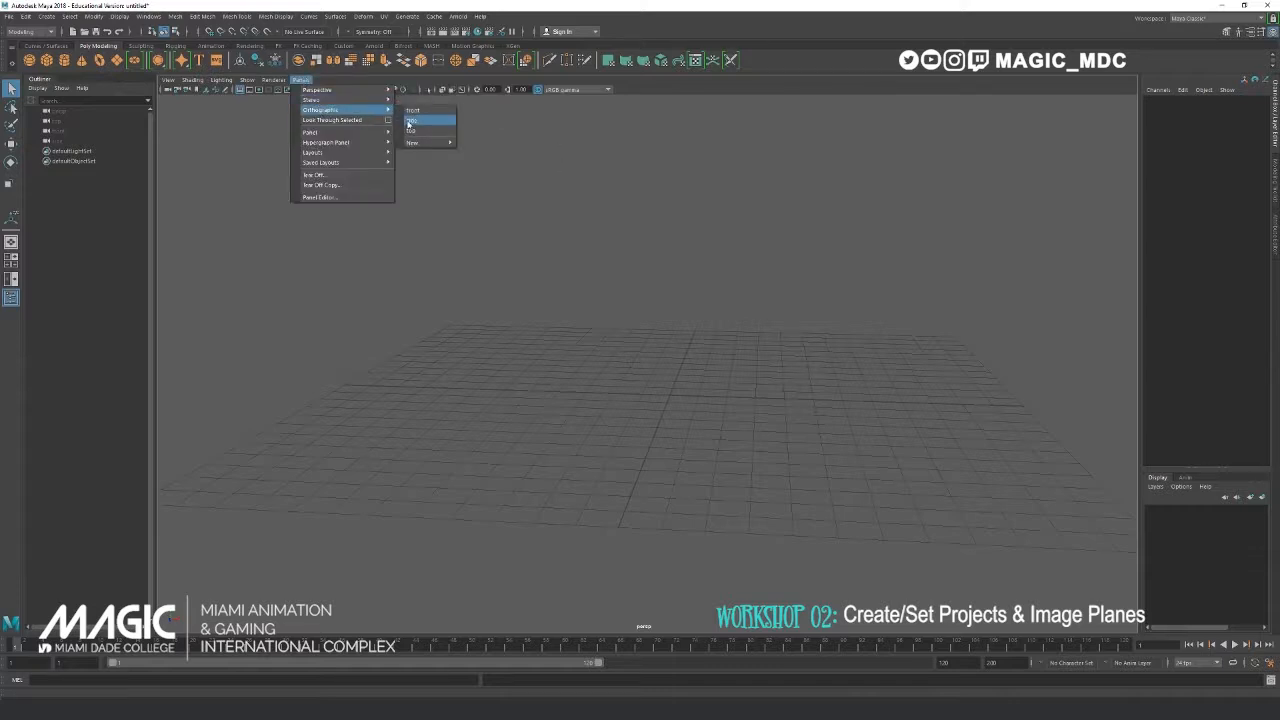
{"action": "mouse_move", "coordinate": [418, 143]}
{"action": "left_click", "coordinate": [475, 143]}
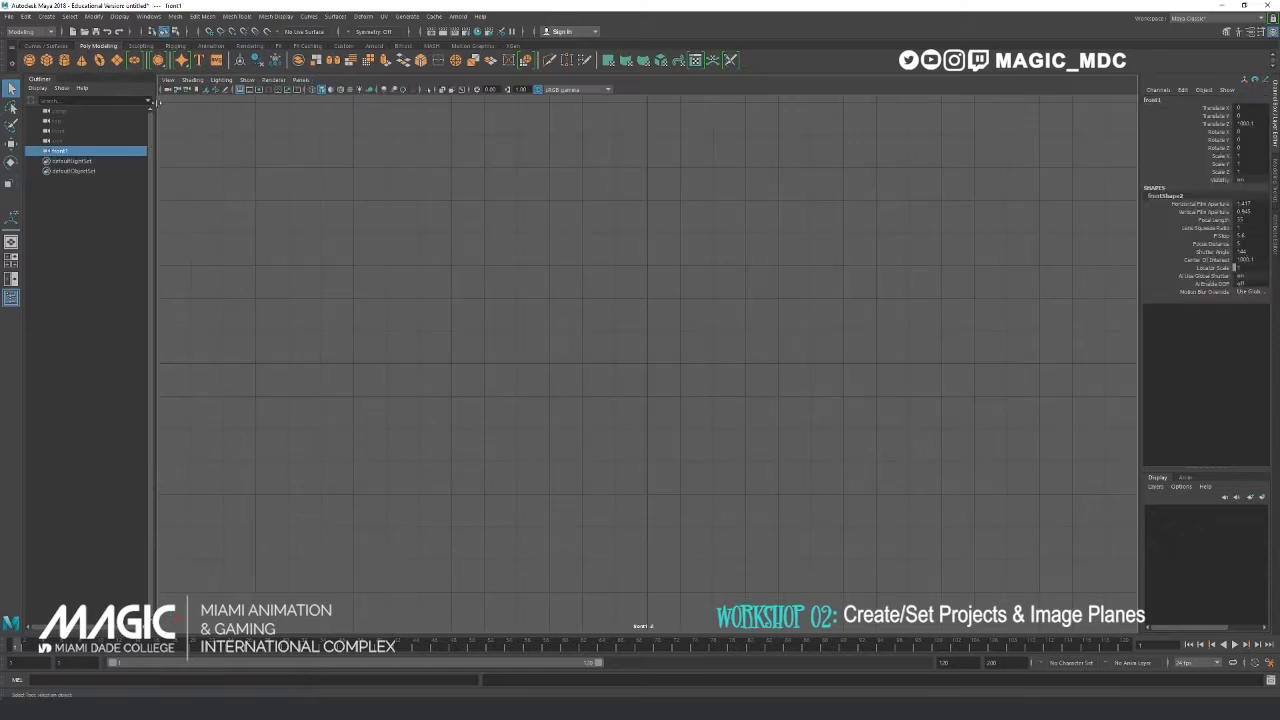
- Start importing an image as an image plane for the new front camera
{"action": "left_click", "coordinate": [168, 80]}
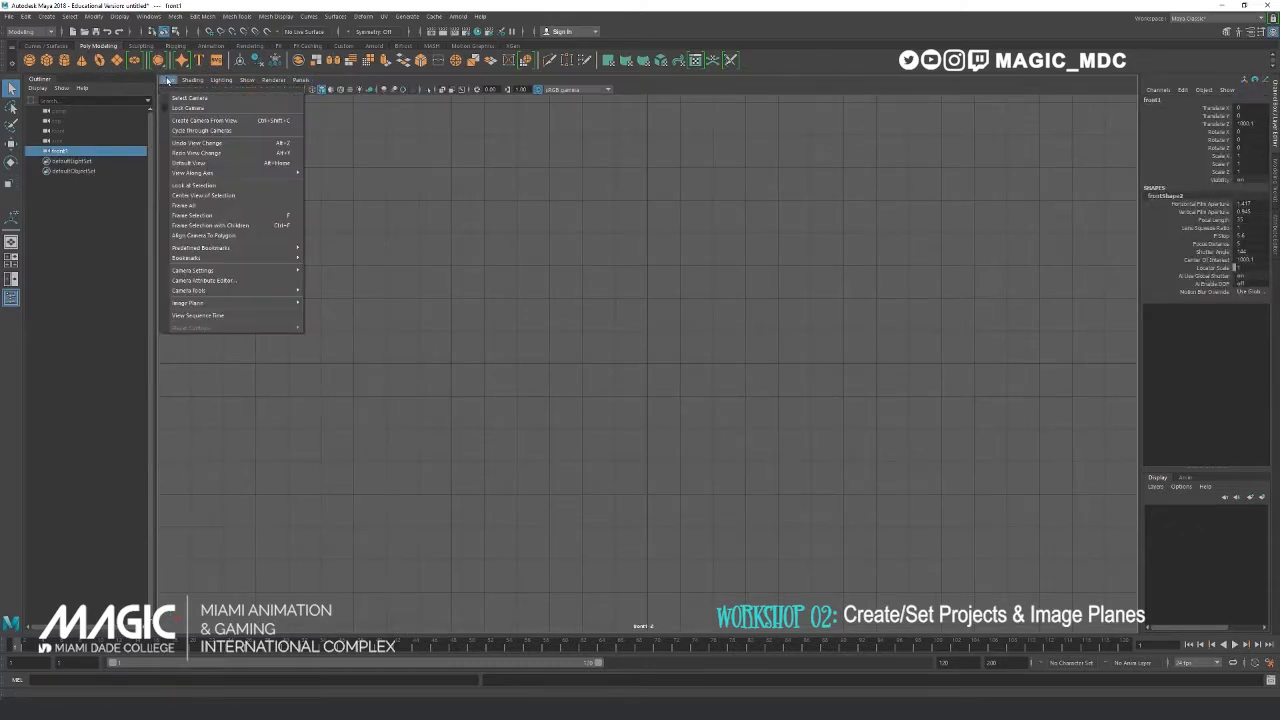
{"action": "mouse_move", "coordinate": [190, 305]}
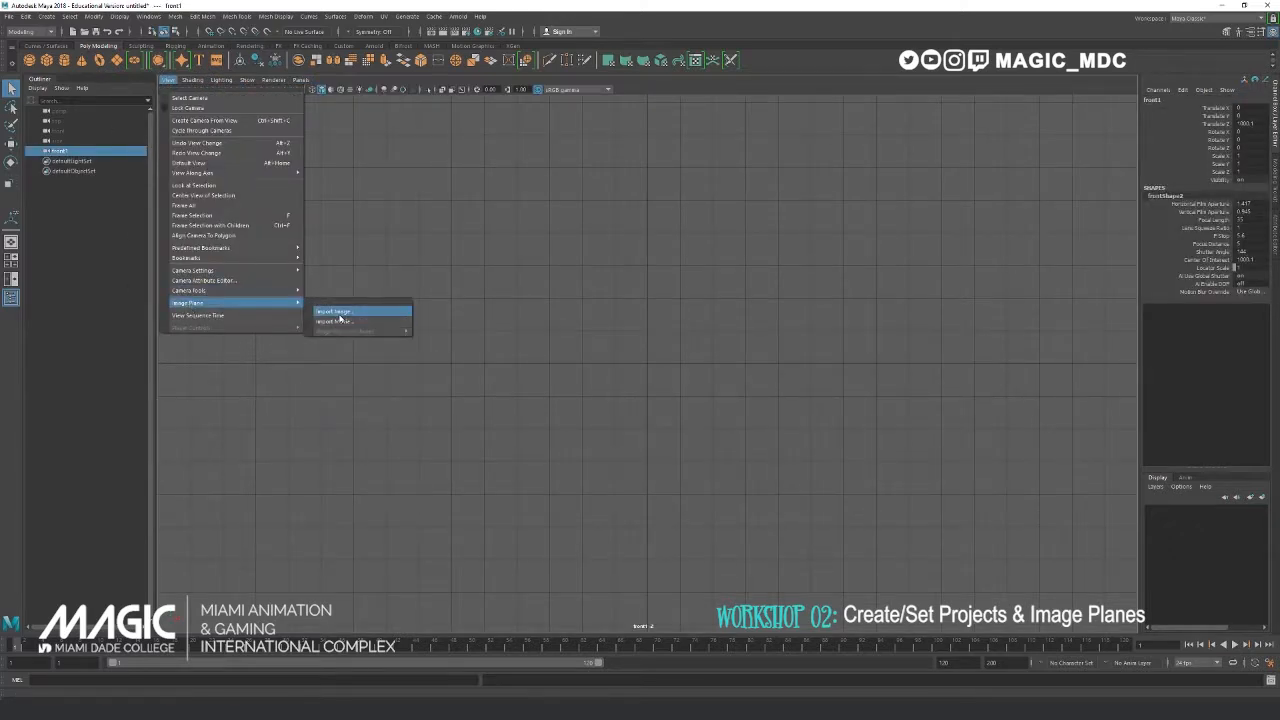
{"action": "left_click", "coordinate": [336, 313]}
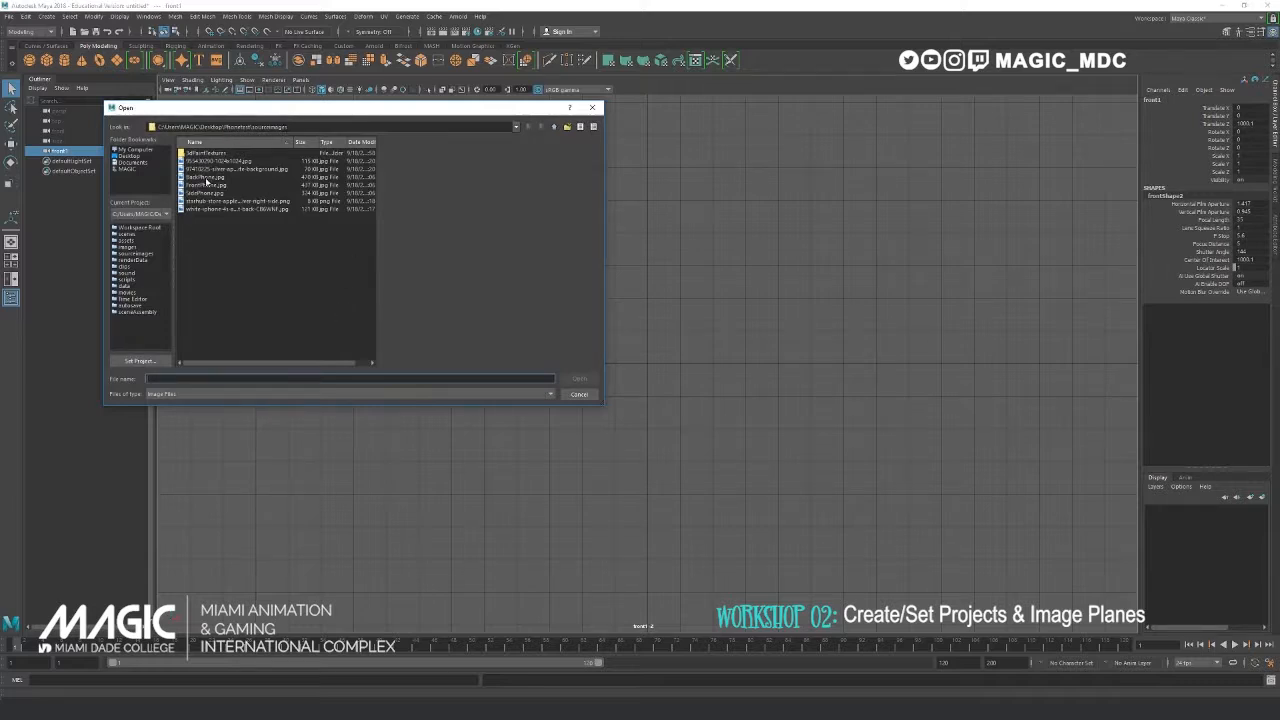
- Preview the phone images in the sourceimages folder, comparing the front, back and side references
{"action": "left_click", "coordinate": [200, 192]}
{"action": "left_click", "coordinate": [200, 185]}
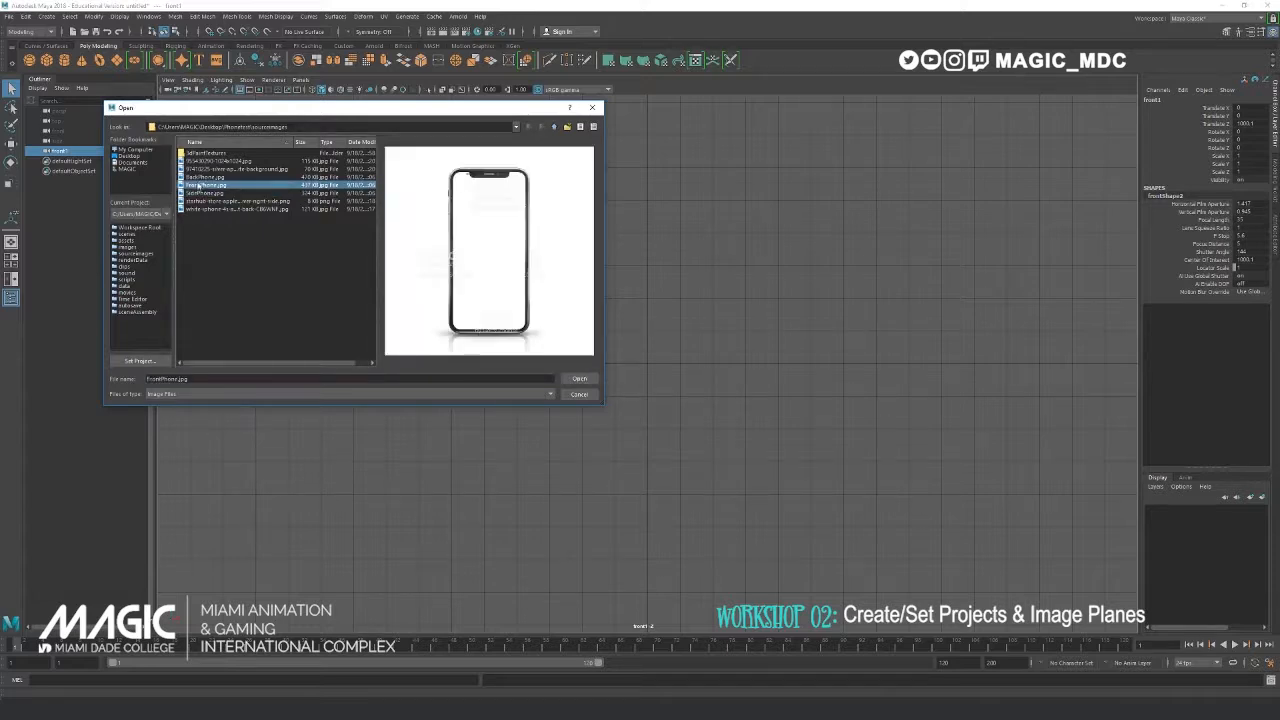
{"action": "left_click", "coordinate": [199, 178]}
{"action": "left_click", "coordinate": [190, 169]}
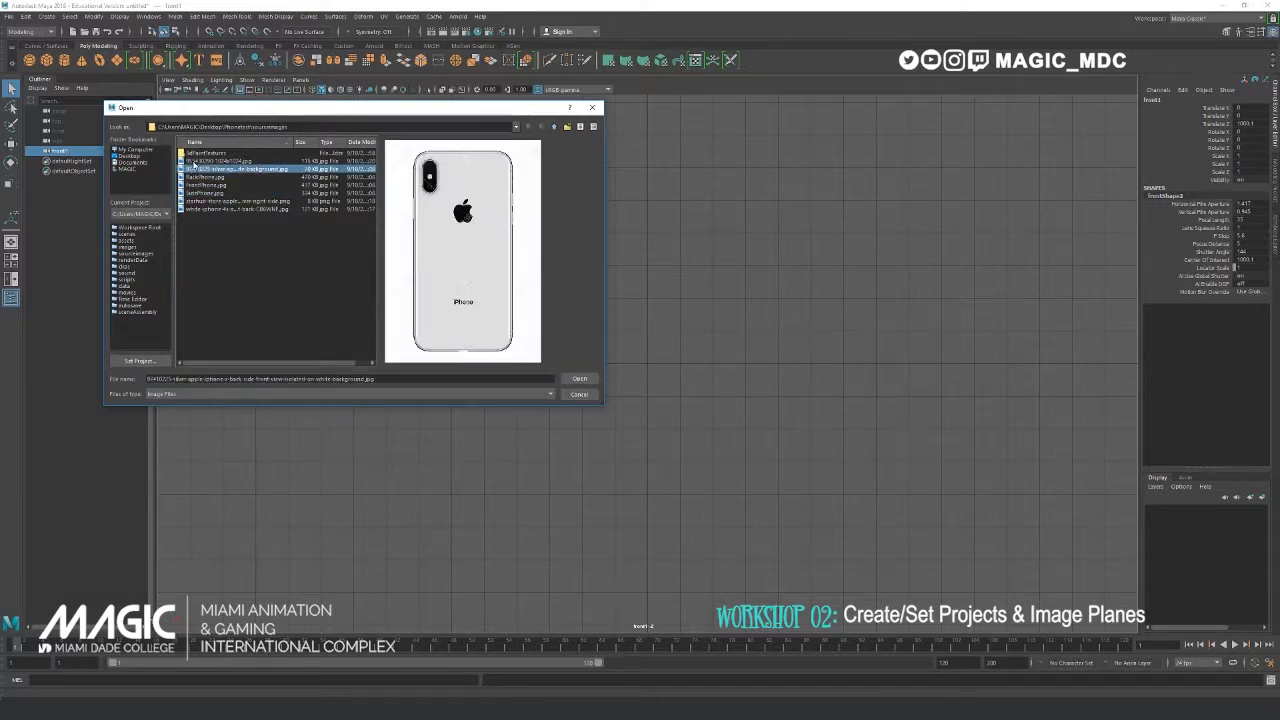
{"action": "left_click", "coordinate": [197, 177]}
{"action": "left_click", "coordinate": [198, 185]}
{"action": "left_click", "coordinate": [196, 202]}
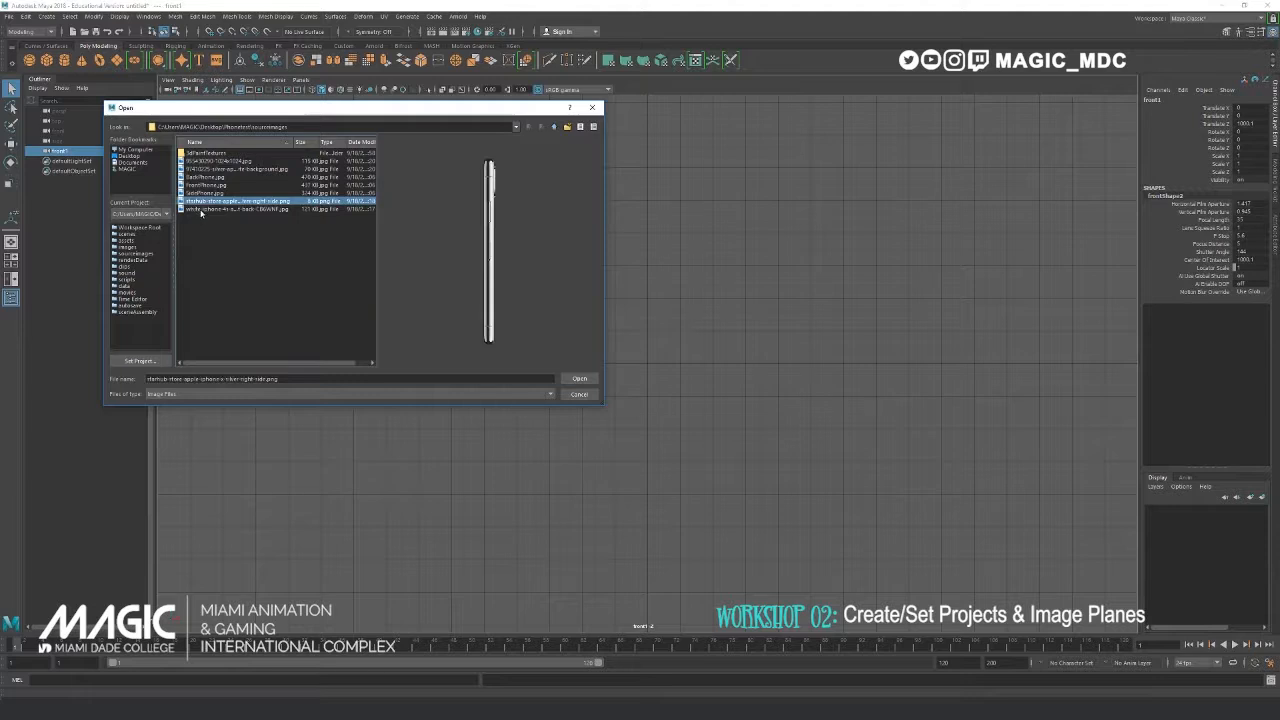
{"action": "left_click", "coordinate": [202, 210]}
{"action": "left_click", "coordinate": [206, 203]}
{"action": "left_click", "coordinate": [200, 169]}
{"action": "left_click", "coordinate": [195, 177]}
{"action": "left_click", "coordinate": [197, 185]}
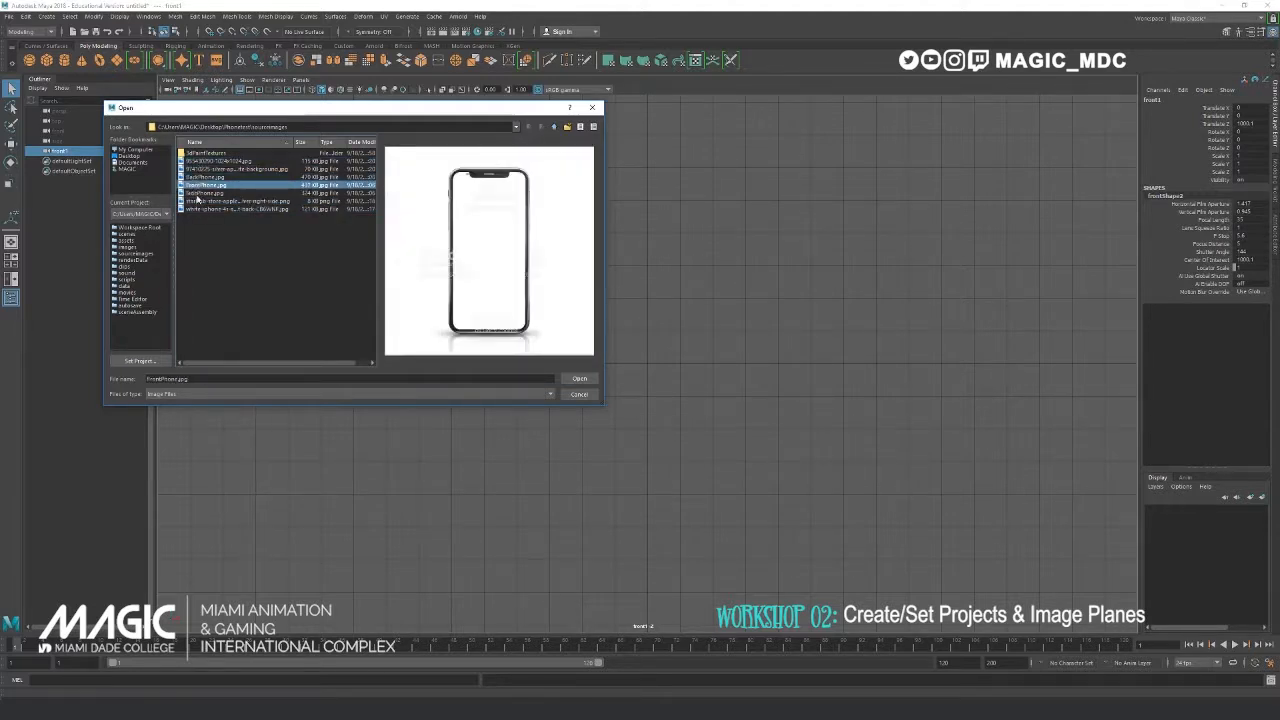
{"action": "left_click", "coordinate": [198, 193]}
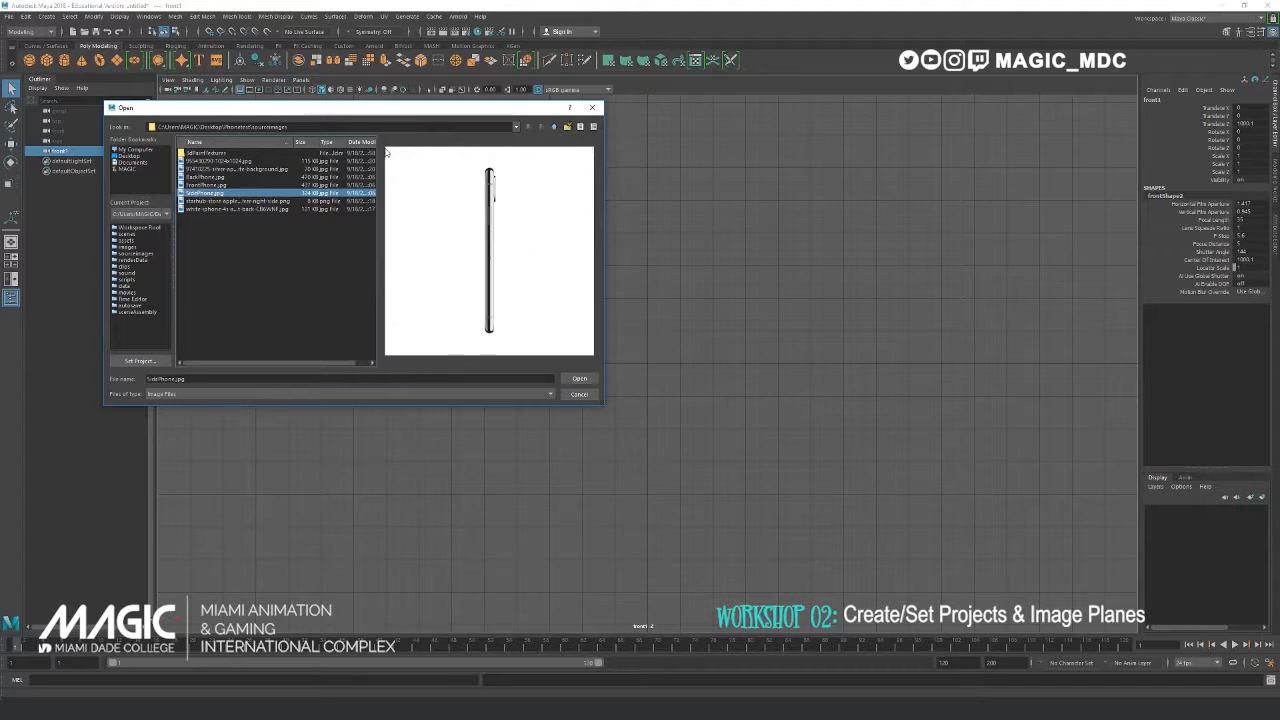
{"action": "left_click", "coordinate": [208, 185]}
{"action": "left_click", "coordinate": [207, 177]}
{"action": "left_click", "coordinate": [207, 185]}
{"action": "left_click", "coordinate": [205, 193]}
- Import FrontPhone.jpg as the front camera's image plane
{"action": "left_click", "coordinate": [200, 185]}
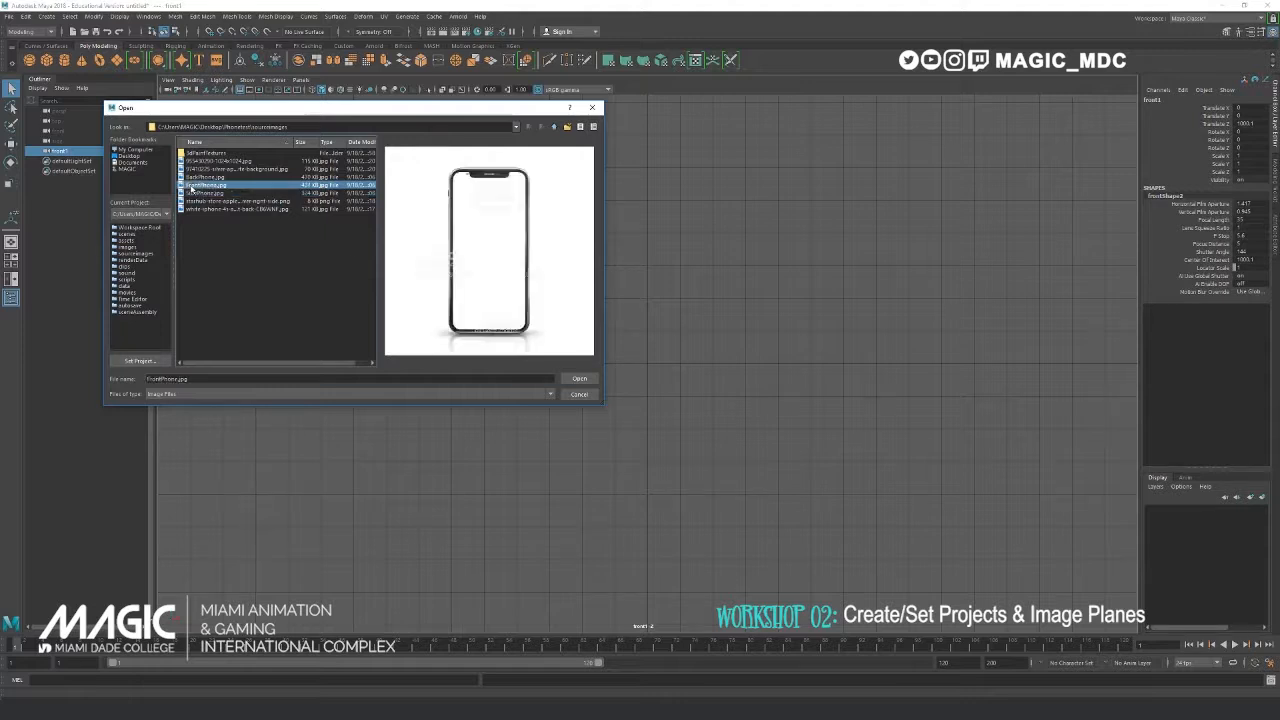
{"action": "left_click", "coordinate": [578, 379]}
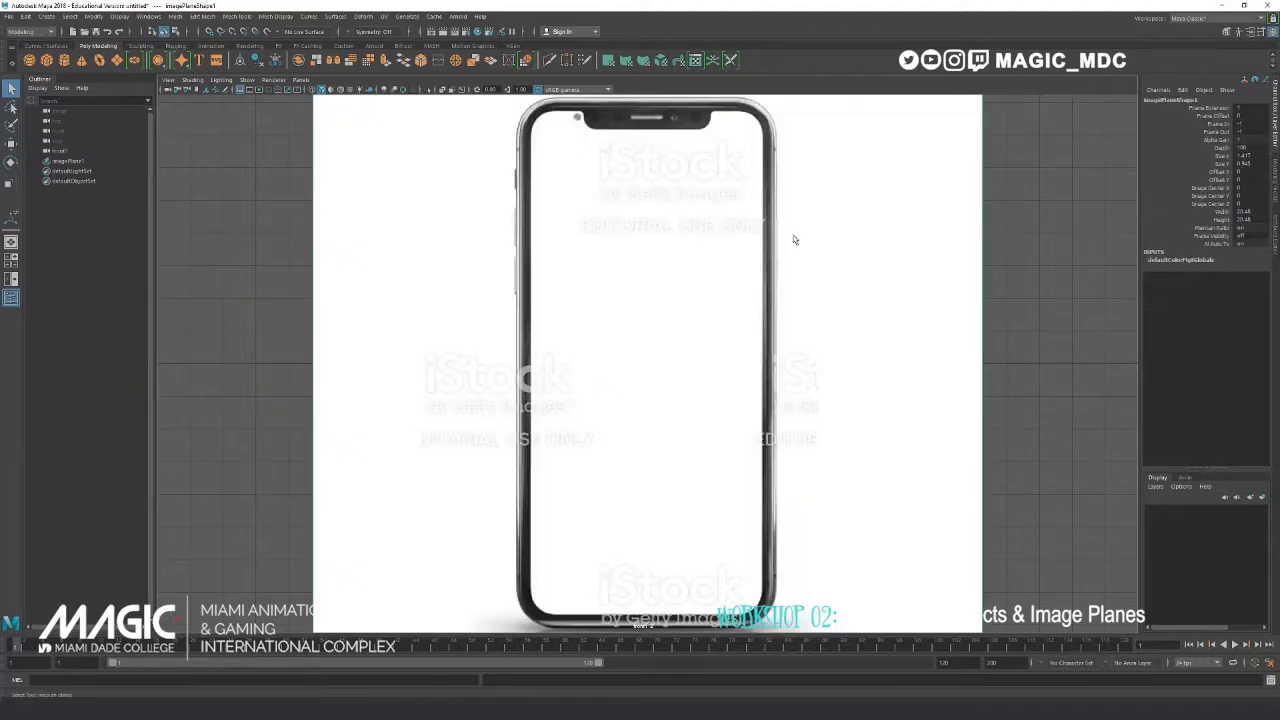
{"action": "scroll", "coordinate": [717, 312], "scroll_direction": "down", "scroll_amount": 3}
{"action": "scroll", "coordinate": [716, 312], "scroll_direction": "up", "scroll_amount": 2}
{"action": "scroll", "coordinate": [717, 312], "scroll_direction": "down", "scroll_amount": 2}
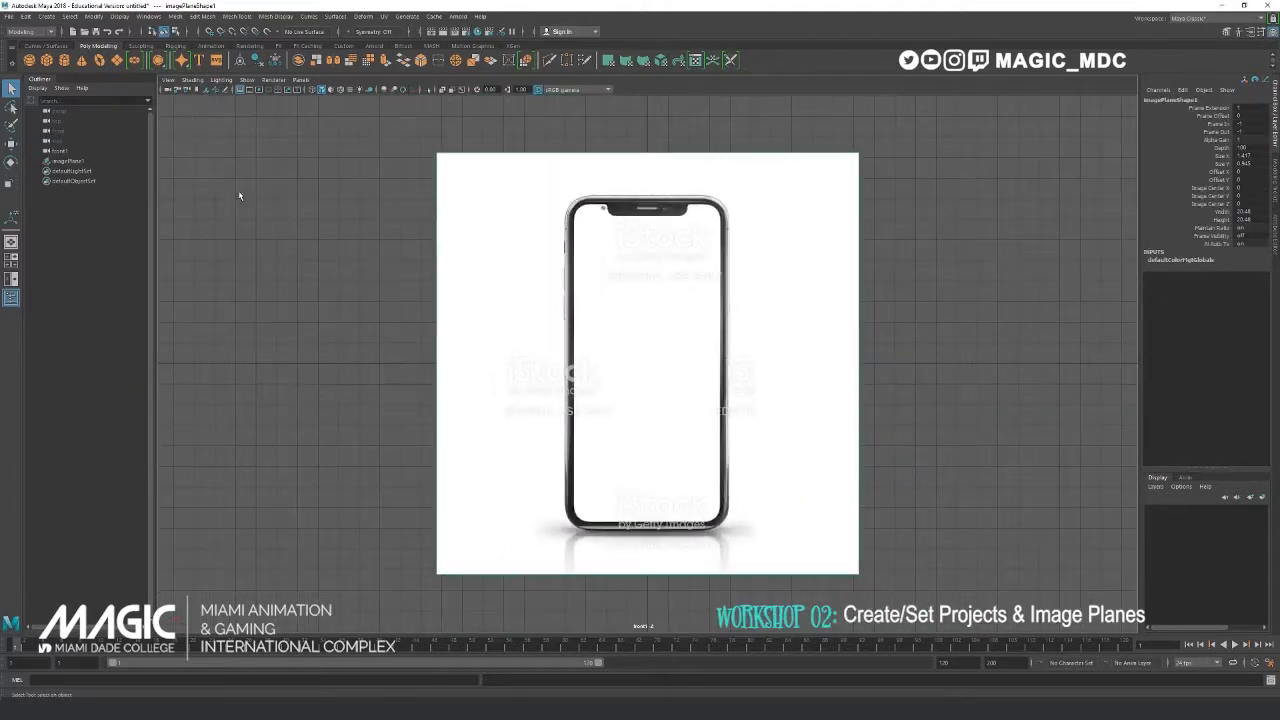
- Select the phone image plane and change its Translate Z so it sits behind the grid
{"action": "left_click", "coordinate": [239, 194]}
{"action": "left_click", "coordinate": [83, 162]}
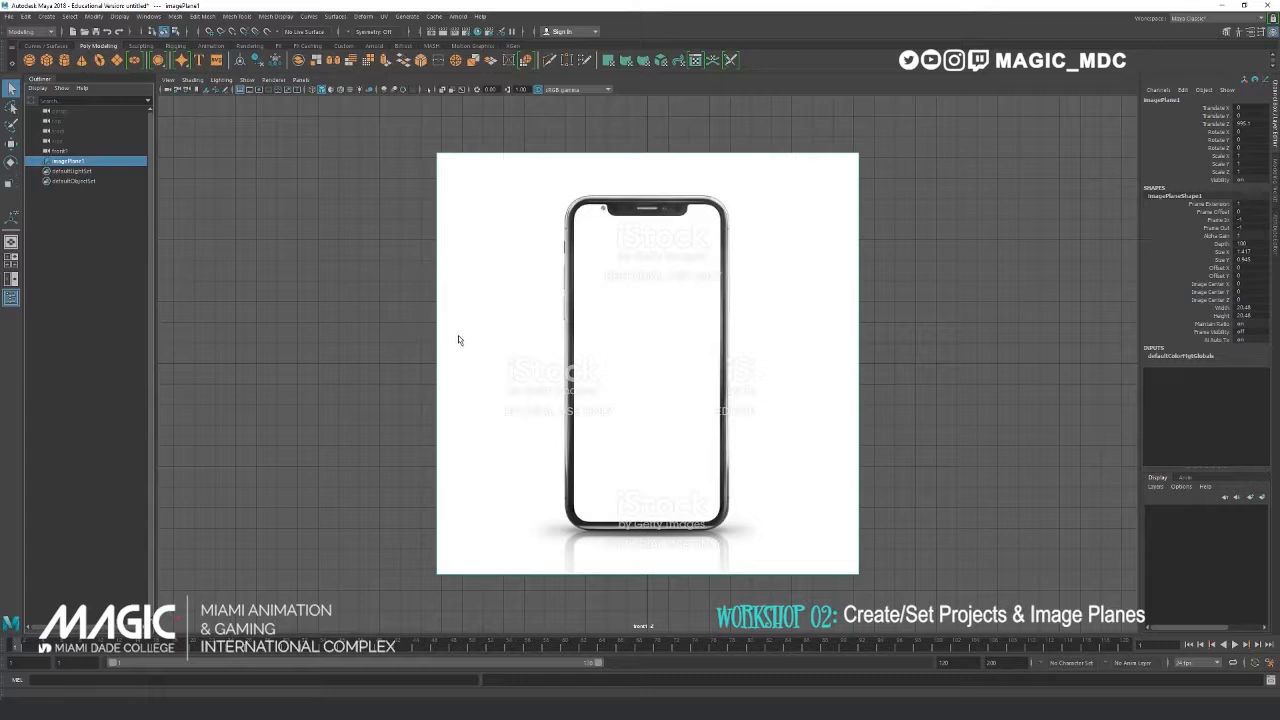
{"action": "double_click", "coordinate": [1241, 122]}
{"action": "type", "text": "0"}
{"action": "key", "text": "Return"}
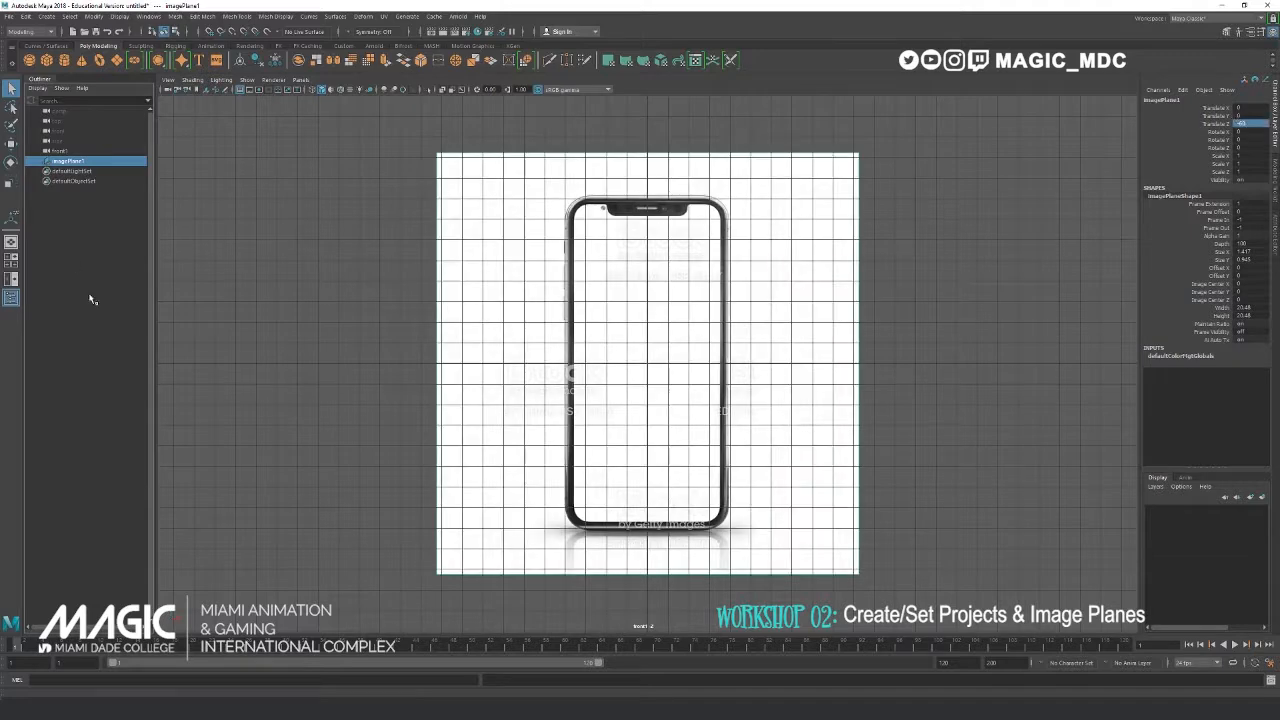
- Move the image plane up to a Translate Y of about 8.1 so the phone's base rests on the horizontal origin line
{"action": "scroll", "coordinate": [603, 286], "scroll_direction": "down", "scroll_amount": 2}
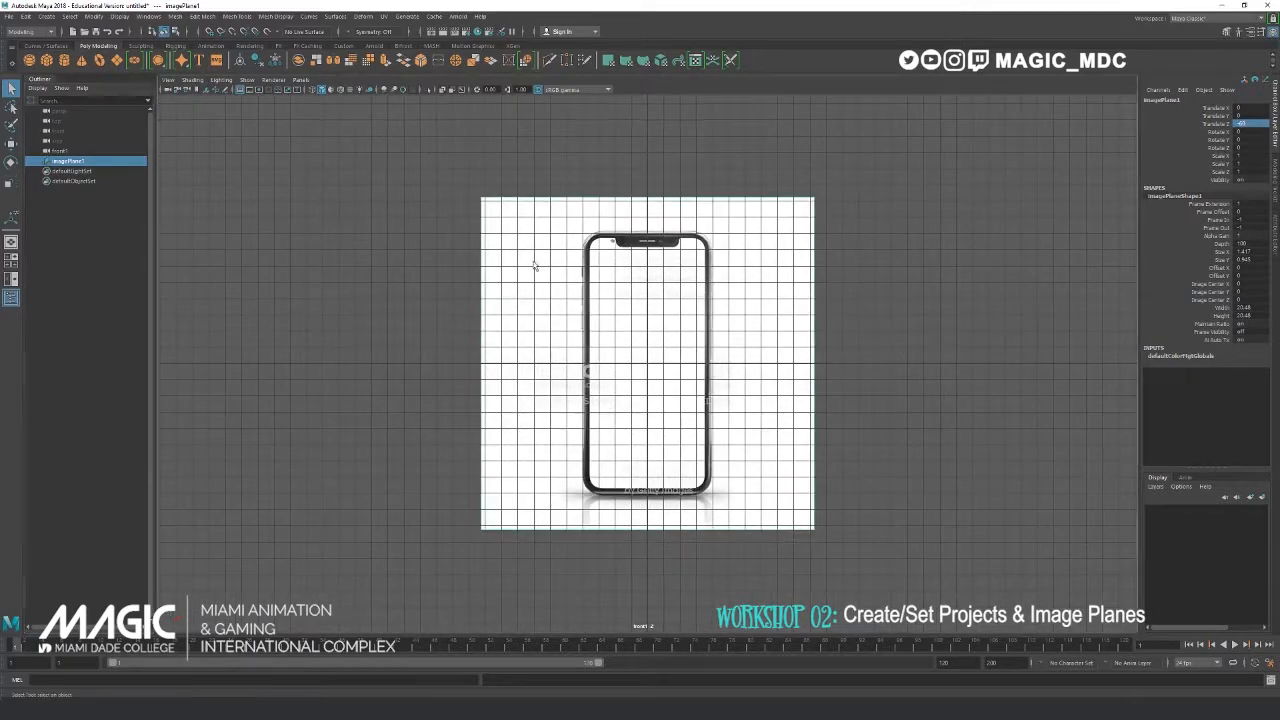
{"action": "middle_click_drag", "start_coordinate": [530, 260], "coordinate": [518, 342], "text": "alt"}
{"action": "key", "text": "w"}
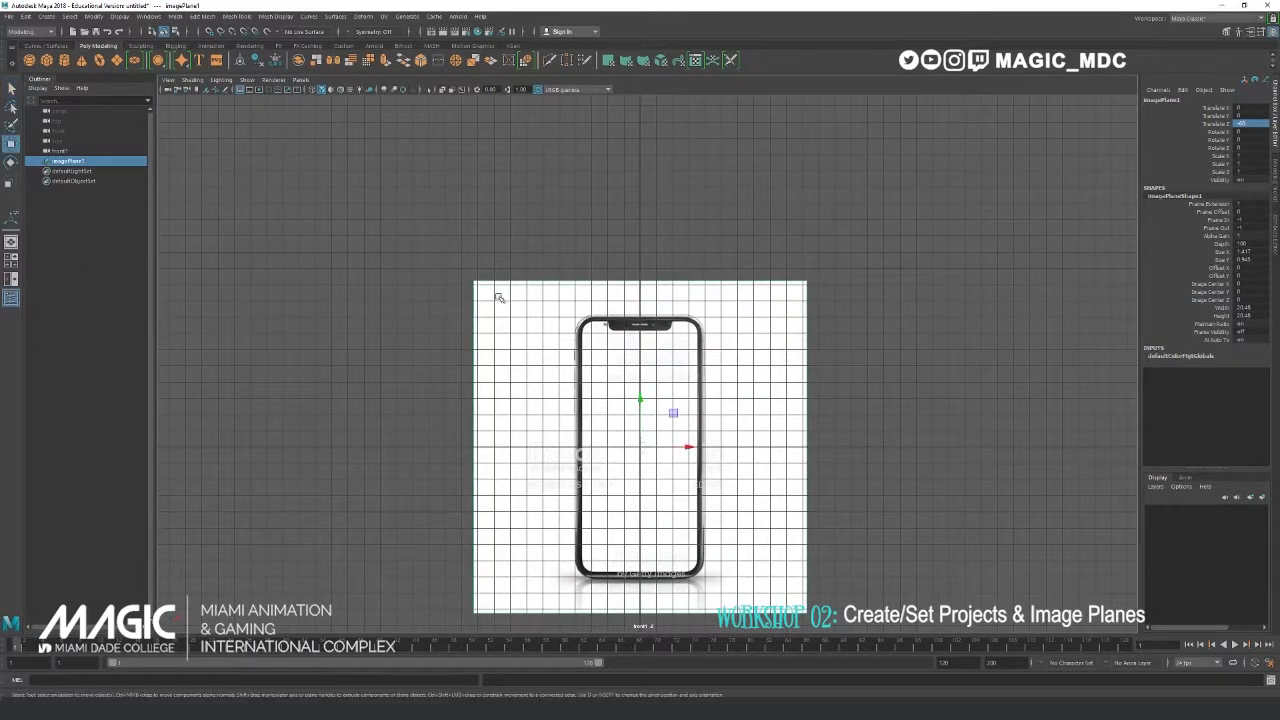
{"action": "left_click_drag", "start_coordinate": [640, 405], "coordinate": [637, 270]}
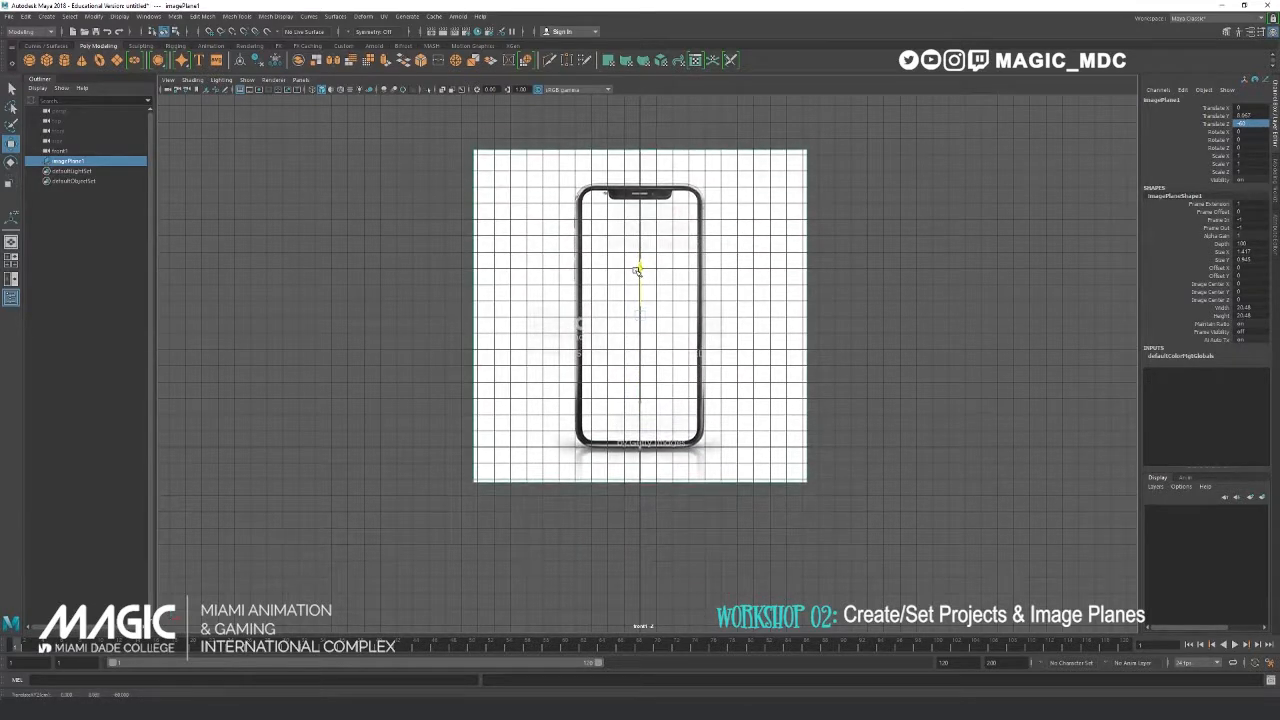
{"action": "scroll", "coordinate": [600, 374], "scroll_direction": "up", "scroll_amount": 3}
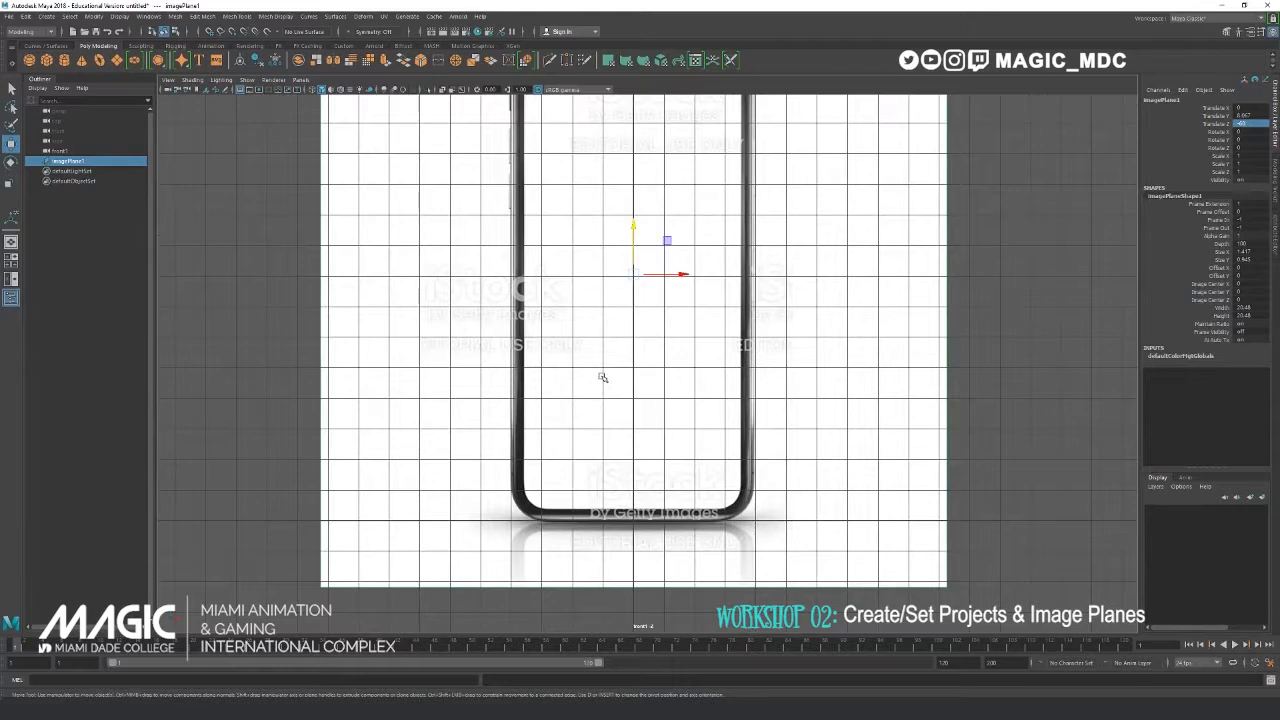
{"action": "scroll", "coordinate": [600, 374], "scroll_direction": "down", "scroll_amount": 2}
{"action": "left_click_drag", "start_coordinate": [640, 251], "coordinate": [640, 254]}
{"action": "key", "text": "f"}
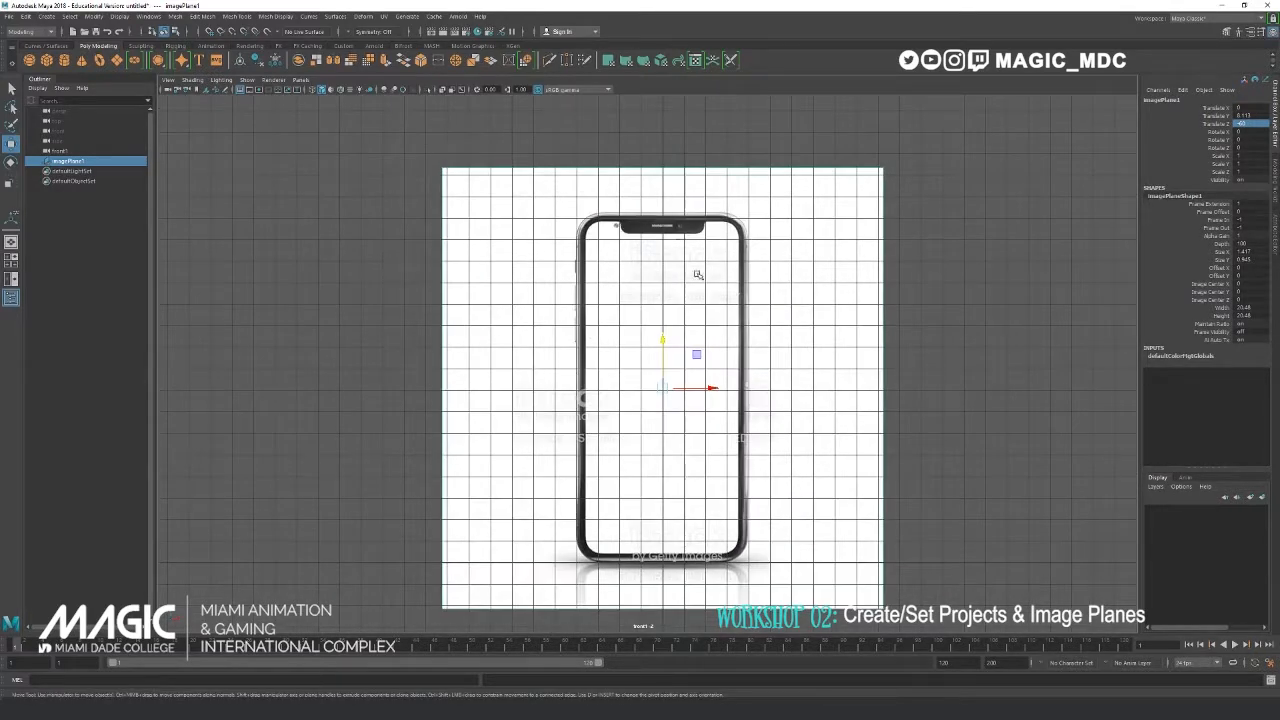
{"action": "scroll", "coordinate": [627, 321], "scroll_direction": "down", "scroll_amount": 2}
{"action": "scroll", "coordinate": [627, 321], "scroll_direction": "down", "scroll_amount": 1}
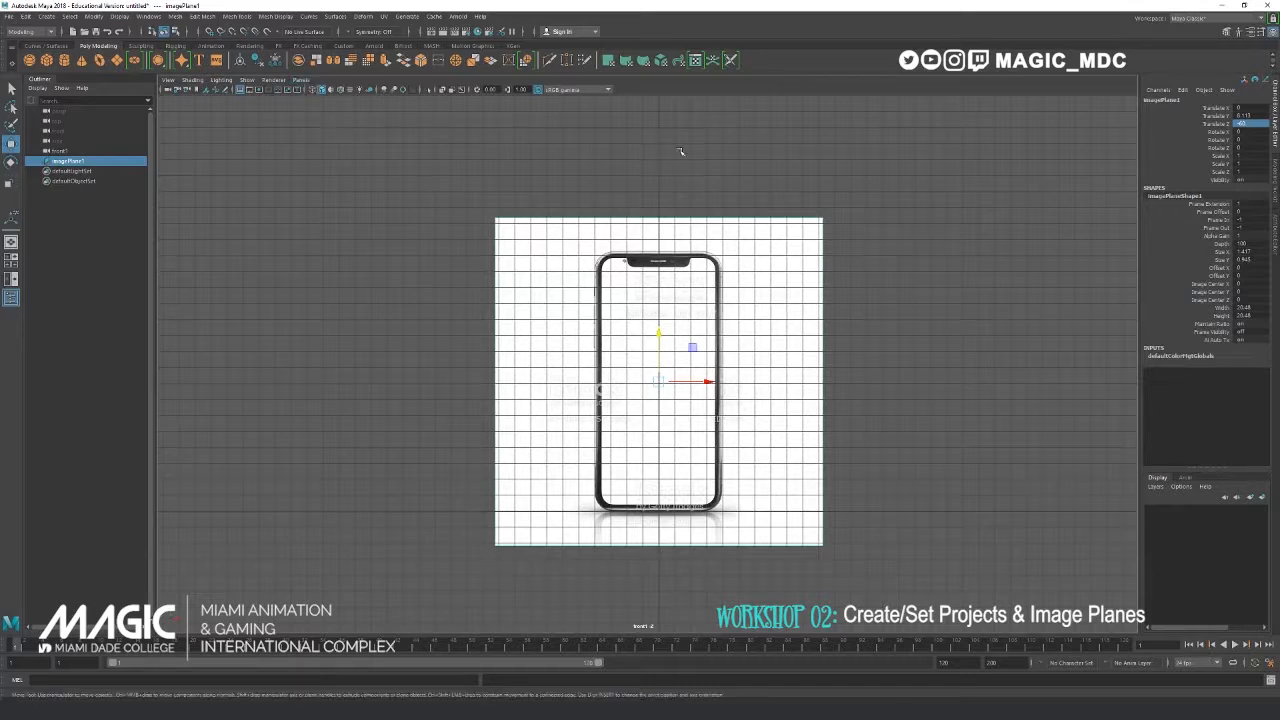
- Lower the front image plane's Alpha Gain to about 0.49 to make the reference semi-transparent
{"action": "left_click", "coordinate": [1275, 218]}
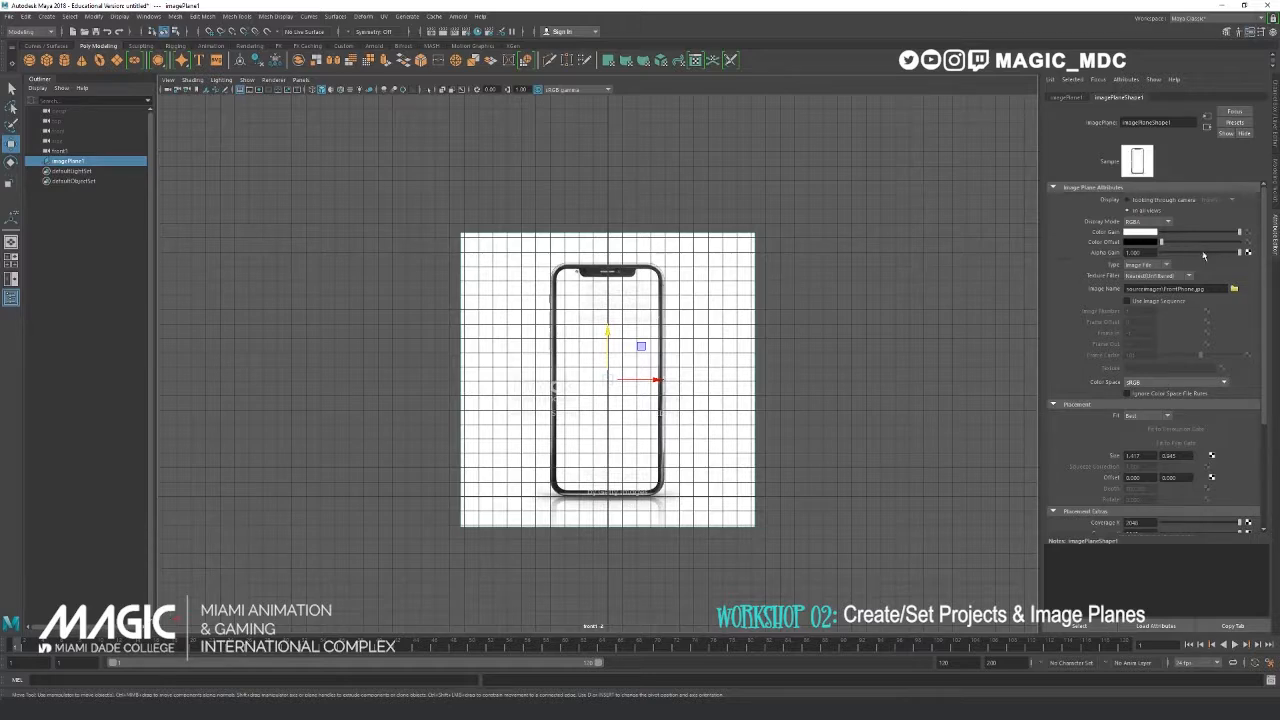
{"action": "left_click_drag", "start_coordinate": [1241, 254], "coordinate": [1198, 256]}
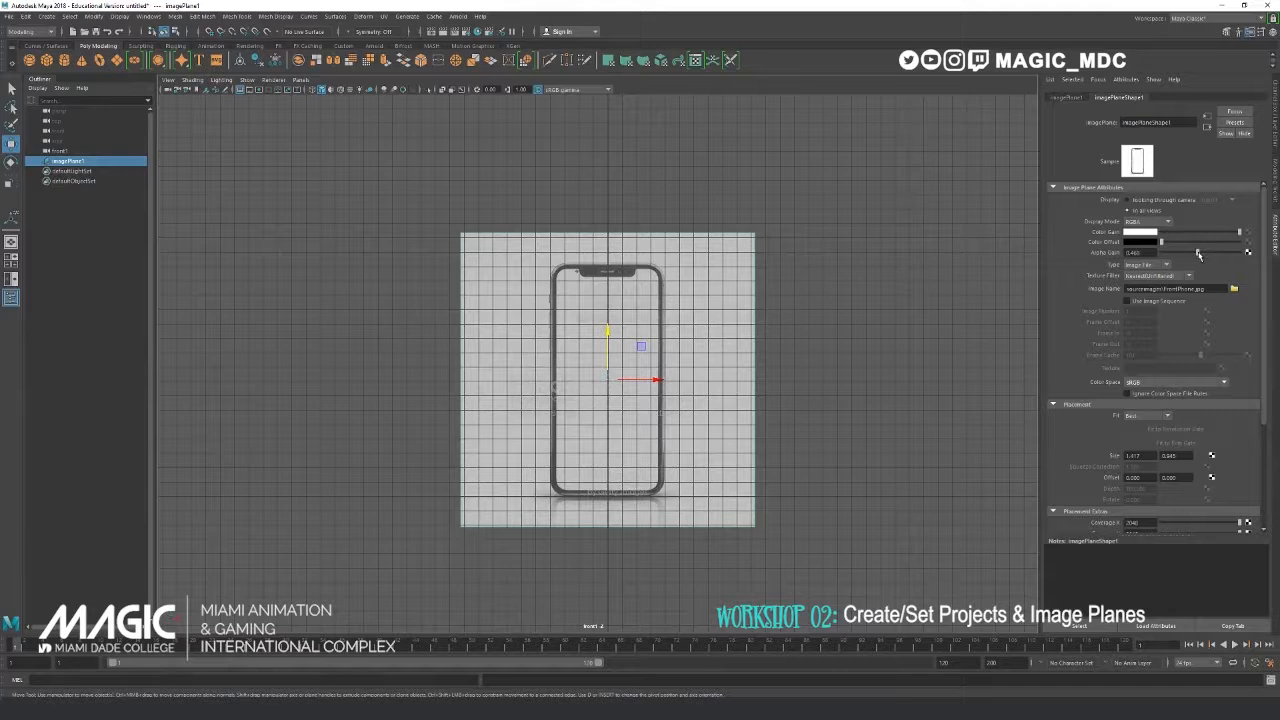
{"action": "left_click", "coordinate": [797, 167]}
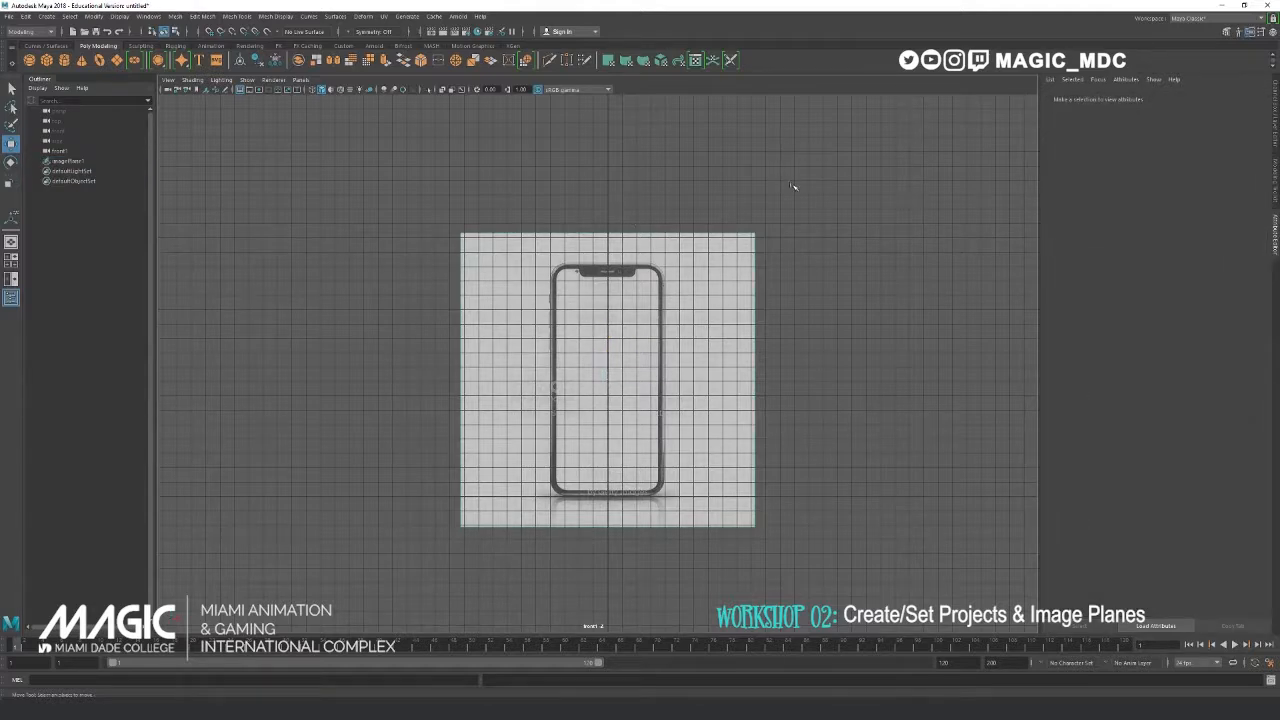
{"action": "left_click", "coordinate": [689, 278]}
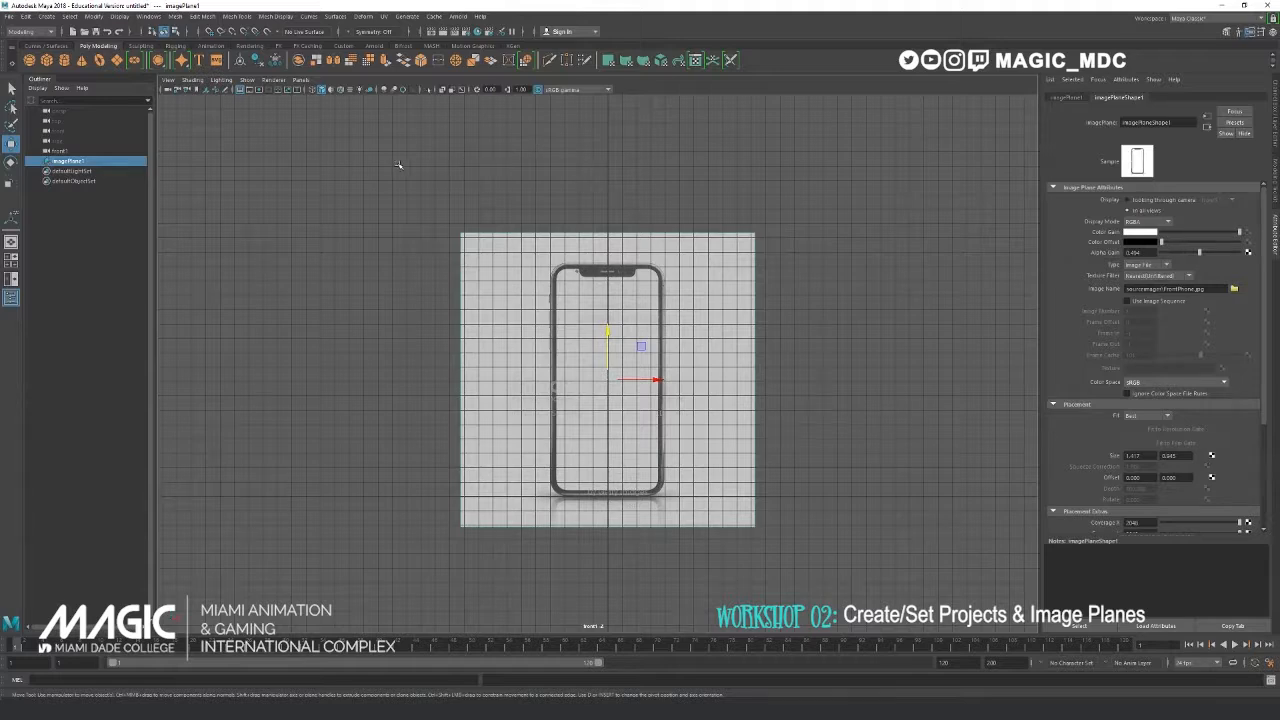
- Create a new Right orthographic camera and look through it in the viewport
{"action": "left_click", "coordinate": [846, 174]}
{"action": "left_click", "coordinate": [301, 80]}
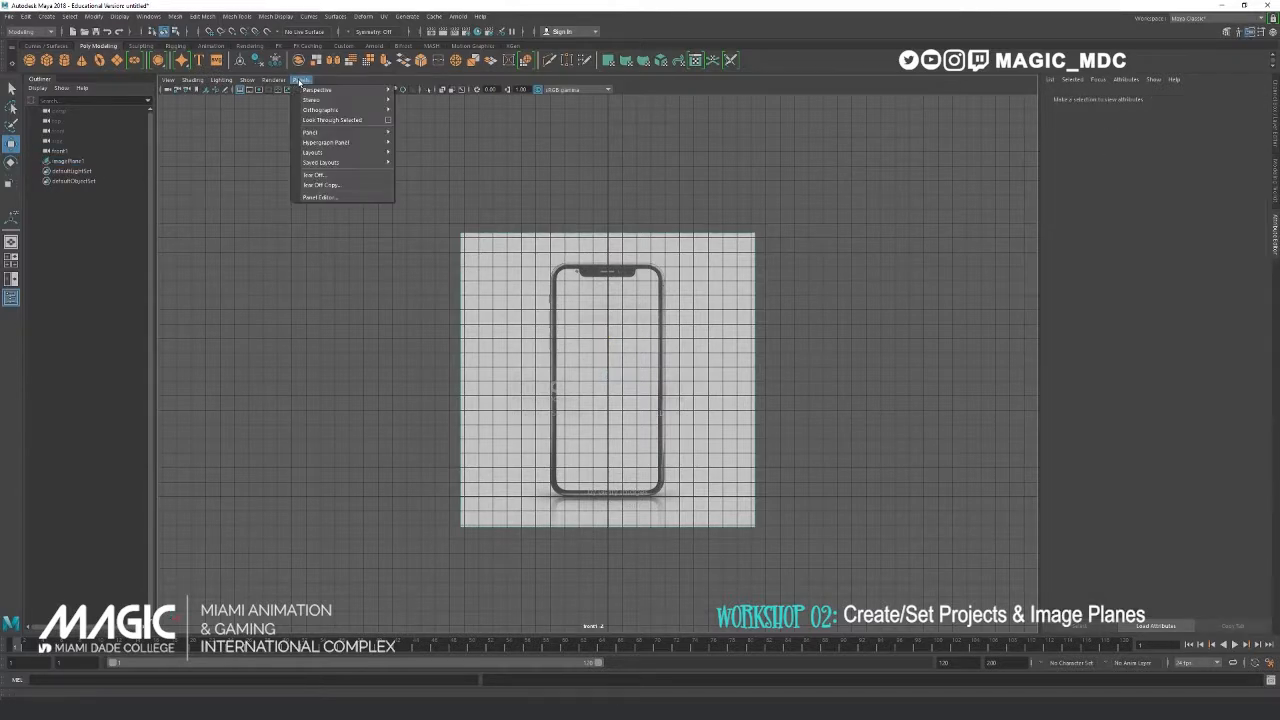
{"action": "mouse_move", "coordinate": [335, 110]}
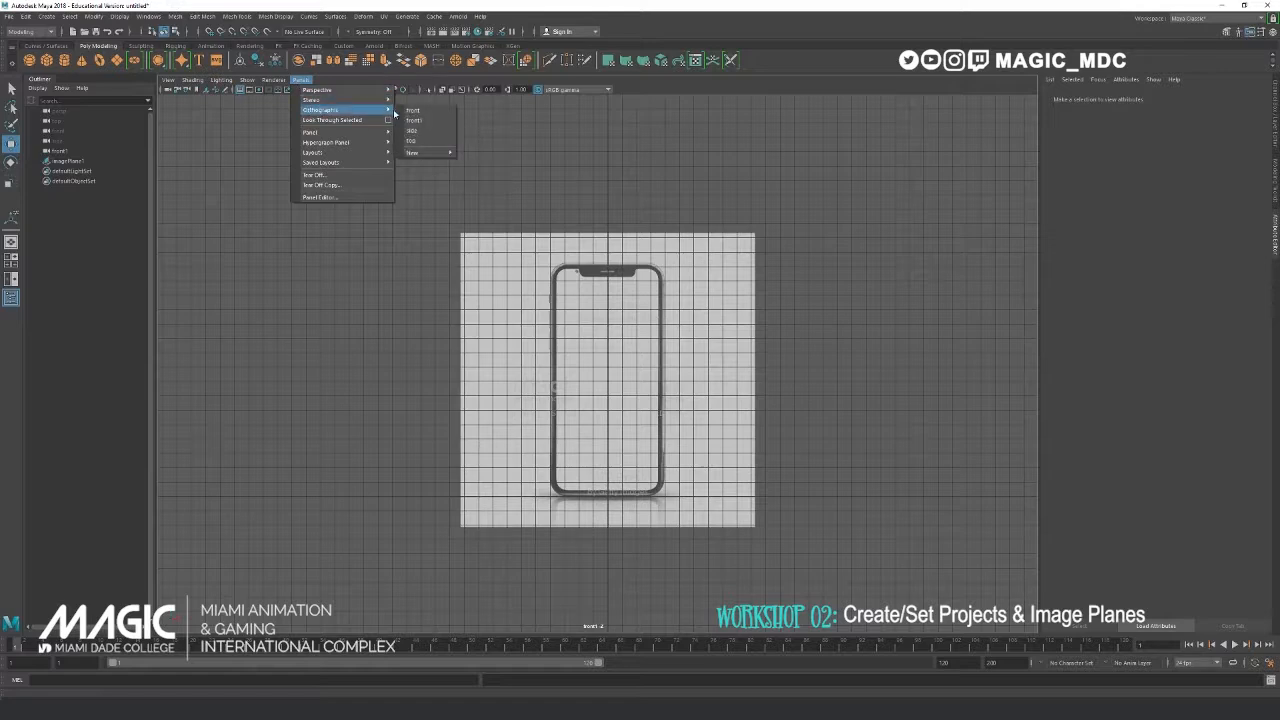
{"action": "mouse_move", "coordinate": [418, 152]}
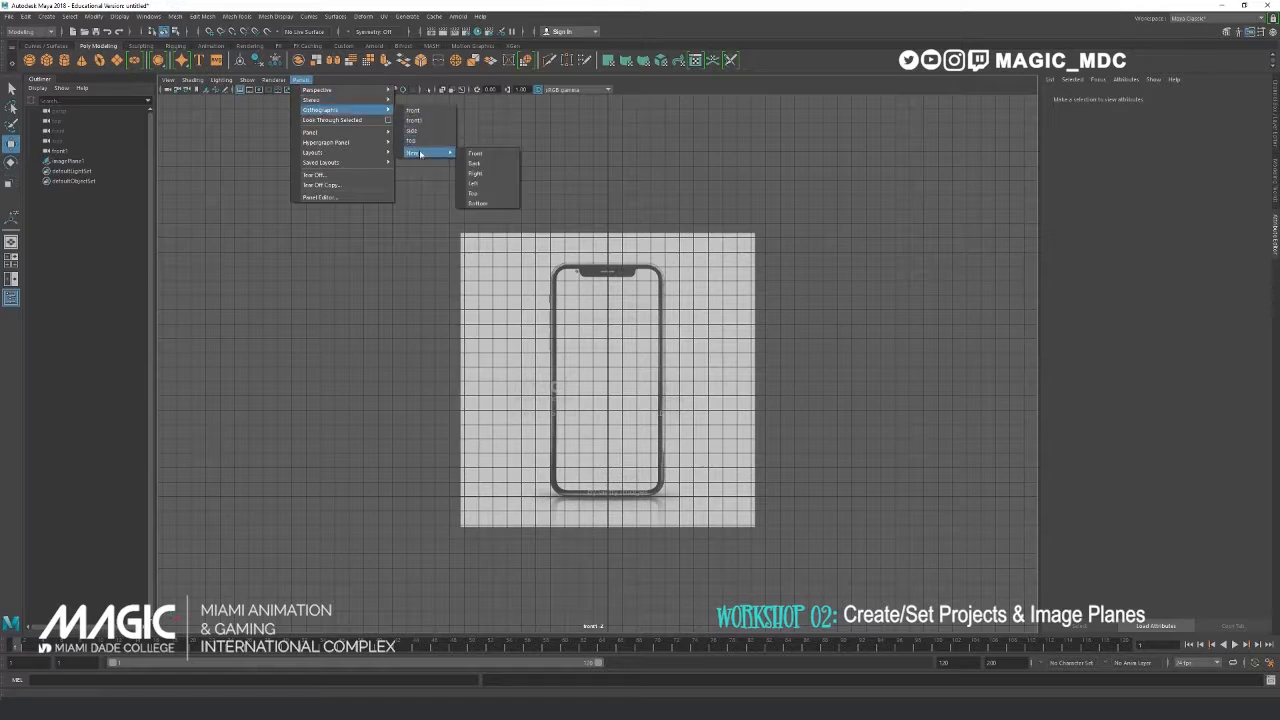
{"action": "left_click", "coordinate": [480, 178]}
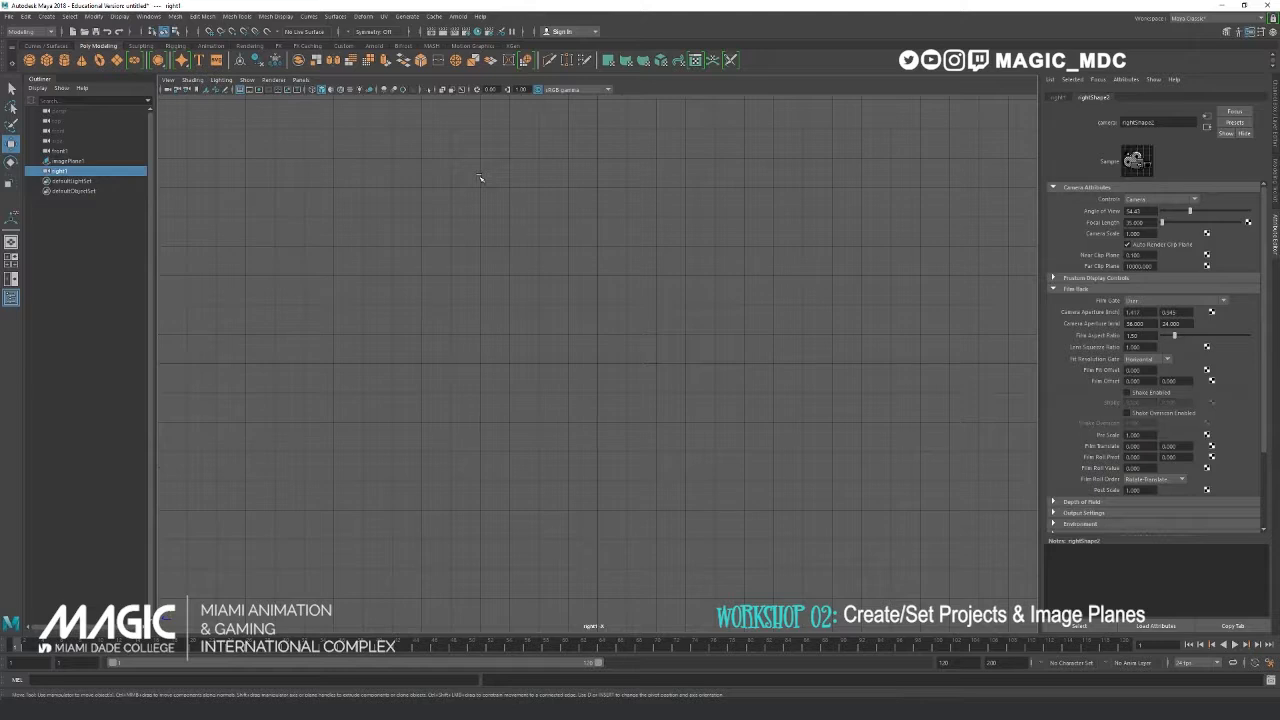
- Import SidePhone.jpg as the right camera's image plane
{"action": "left_click", "coordinate": [168, 80]}
{"action": "mouse_move", "coordinate": [280, 302]}
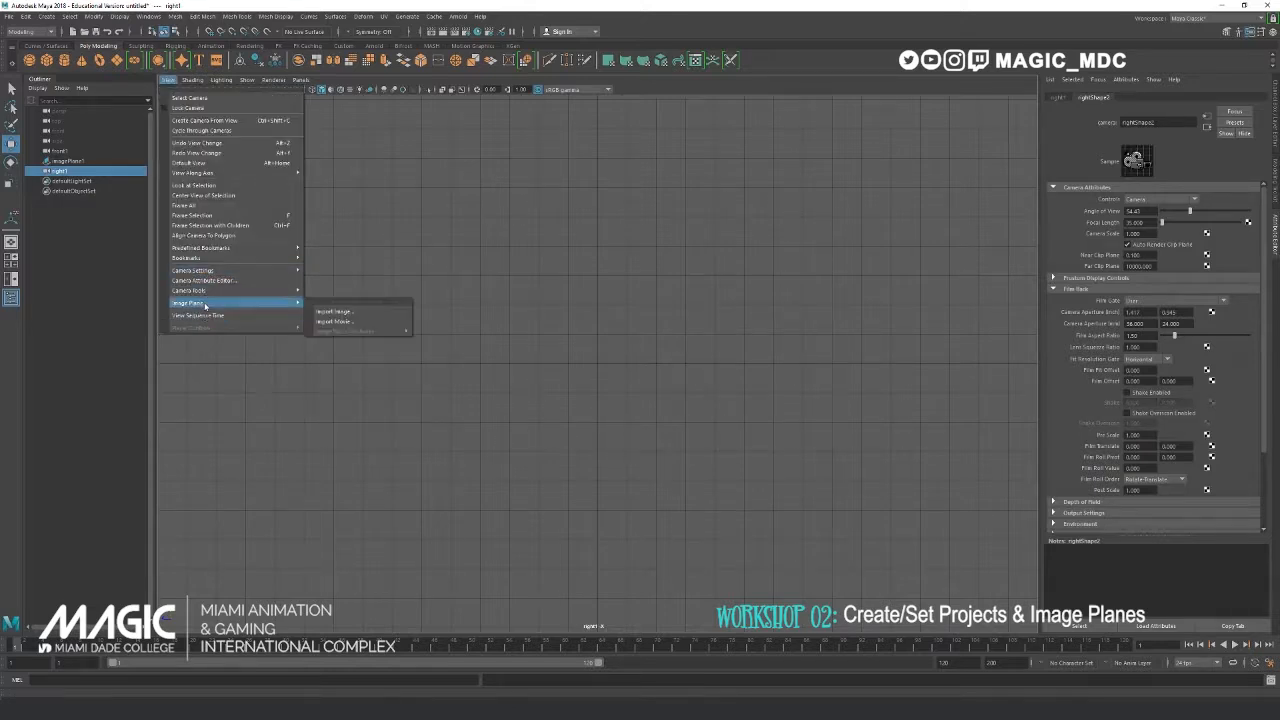
{"action": "left_click", "coordinate": [338, 312]}
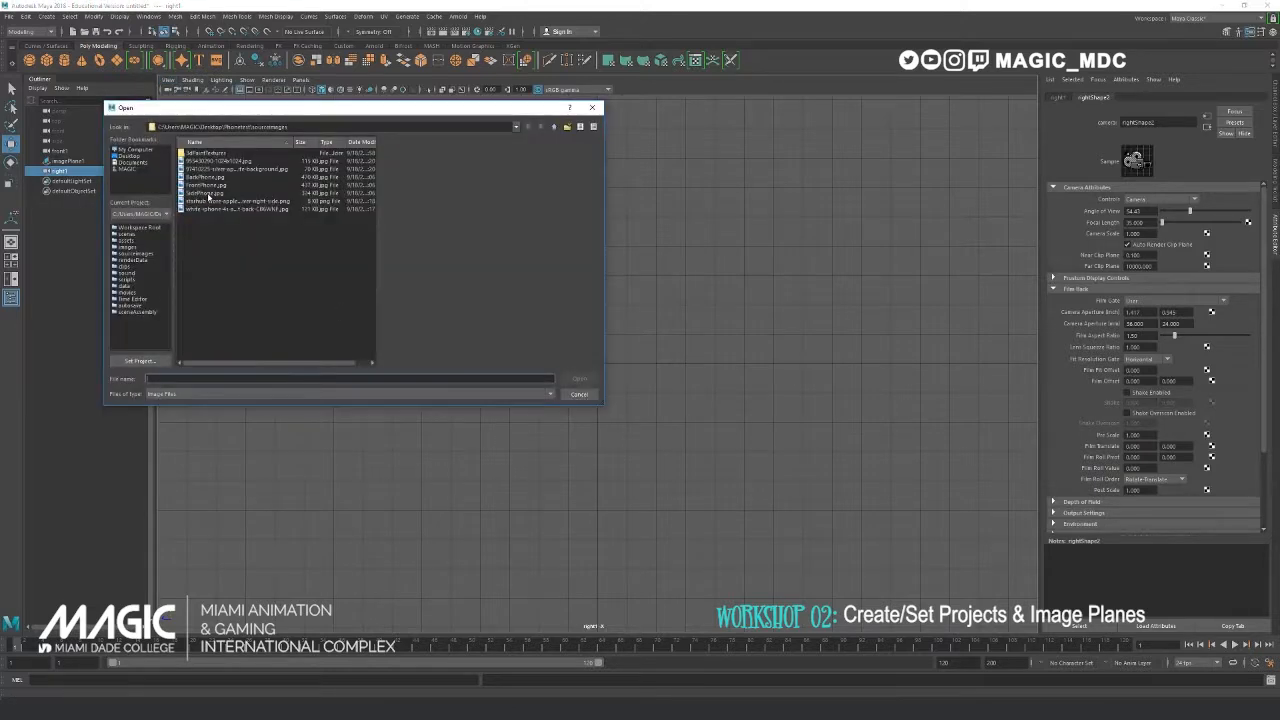
{"action": "left_click", "coordinate": [207, 193]}
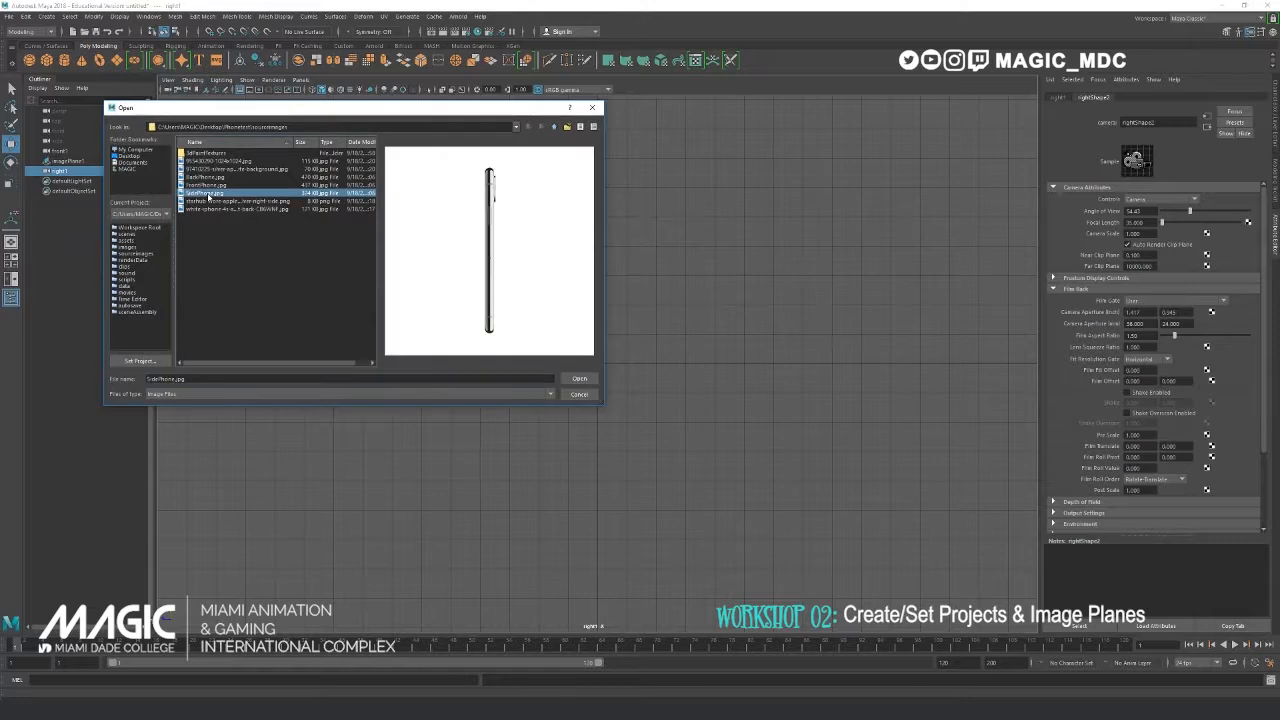
{"action": "left_click", "coordinate": [571, 378]}
{"action": "scroll", "coordinate": [570, 378], "scroll_direction": "down", "scroll_amount": 3}
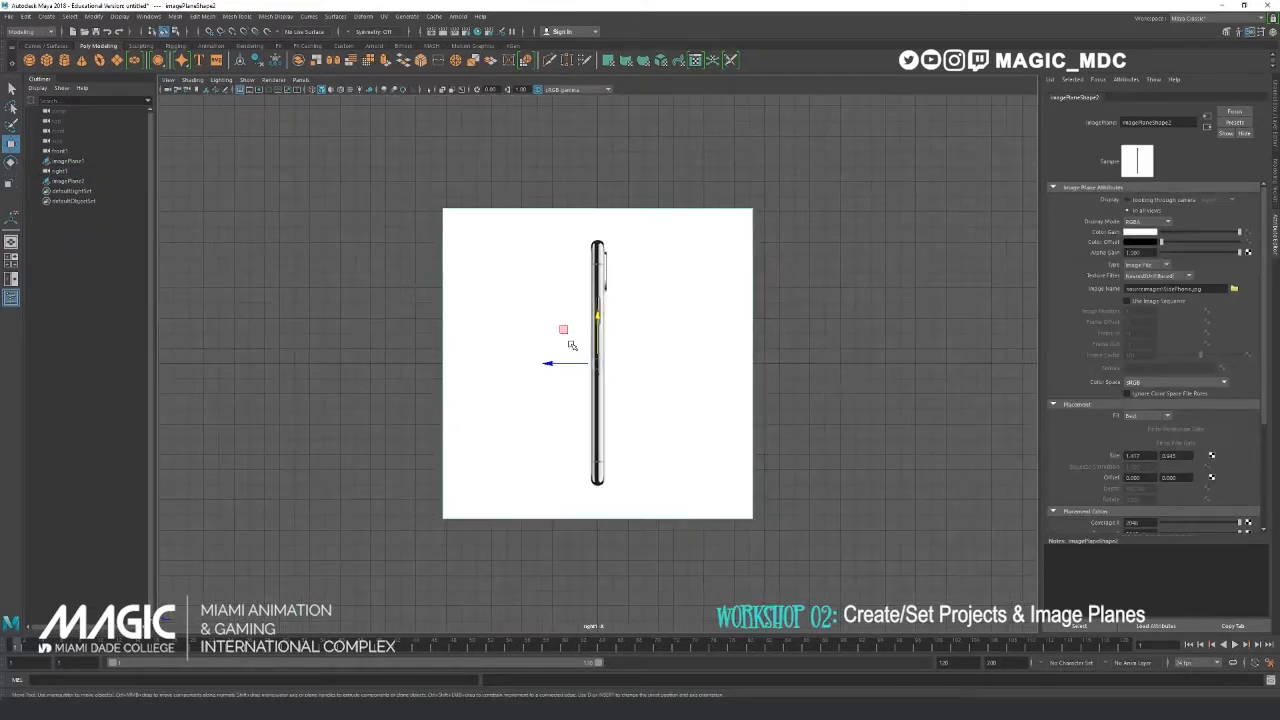
{"action": "scroll", "coordinate": [706, 257], "scroll_direction": "up", "scroll_amount": 2}
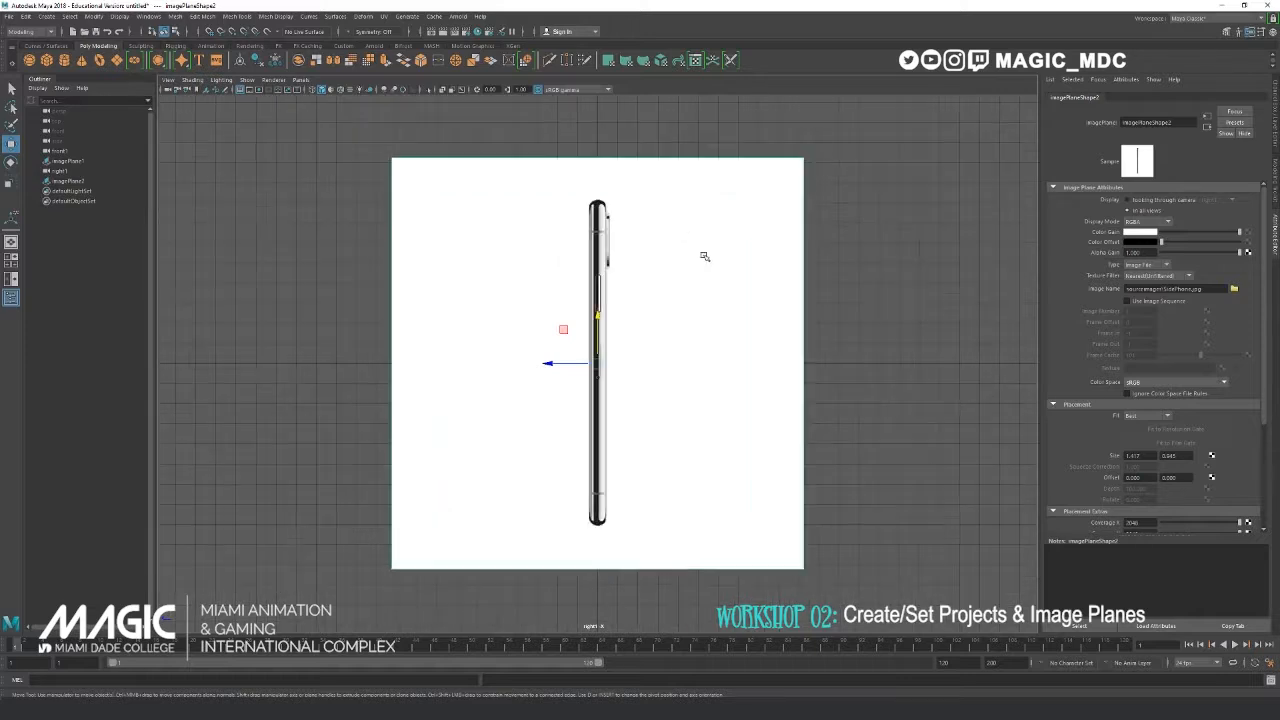
- Select the side phone image plane and give it a negative Translate X so it sits behind the grid
{"action": "left_click", "coordinate": [66, 181]}
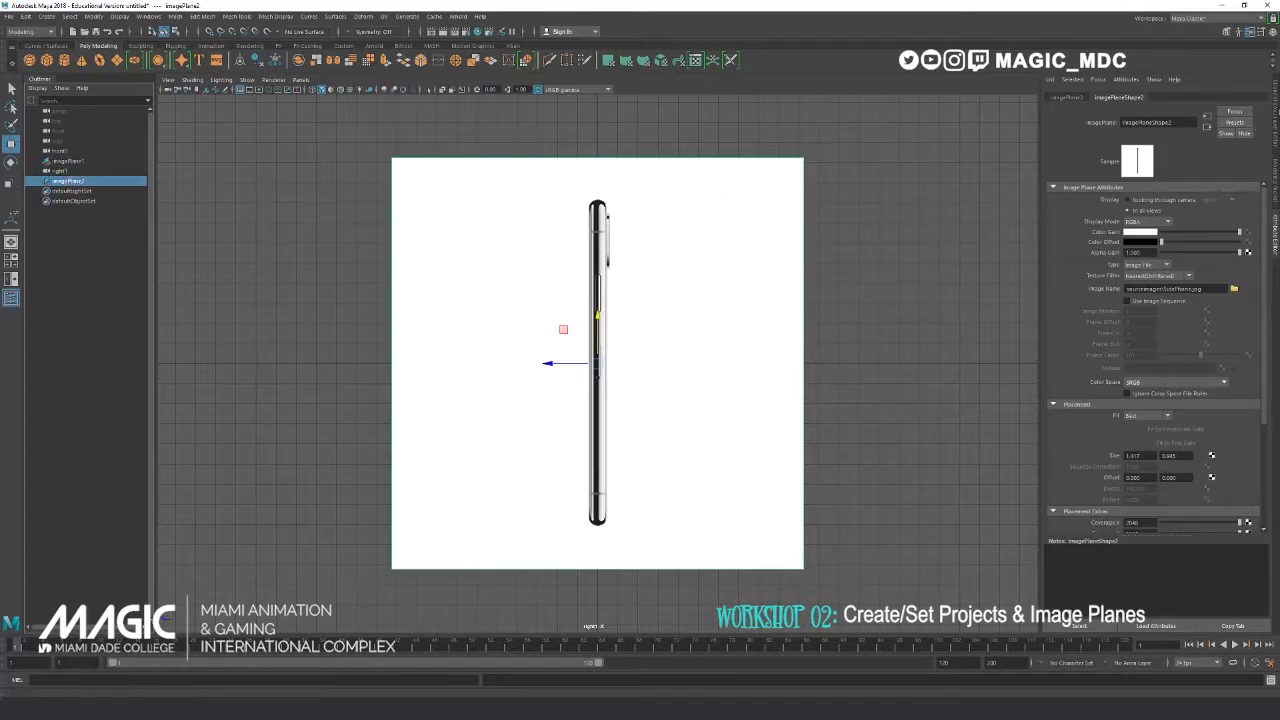
{"action": "left_click", "coordinate": [1274, 113]}
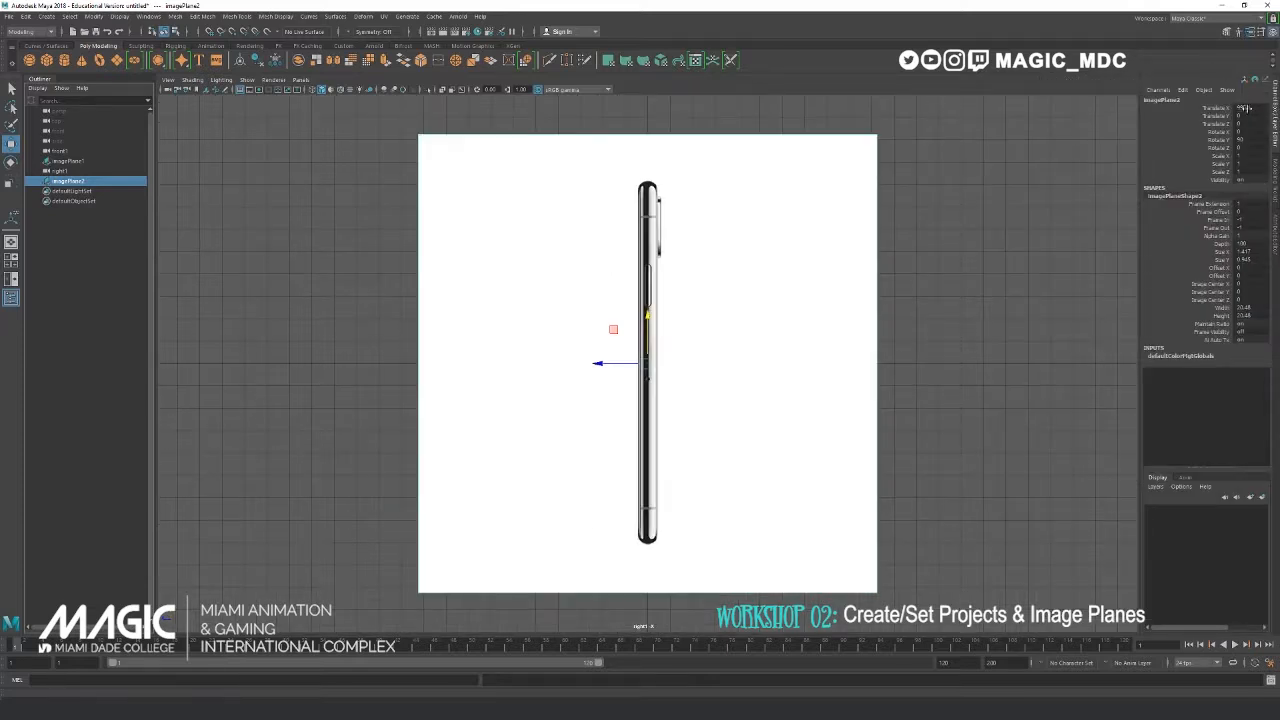
{"action": "double_click", "coordinate": [1242, 107]}
{"action": "type", "text": "-10"}
{"action": "key", "text": "Return"}
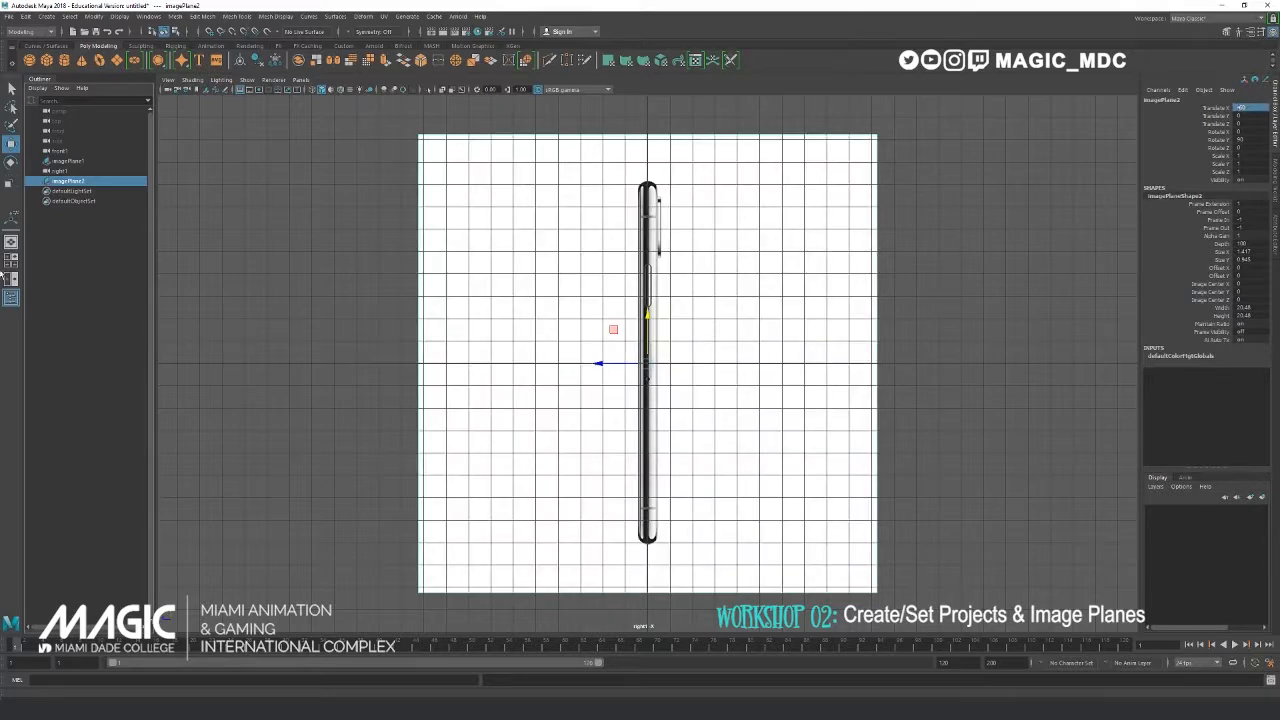
- Move the side image plane up to a Translate Y of about 8 so the phone's base rests on the horizontal origin line
{"action": "middle_click_drag", "start_coordinate": [630, 325], "coordinate": [628, 408], "text": "alt"}
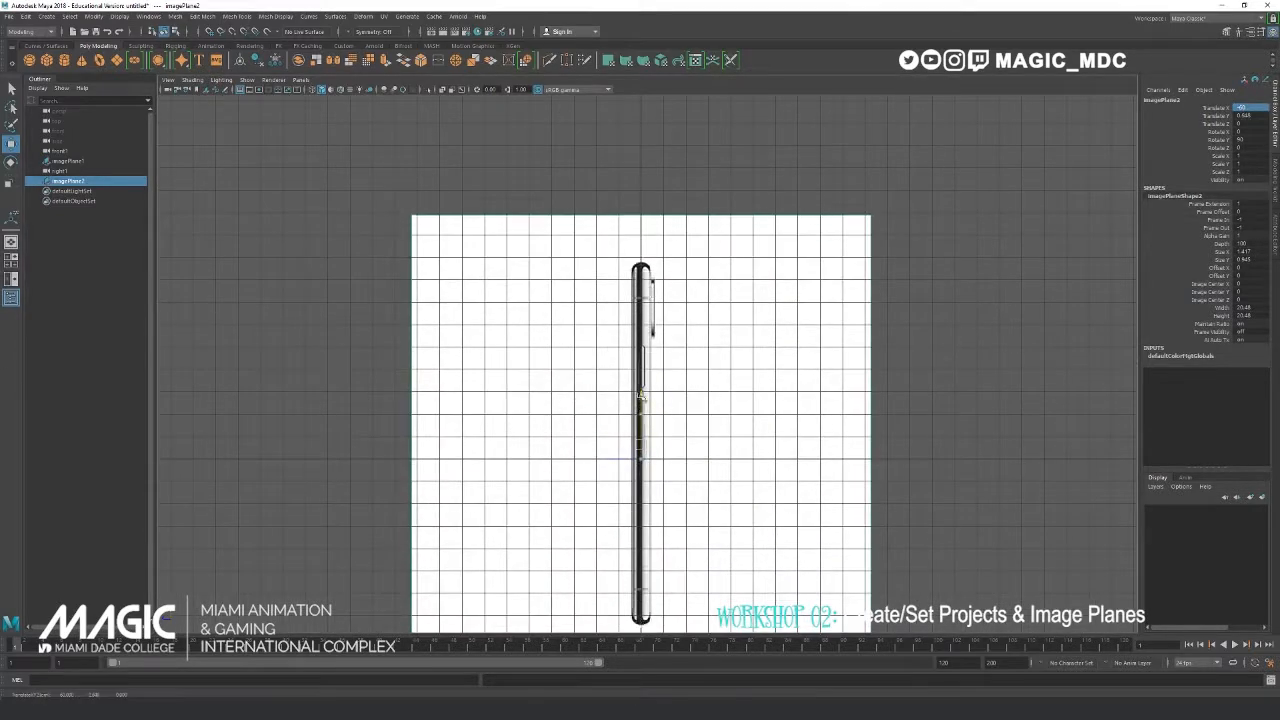
{"action": "left_click_drag", "start_coordinate": [640, 395], "coordinate": [628, 232]}
{"action": "right_click_drag", "start_coordinate": [611, 375], "coordinate": [448, 286], "text": "alt"}
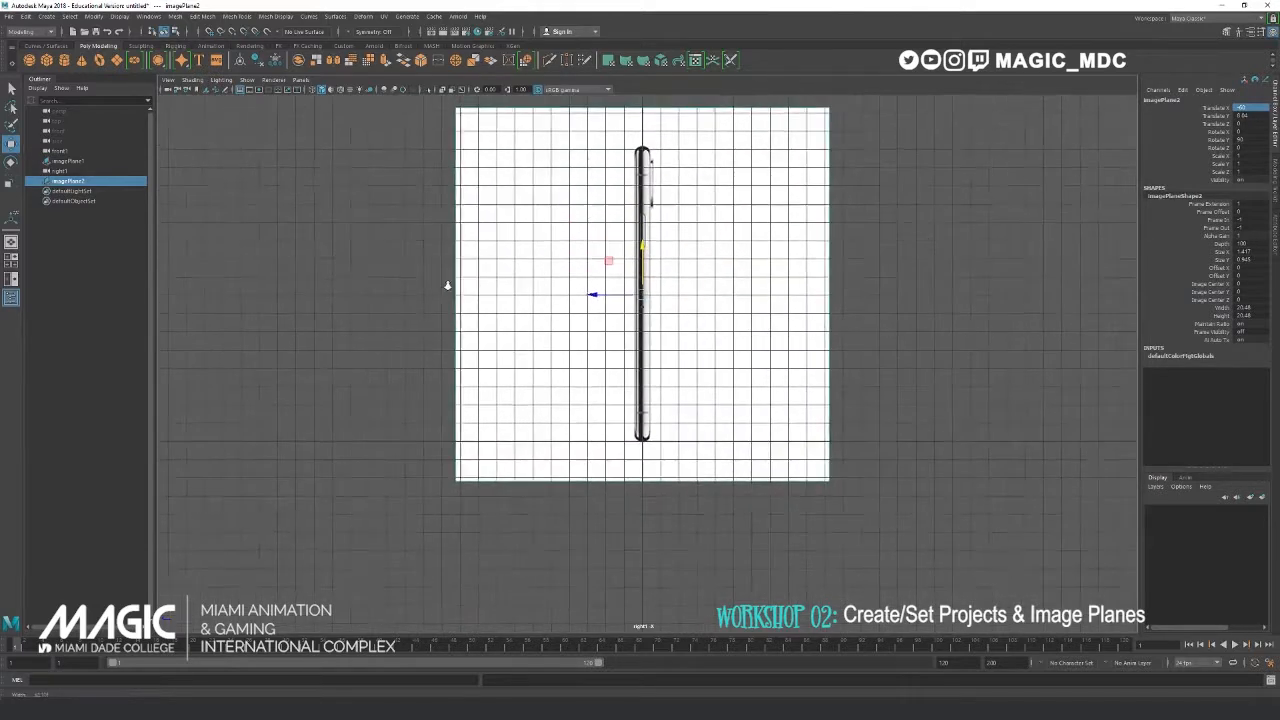
{"action": "middle_click_drag", "start_coordinate": [447, 286], "coordinate": [467, 350], "text": "alt"}
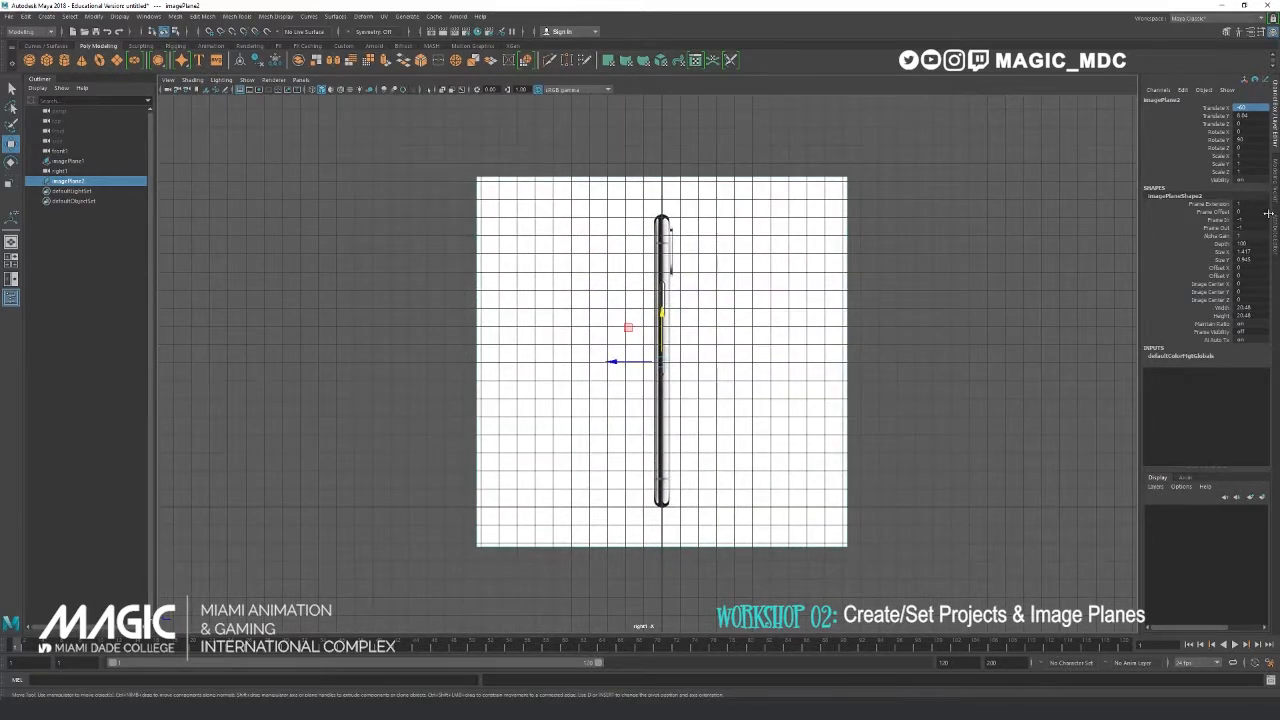
- Lower the side image plane's Alpha Gain to about 0.42 to make the reference semi-transparent
{"action": "left_click", "coordinate": [1271, 214]}
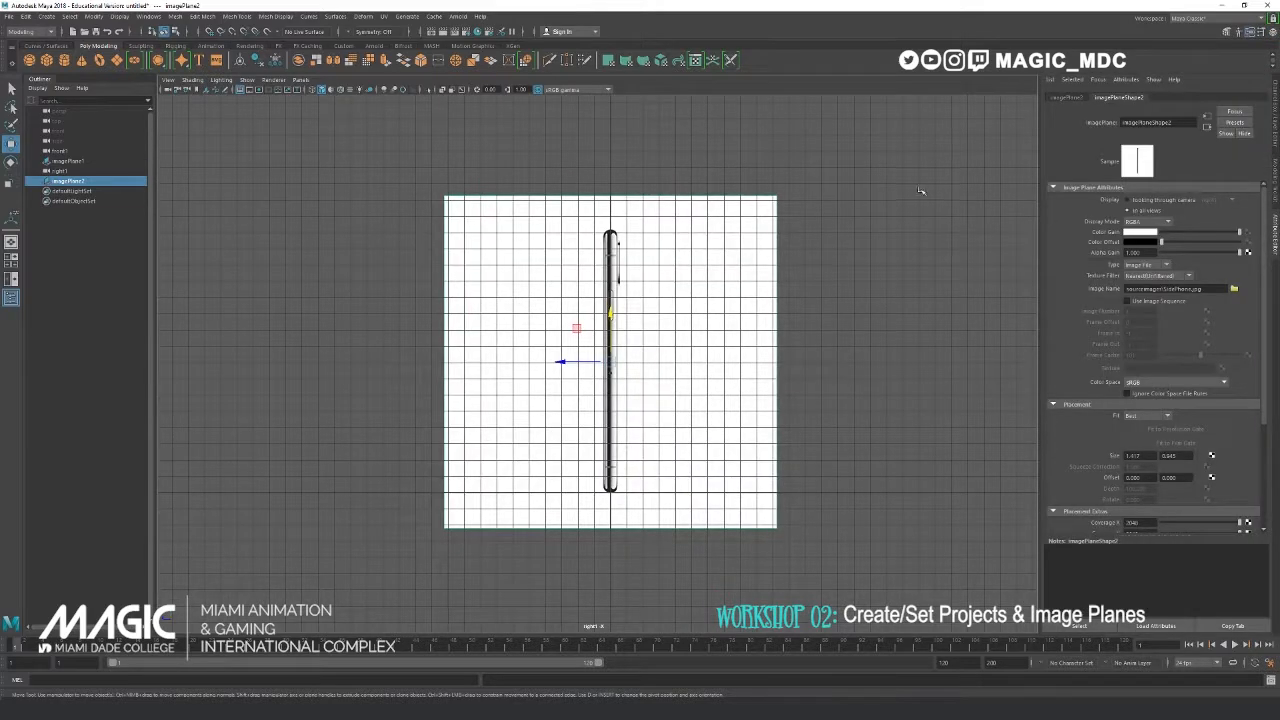
{"action": "key", "text": "ctrl+a"}
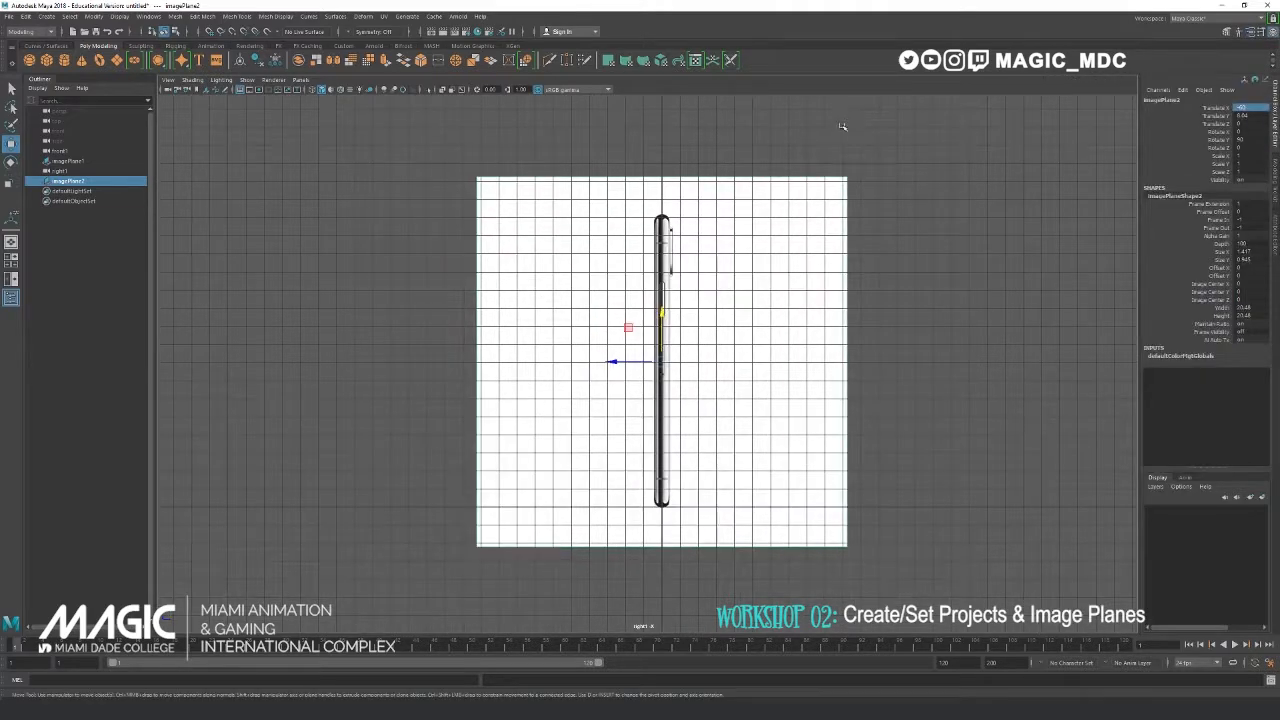
{"action": "key", "text": "ctrl+a"}
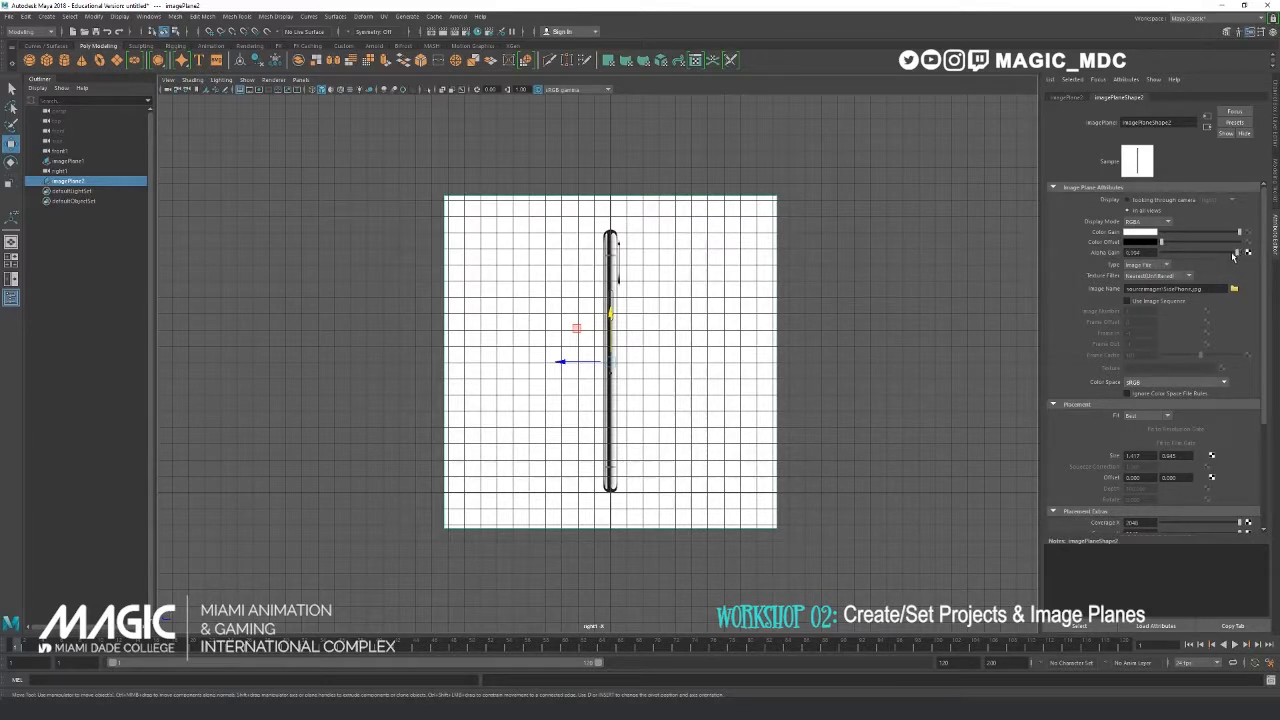
{"action": "left_click_drag", "start_coordinate": [1237, 257], "coordinate": [1191, 258]}
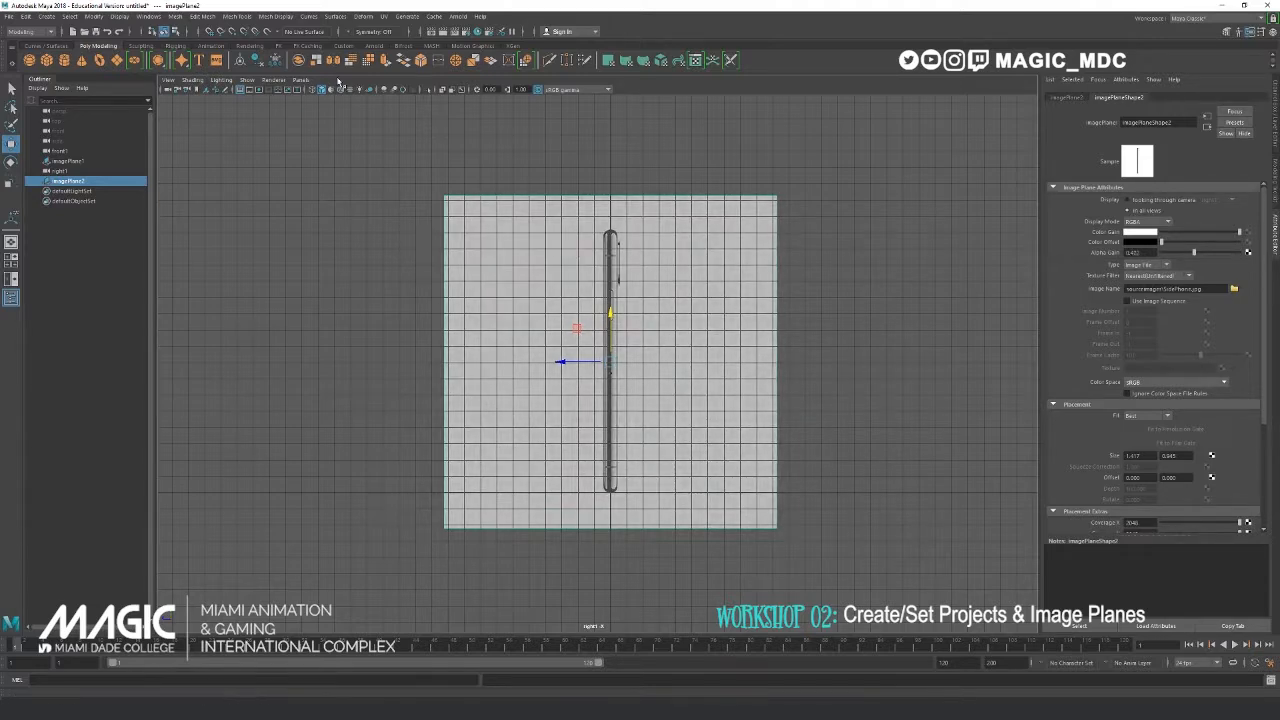
- Switch the viewport to the persp camera and frame both image planes together with the grid
{"action": "left_click", "coordinate": [300, 79]}
{"action": "mouse_move", "coordinate": [321, 91]}
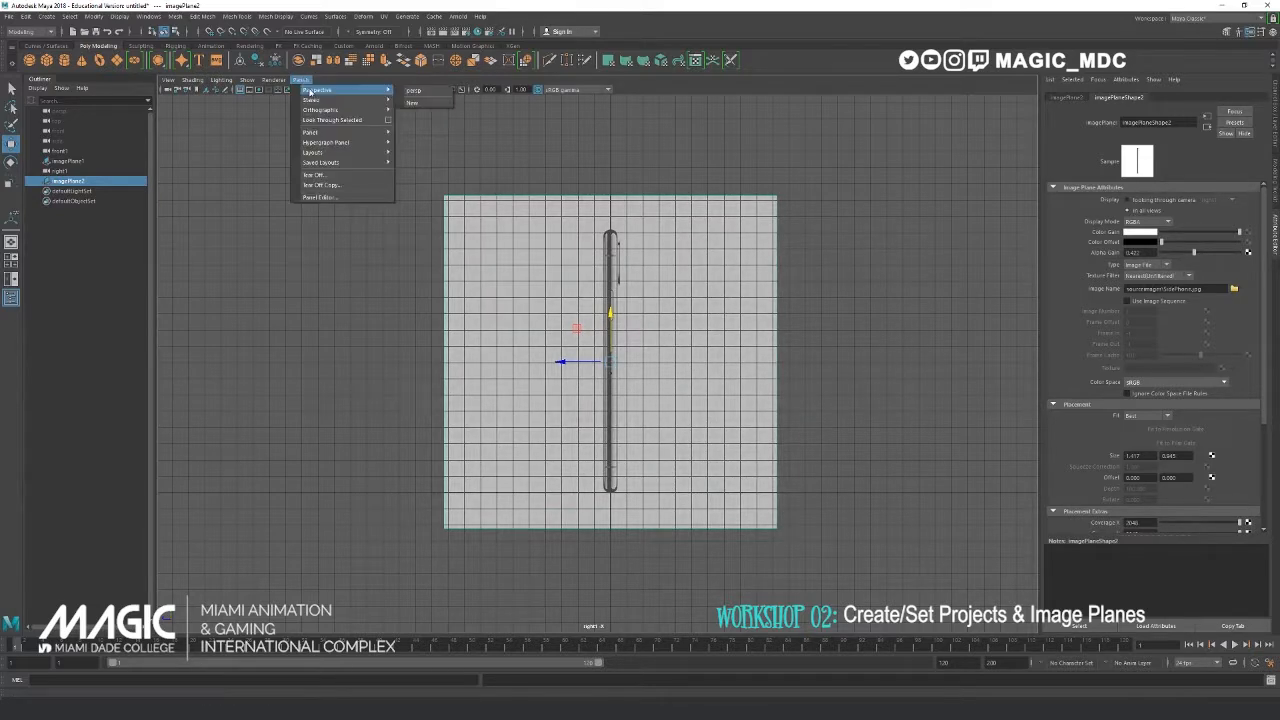
{"action": "left_click", "coordinate": [413, 90]}
{"action": "scroll", "coordinate": [548, 298], "scroll_direction": "up", "scroll_amount": 3}
{"action": "right_click_drag", "start_coordinate": [548, 298], "coordinate": [357, 240], "text": "alt"}
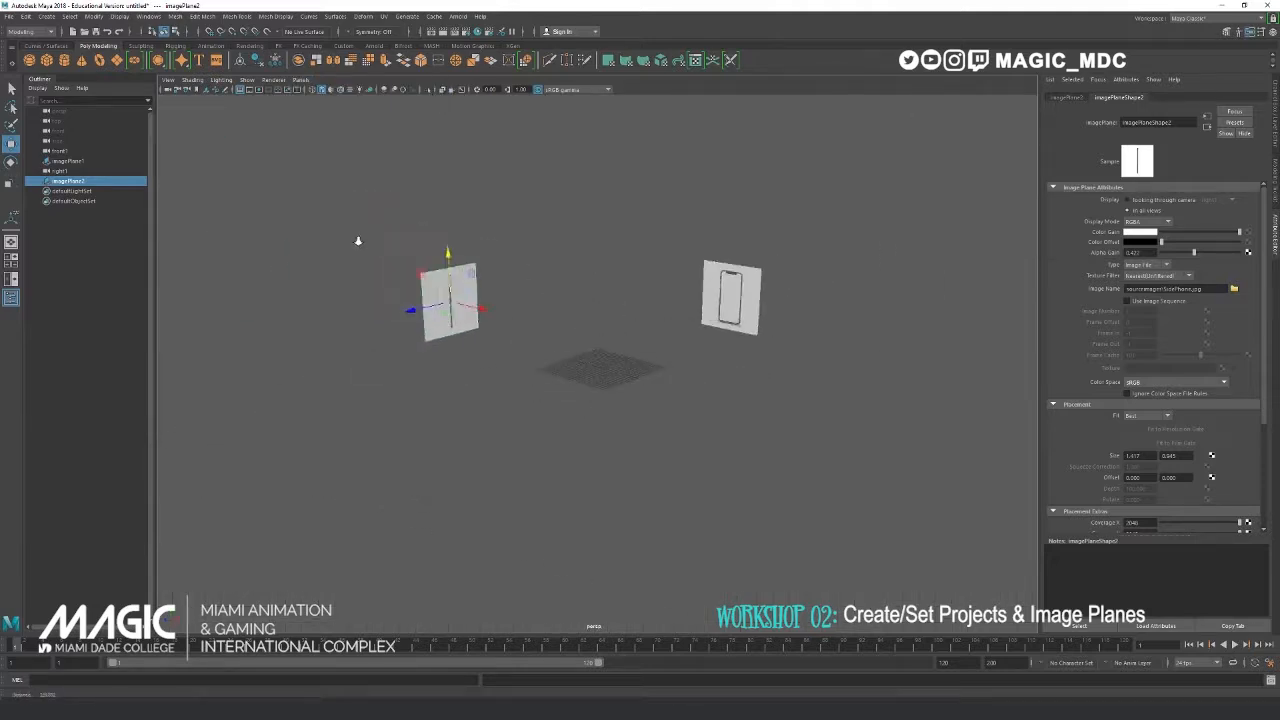
{"action": "left_click_drag", "start_coordinate": [357, 240], "coordinate": [460, 330], "text": "alt"}
- Try to move the side and front image planes to the grid's center so they cross each other
{"action": "left_click", "coordinate": [478, 291]}
{"action": "left_click", "coordinate": [392, 272]}
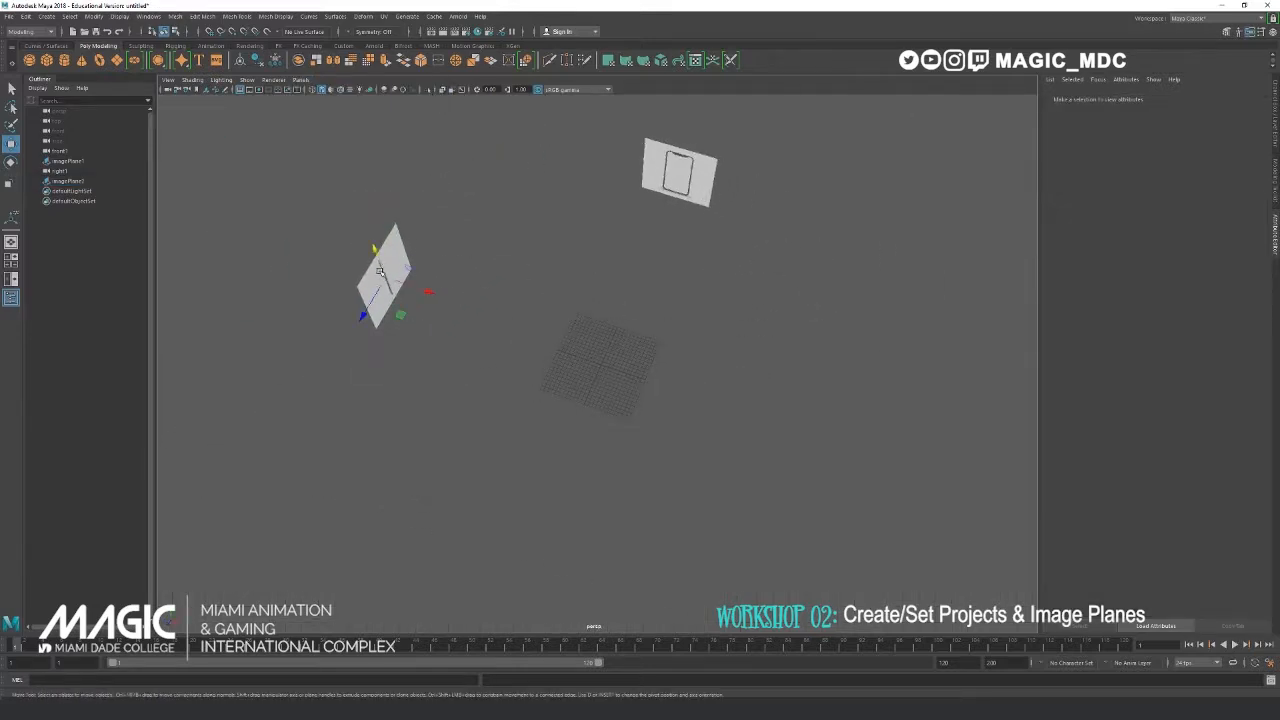
{"action": "left_click_drag", "start_coordinate": [415, 282], "coordinate": [630, 352]}
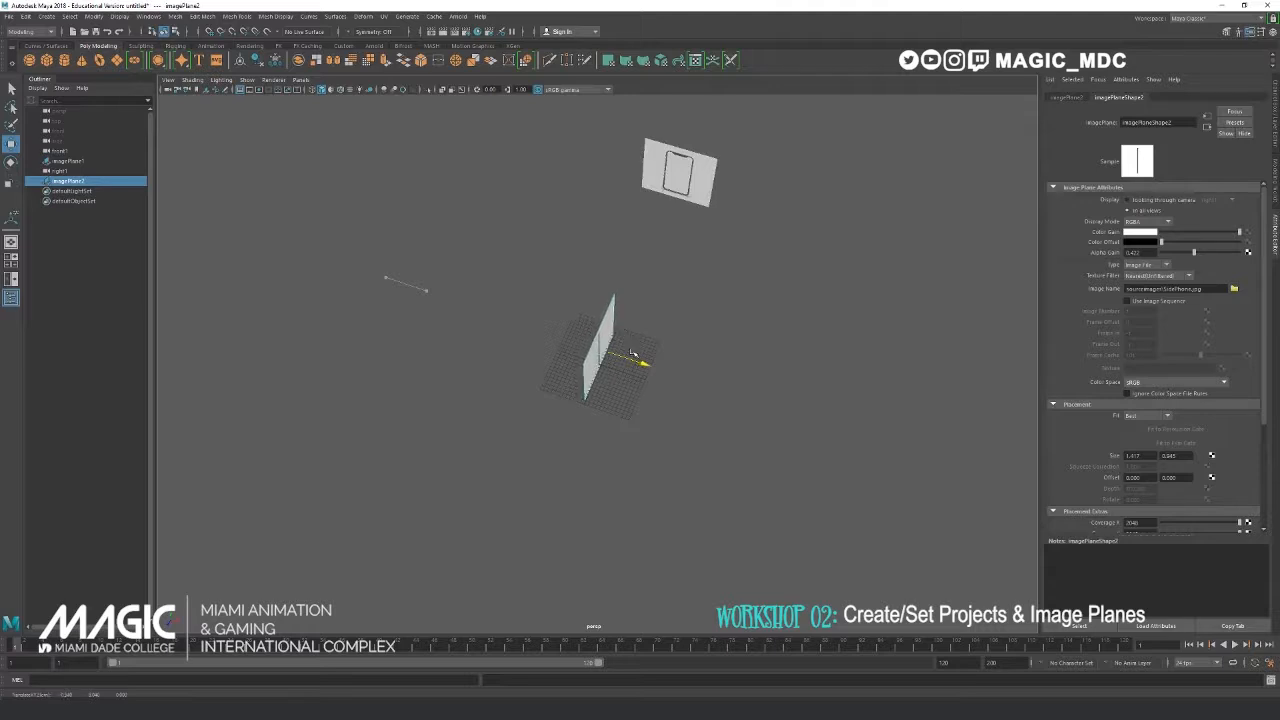
{"action": "left_click", "coordinate": [668, 198]}
{"action": "left_click_drag", "start_coordinate": [668, 200], "coordinate": [590, 384]}
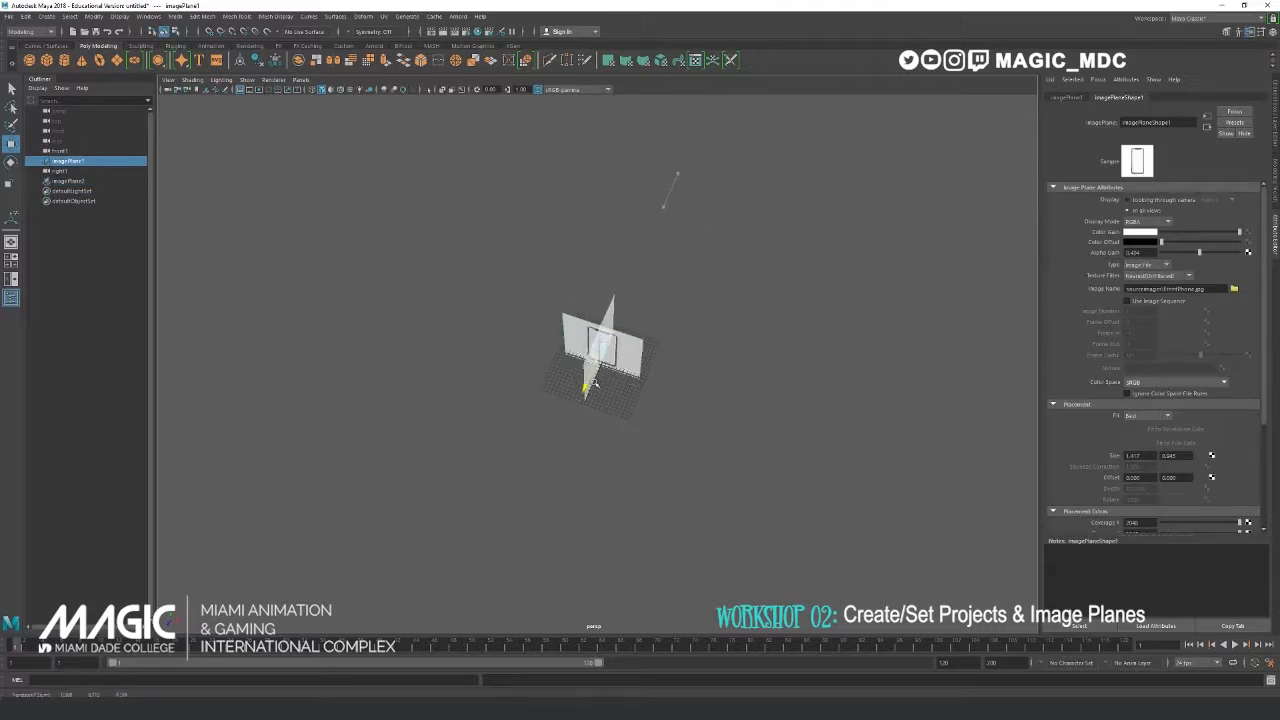
- Examine from several angles how the two image planes cross at the grid's center
{"action": "left_click_drag", "start_coordinate": [496, 366], "coordinate": [425, 312], "text": "alt"}
{"action": "right_click_drag", "start_coordinate": [425, 312], "coordinate": [834, 463], "text": "alt"}
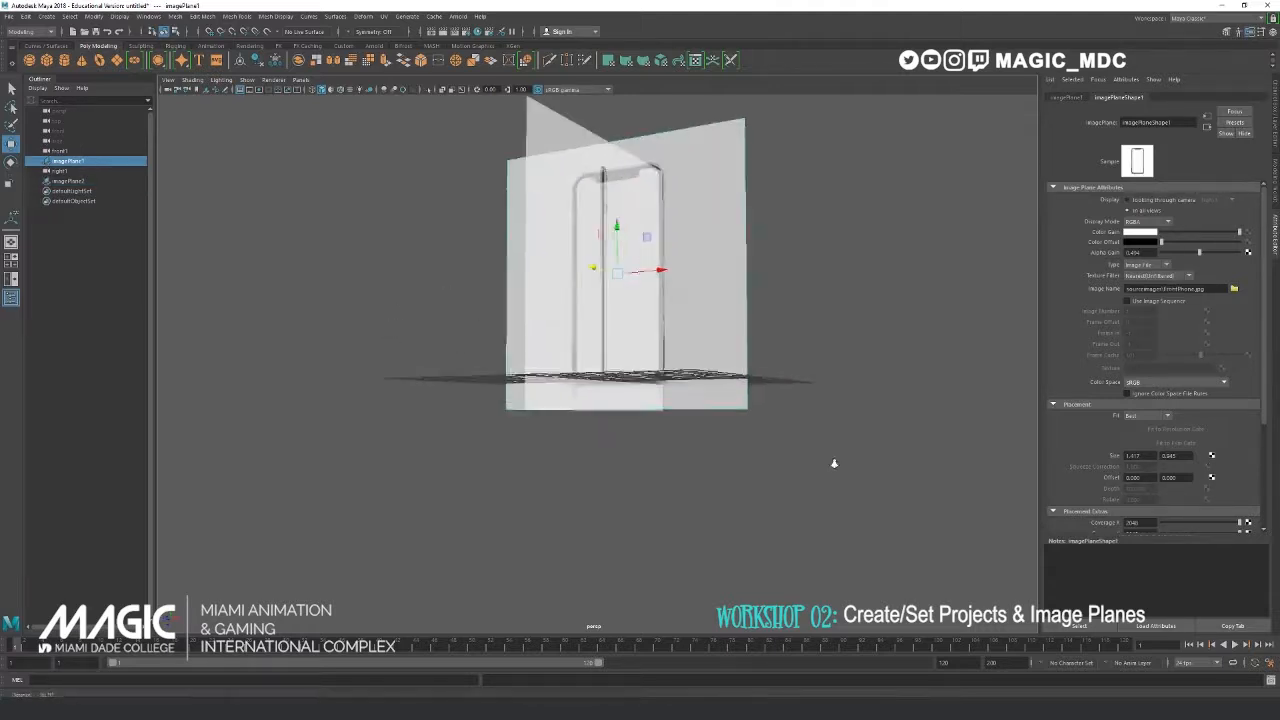
{"action": "left_click_drag", "start_coordinate": [834, 463], "coordinate": [720, 490], "text": "alt"}
{"action": "right_click_drag", "start_coordinate": [620, 400], "coordinate": [342, 272], "text": "alt"}
{"action": "left_click_drag", "start_coordinate": [371, 337], "coordinate": [440, 307], "text": "alt"}
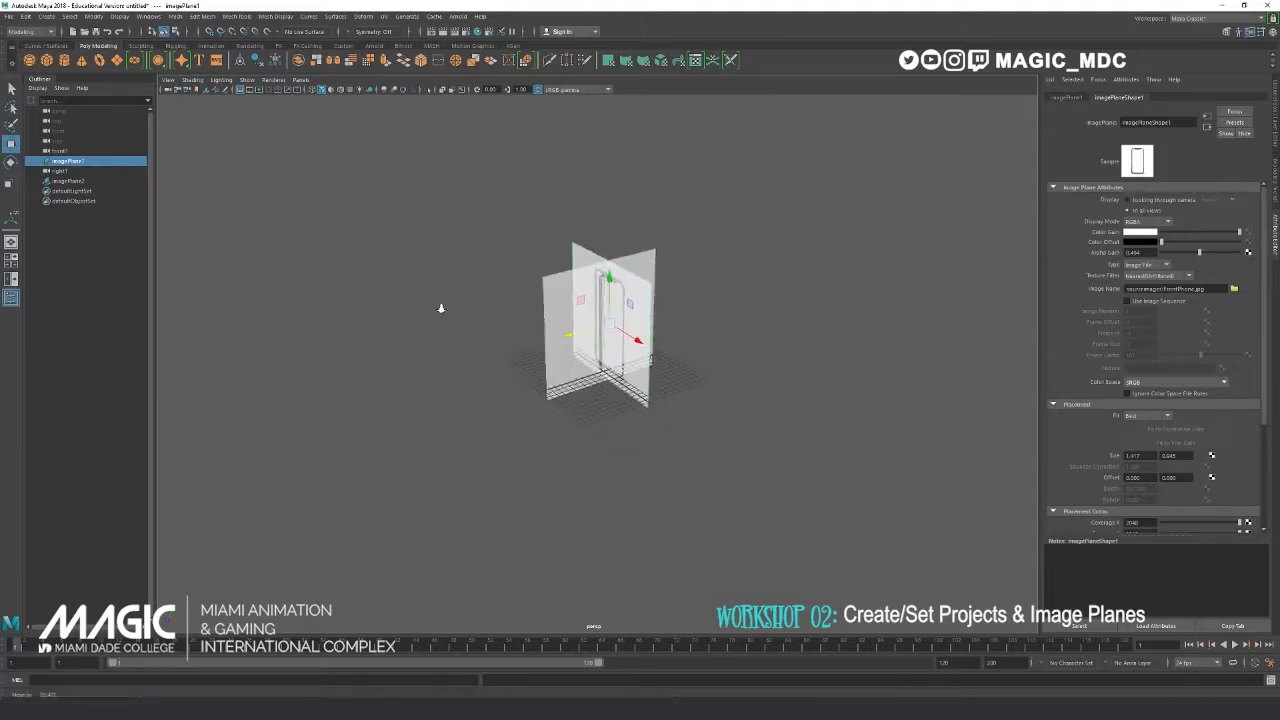
{"action": "right_click_drag", "start_coordinate": [440, 307], "coordinate": [646, 276], "text": "alt"}
{"action": "right_click_drag", "start_coordinate": [698, 342], "coordinate": [620, 310], "text": "alt"}
{"action": "left_click_drag", "start_coordinate": [530, 285], "coordinate": [618, 261], "text": "alt"}
- Undo the moves of both image planes toward the grid's center and clear the selection
{"action": "key", "text": "ctrl+z"}
{"action": "key", "text": "ctrl+z"}
{"action": "key", "text": "ctrl+z"}
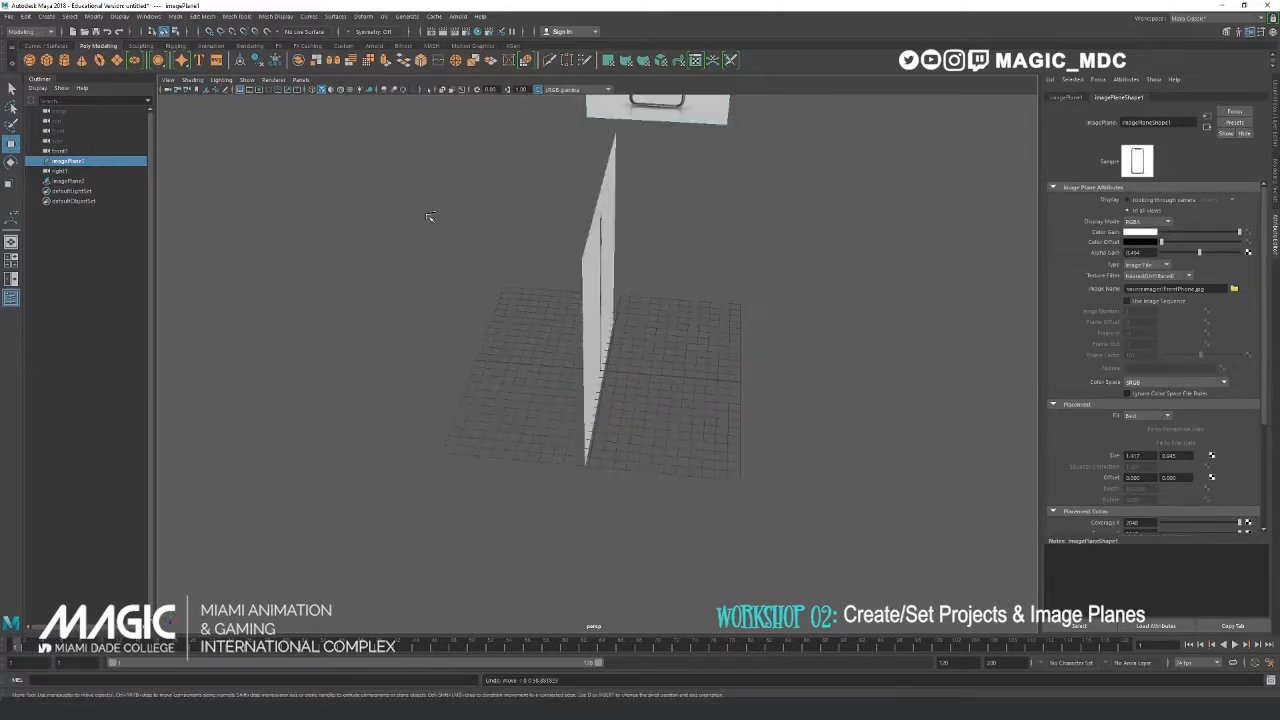
{"action": "right_click_drag", "start_coordinate": [600, 262], "coordinate": [440, 200], "text": "alt"}
{"action": "left_click_drag", "start_coordinate": [610, 325], "coordinate": [545, 328], "text": "alt"}
{"action": "left_click", "coordinate": [363, 198]}
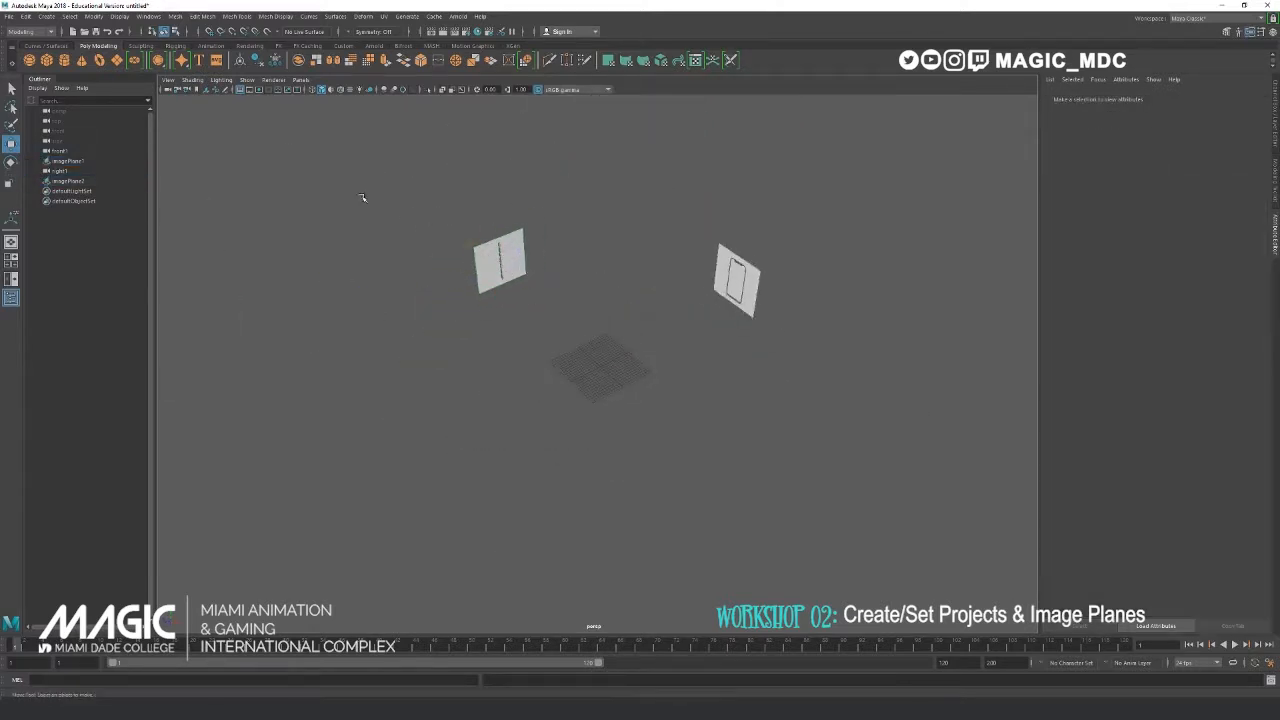
- Examine the placement of the front and side image planes around the grid in the perspective view
{"action": "right_click_drag", "start_coordinate": [363, 198], "coordinate": [400, 240], "text": "alt"}
{"action": "left_click_drag", "start_coordinate": [440, 300], "coordinate": [532, 304], "text": "alt"}
{"action": "right_click_drag", "start_coordinate": [532, 304], "coordinate": [695, 348], "text": "alt"}
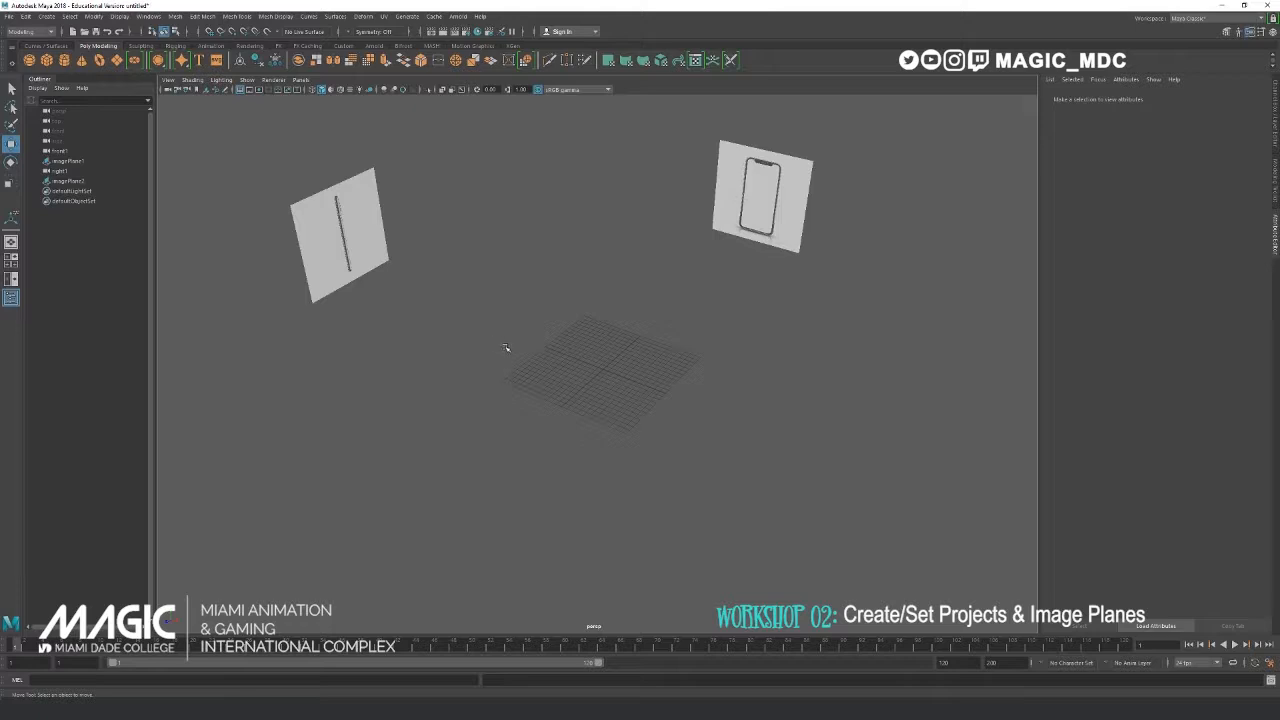
{"action": "left_click_drag", "start_coordinate": [524, 348], "coordinate": [546, 399], "text": "alt"}
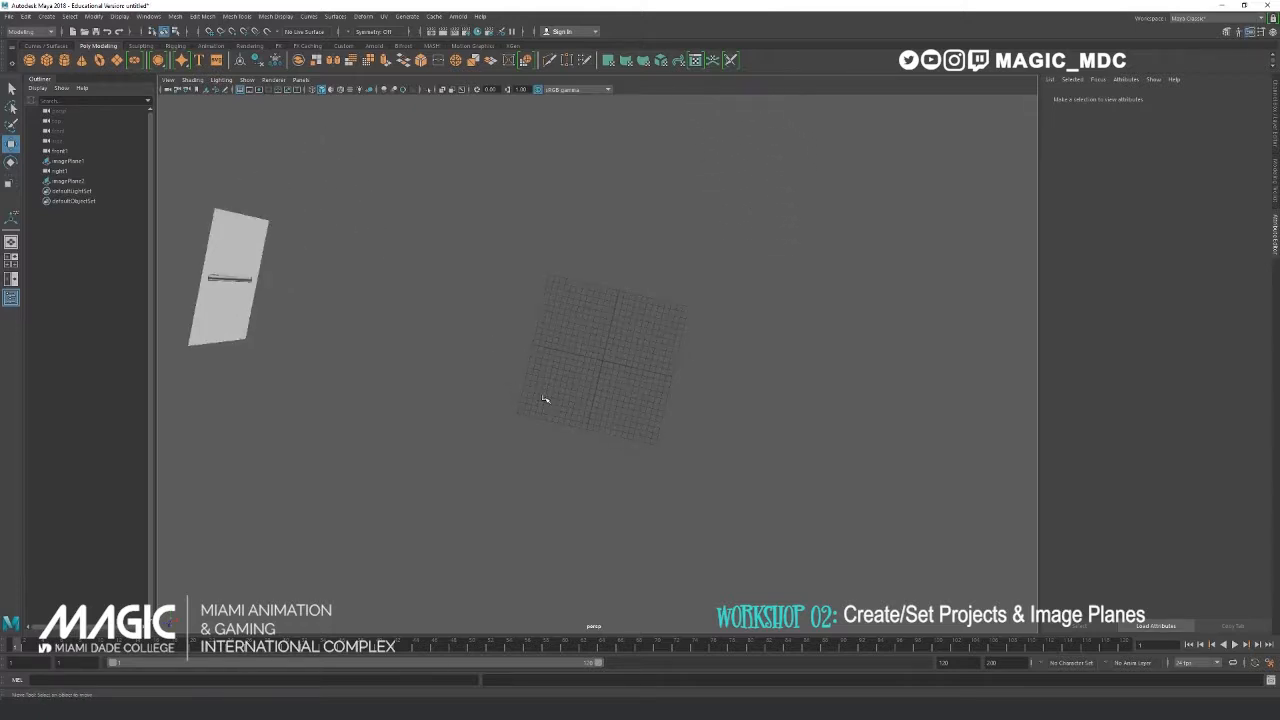
{"action": "left_click_drag", "start_coordinate": [612, 368], "coordinate": [568, 332], "text": "alt"}
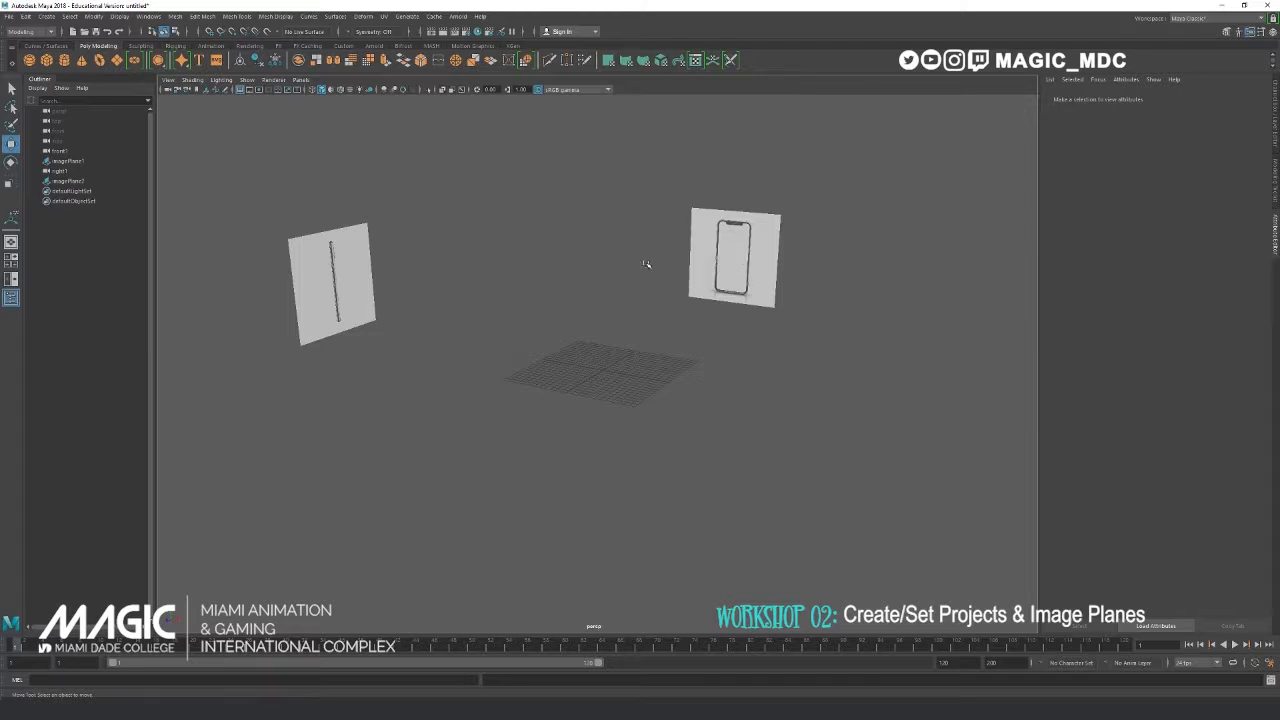
{"action": "left_click", "coordinate": [300, 80]}
{"action": "mouse_move", "coordinate": [327, 112]}
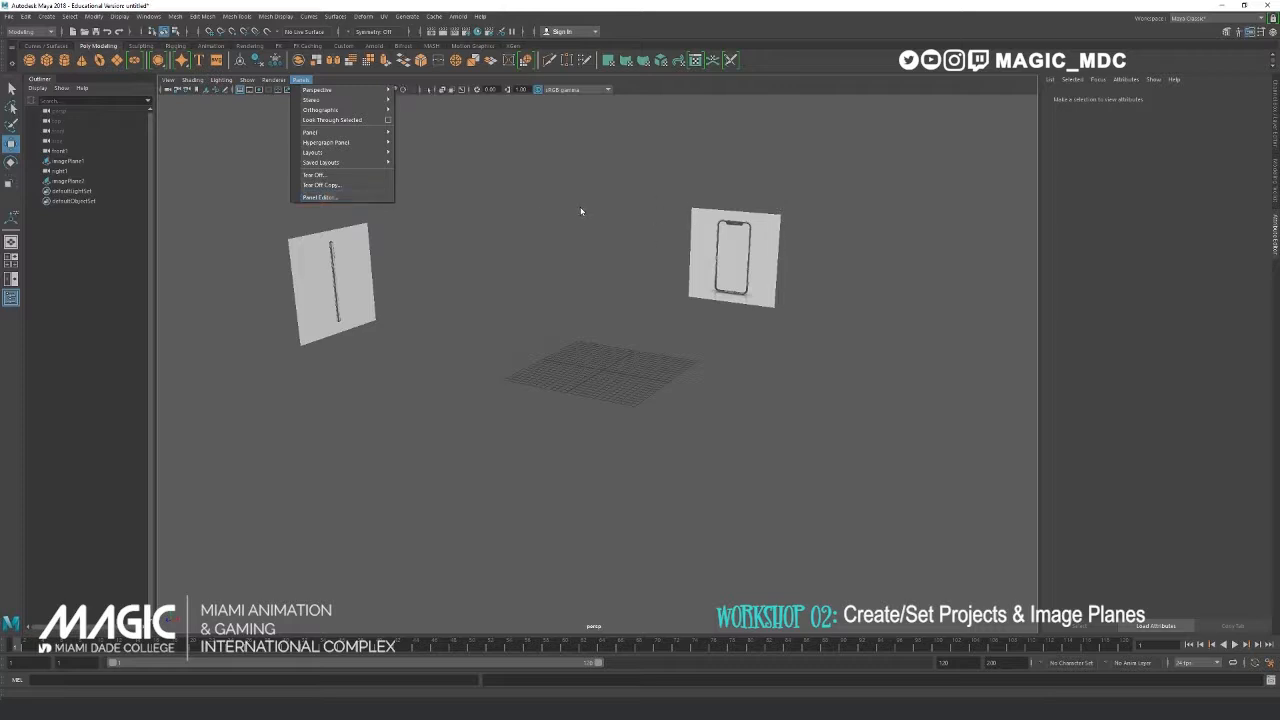
{"action": "left_click", "coordinate": [646, 195]}
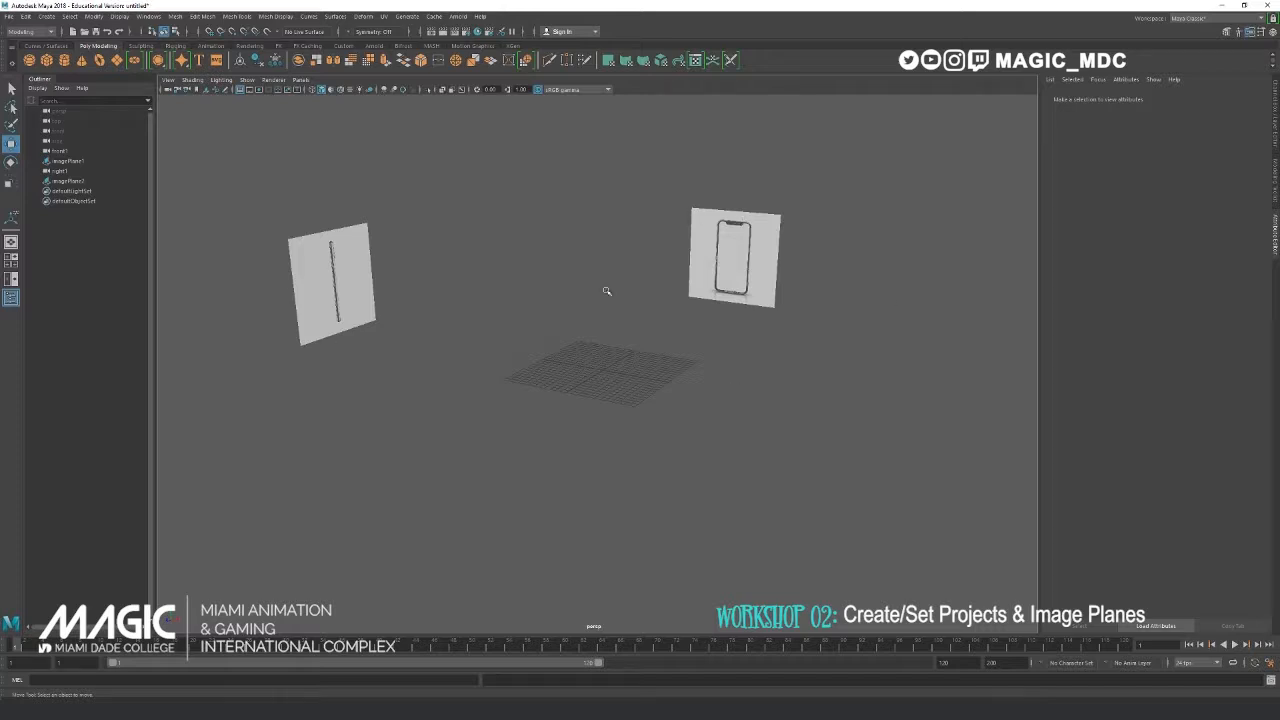
{"action": "left_click_drag", "start_coordinate": [658, 318], "coordinate": [652, 354], "text": "alt"}
{"action": "right_click_drag", "start_coordinate": [650, 350], "coordinate": [529, 260], "text": "alt"}
{"action": "mouse_move", "coordinate": [529, 259]}
{"action": "left_mouse_down", "text": "alt"}
{"action": "mouse_move", "coordinate": [534, 302]}
{"action": "mouse_move", "coordinate": [524, 282]}
{"action": "mouse_move", "coordinate": [523, 306]}
{"action": "mouse_move", "coordinate": [557, 280]}
{"action": "mouse_move", "coordinate": [514, 277]}
{"action": "left_mouse_up", "text": "alt"}
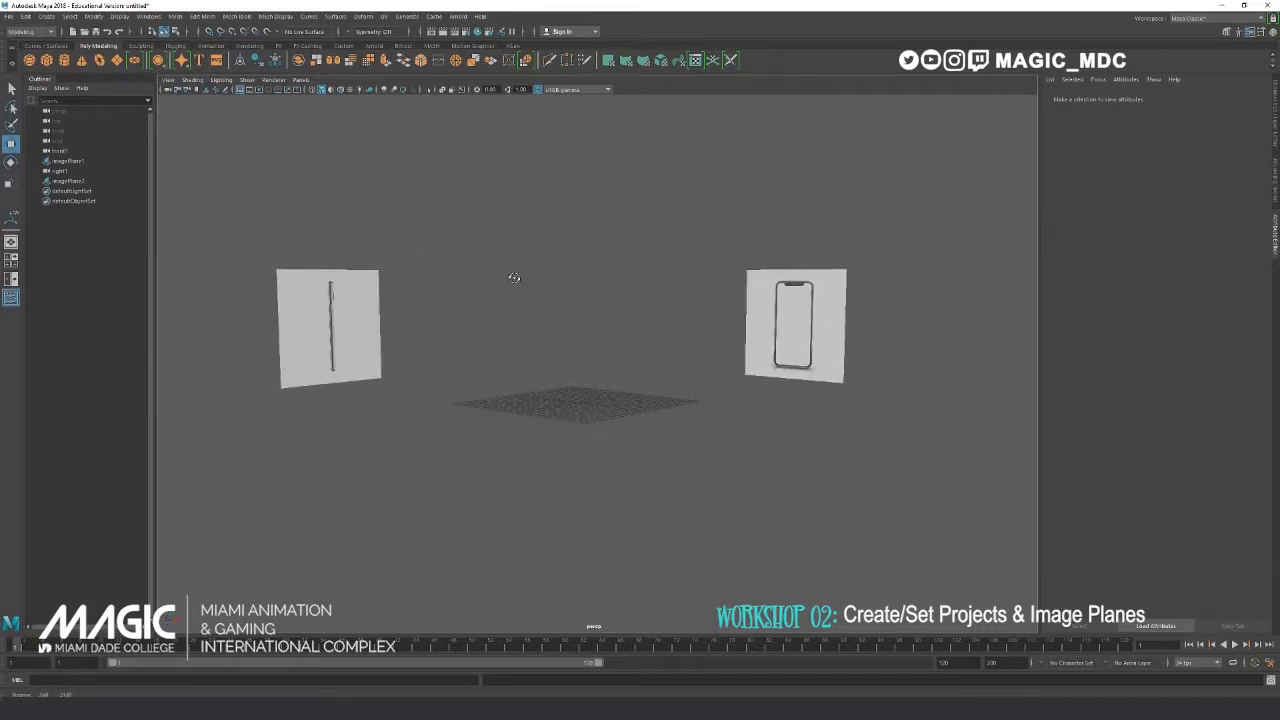
- Select both image planes and create a display layer from them
{"action": "left_click", "coordinate": [68, 161]}
{"action": "left_click", "coordinate": [66, 181]}
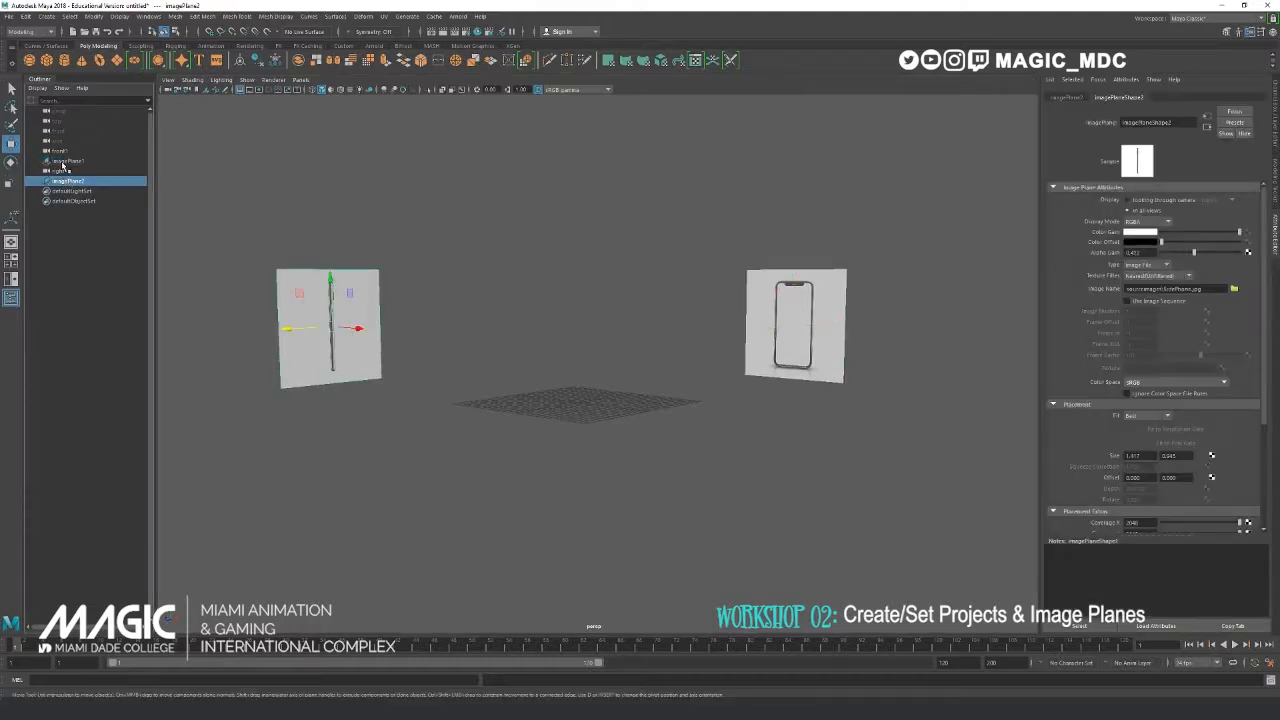
{"action": "left_click", "coordinate": [63, 162], "text": "ctrl"}
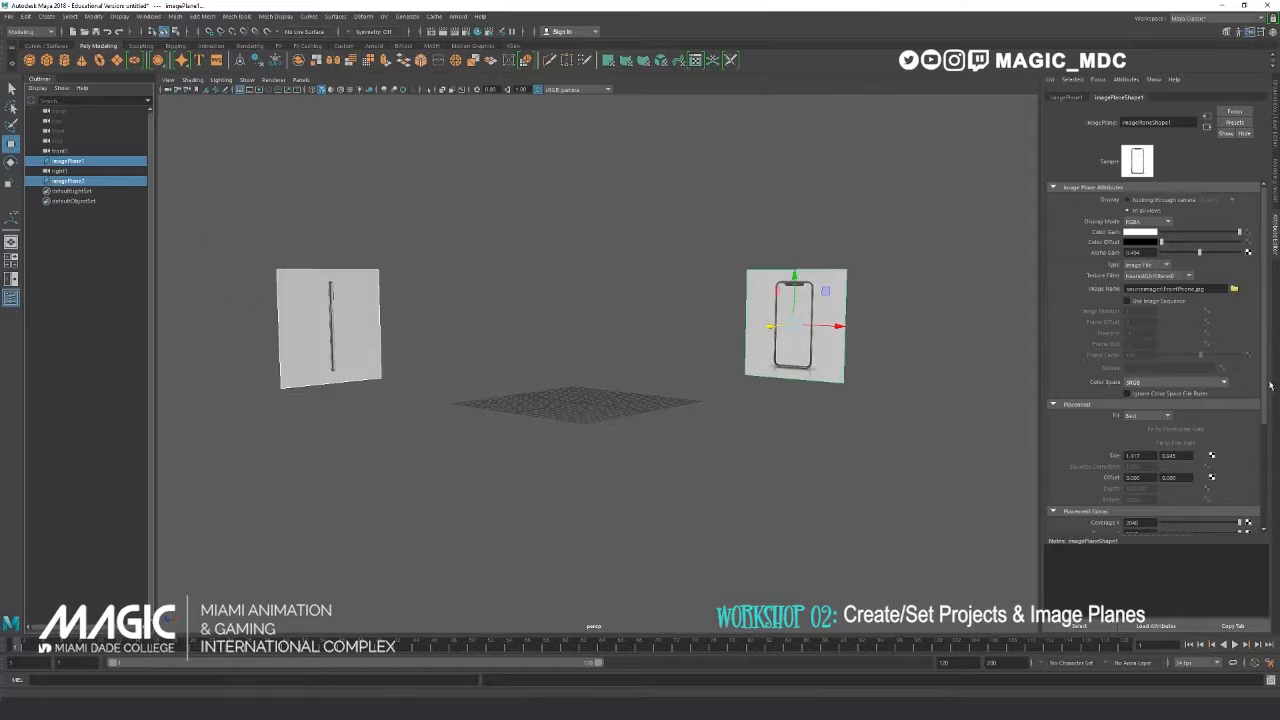
{"action": "left_click", "coordinate": [1275, 115]}
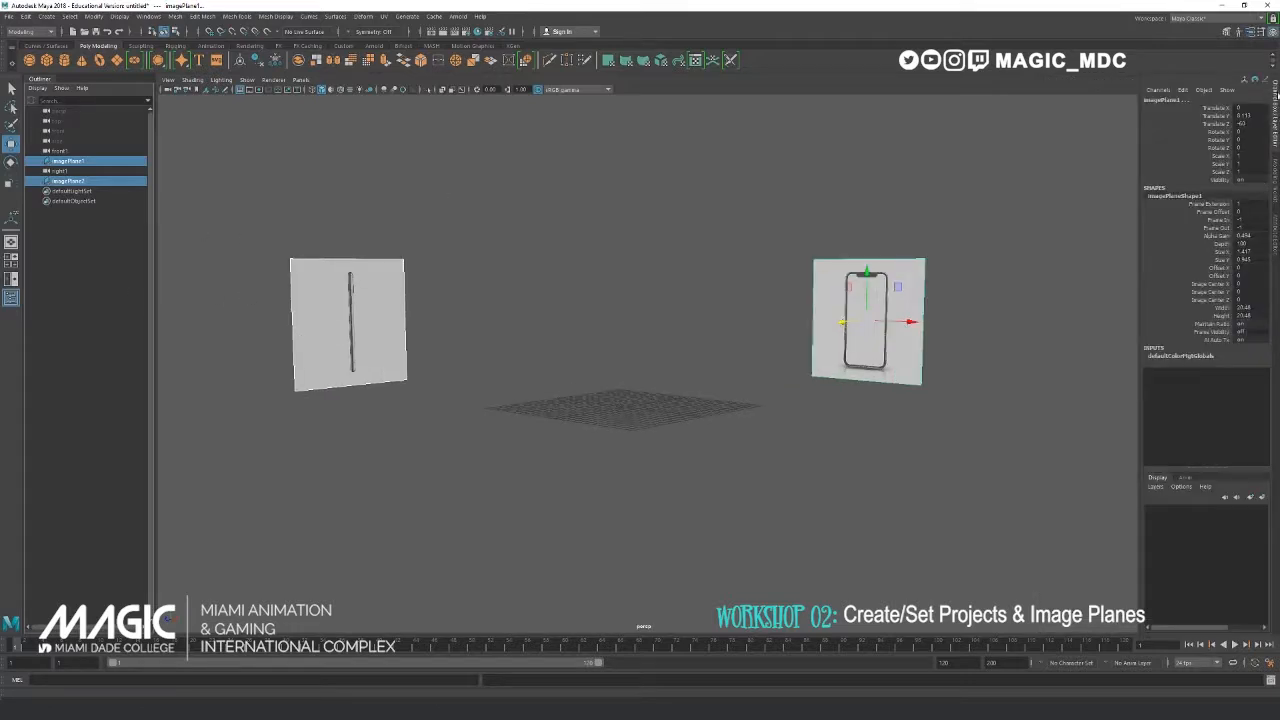
{"action": "left_click", "coordinate": [1155, 487]}
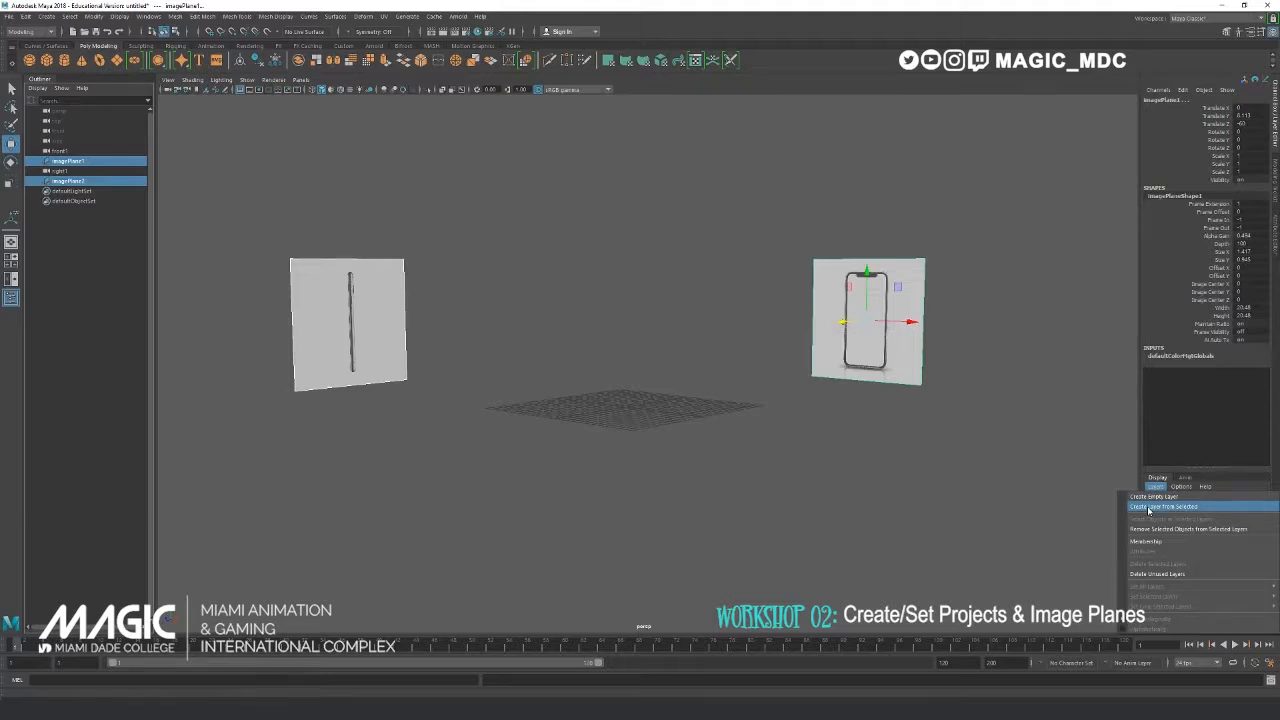
{"action": "left_click", "coordinate": [1148, 507]}
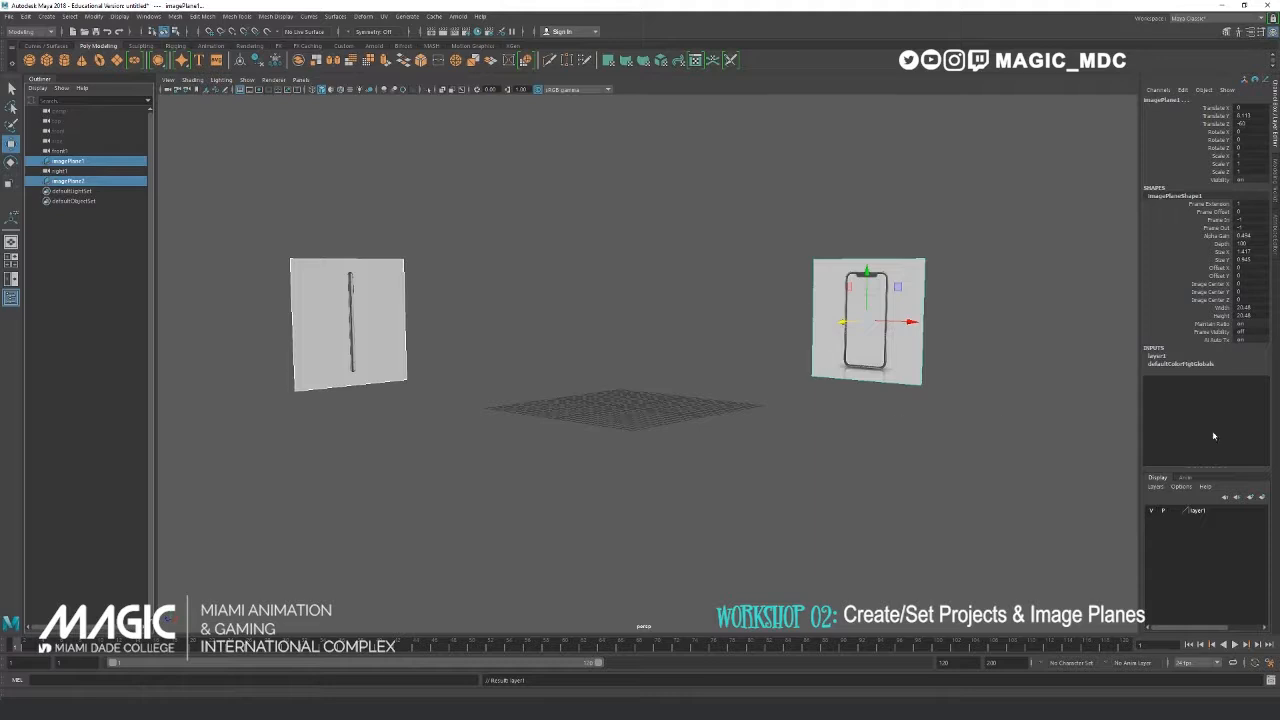
- Set the image planes' display layer to Reference (R) and clear the selection
{"action": "left_click", "coordinate": [1176, 511]}
{"action": "left_click", "coordinate": [1176, 511]}
{"action": "left_click", "coordinate": [671, 244]}
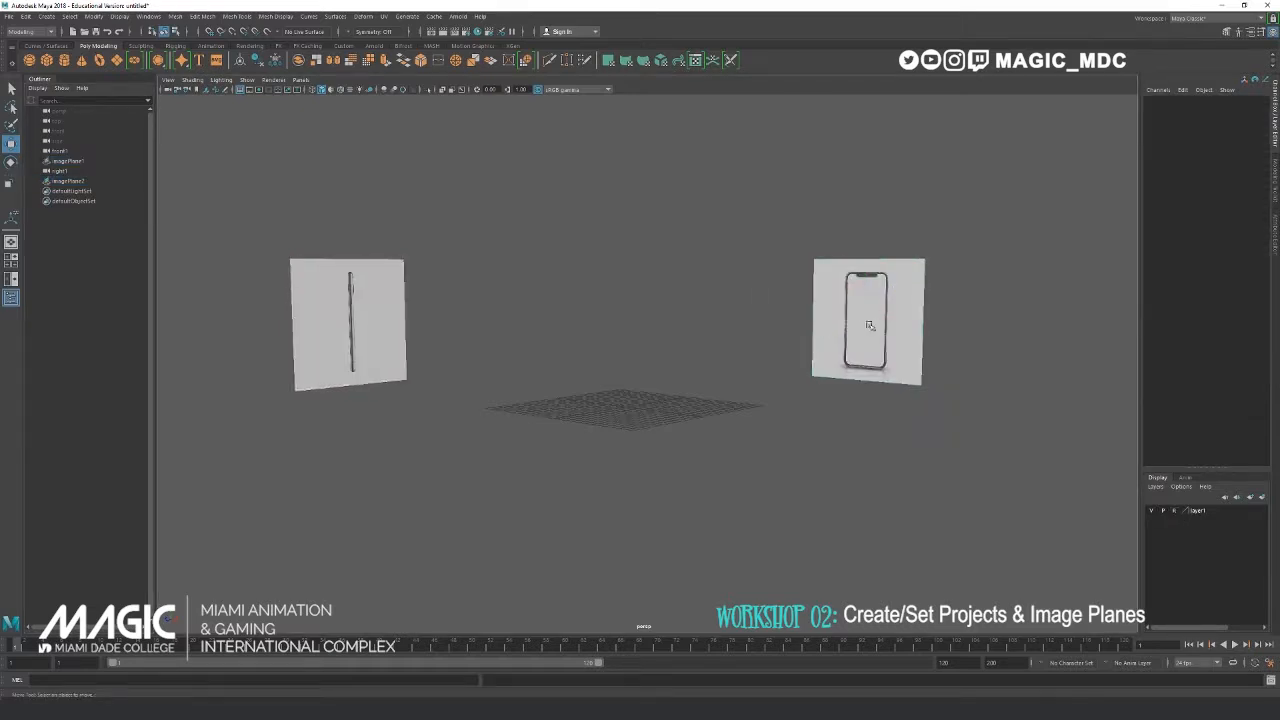
- Test whether the side and front image planes can be selected in the view, and toggle their layer's visibility off and on
{"action": "left_click_drag", "start_coordinate": [468, 205], "coordinate": [334, 372]}
{"action": "left_click_drag", "start_coordinate": [474, 209], "coordinate": [256, 419]}
{"action": "left_click_drag", "start_coordinate": [442, 261], "coordinate": [387, 317]}
{"action": "left_click_drag", "start_coordinate": [872, 247], "coordinate": [780, 397]}
{"action": "left_click_drag", "start_coordinate": [903, 197], "coordinate": [826, 375]}
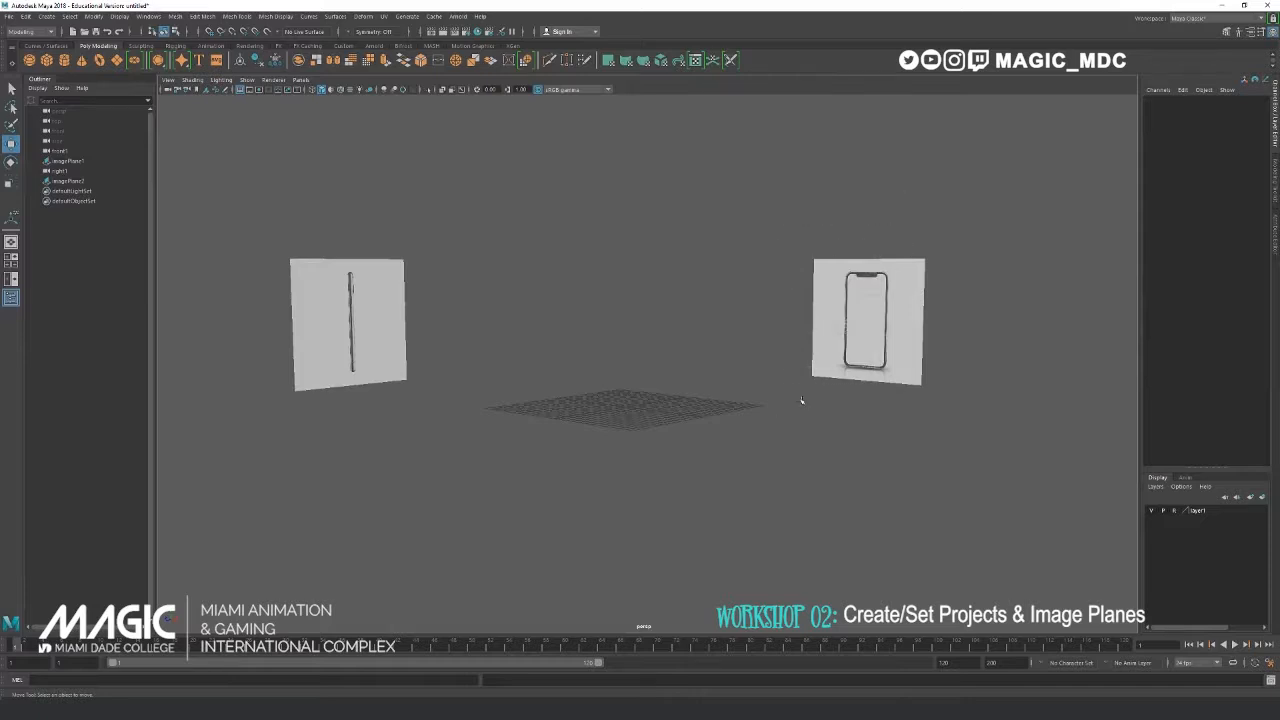
{"action": "left_click", "coordinate": [1151, 511]}
{"action": "left_click", "coordinate": [1151, 511]}
- Examine the side and front image planes around the grid from several angles and distances in the perspective view
{"action": "left_click_drag", "start_coordinate": [476, 345], "coordinate": [600, 380], "text": "alt"}
{"action": "left_click_drag", "start_coordinate": [803, 446], "coordinate": [560, 346], "text": "alt"}
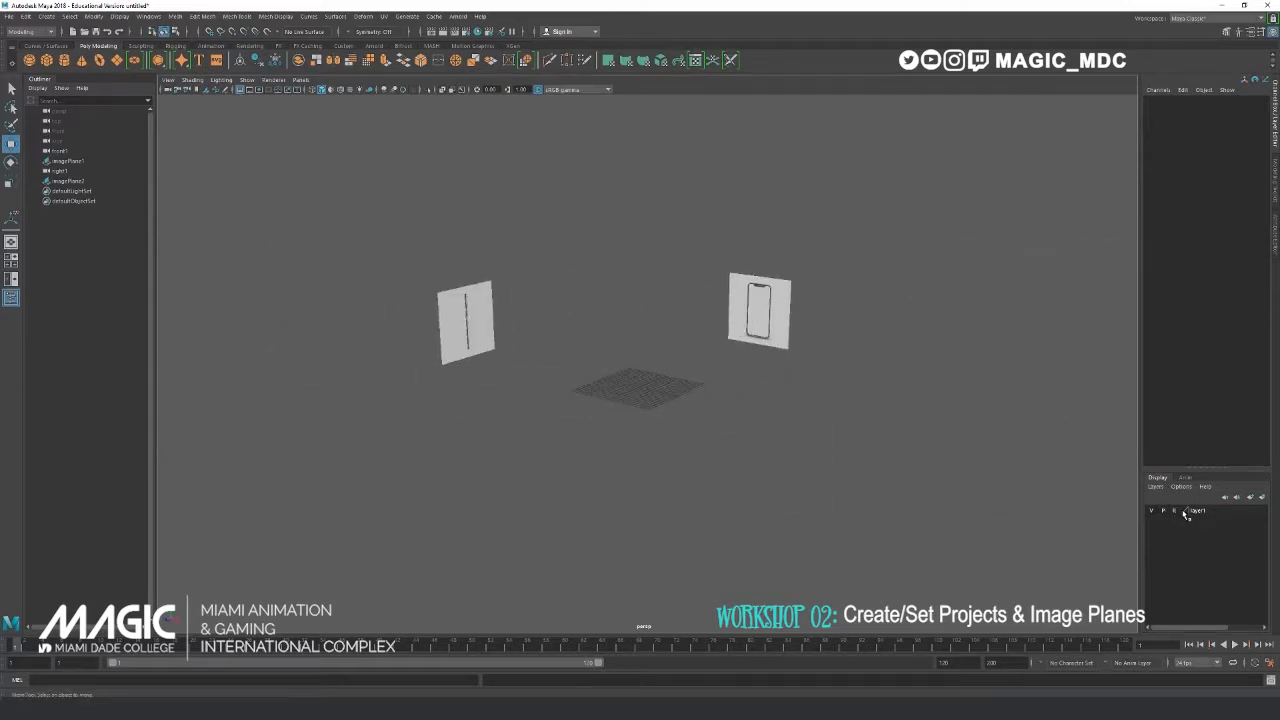
{"action": "left_click_drag", "start_coordinate": [460, 228], "coordinate": [540, 243], "text": "alt"}
{"action": "right_click_drag", "start_coordinate": [540, 243], "coordinate": [790, 312], "text": "alt"}
{"action": "left_click_drag", "start_coordinate": [790, 312], "coordinate": [755, 326], "text": "alt"}
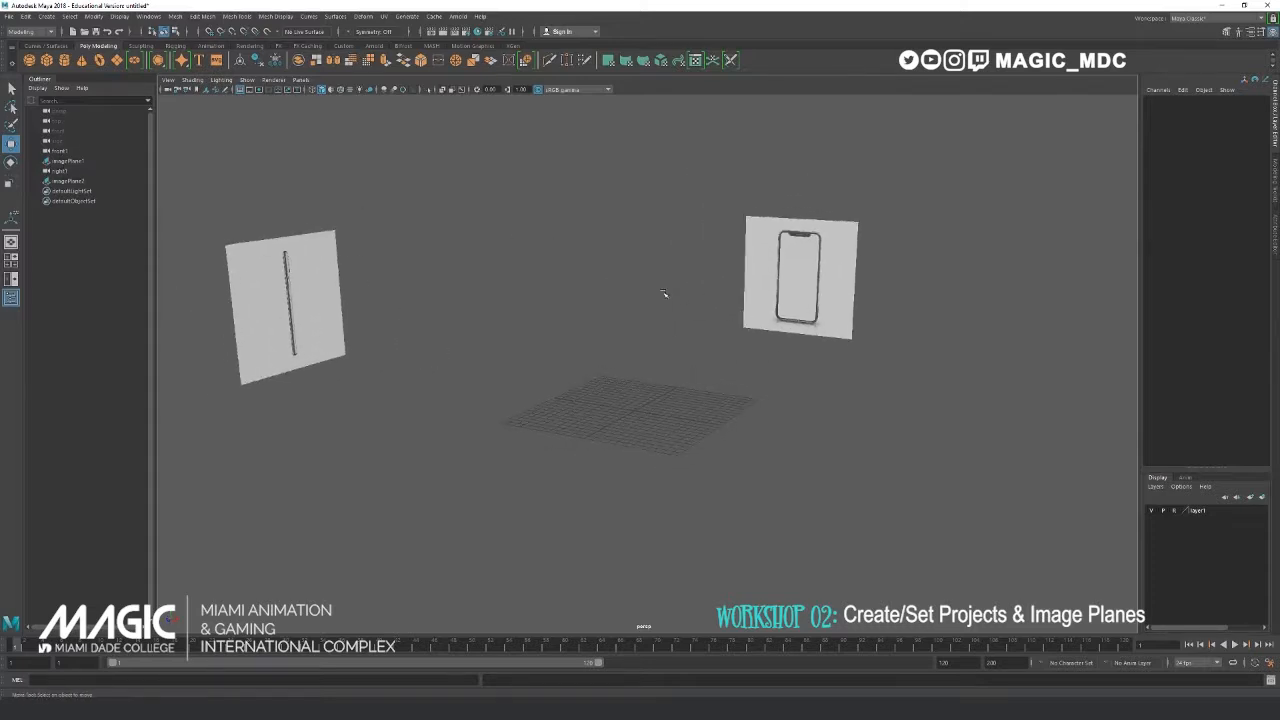
{"action": "left_click_drag", "start_coordinate": [660, 263], "coordinate": [626, 371], "text": "alt"}
{"action": "right_click_drag", "start_coordinate": [780, 428], "coordinate": [586, 300], "text": "alt"}
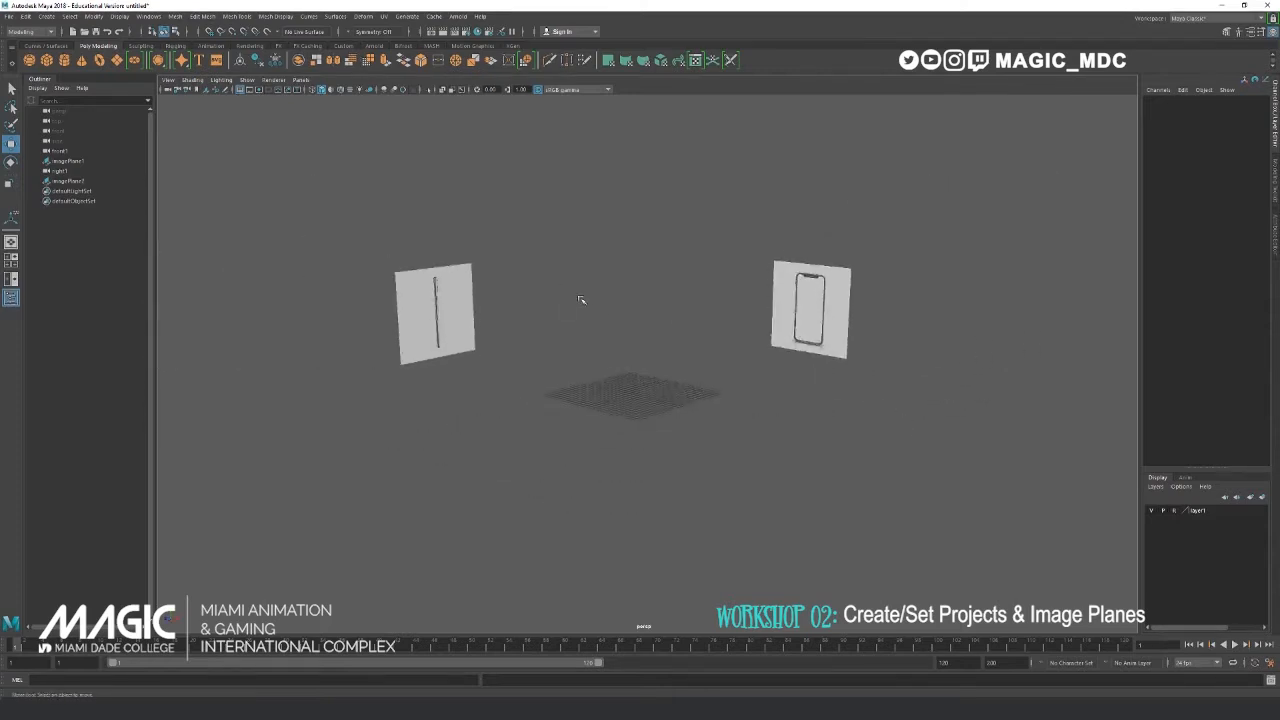
{"action": "left_click_drag", "start_coordinate": [586, 300], "coordinate": [594, 274], "text": "alt"}
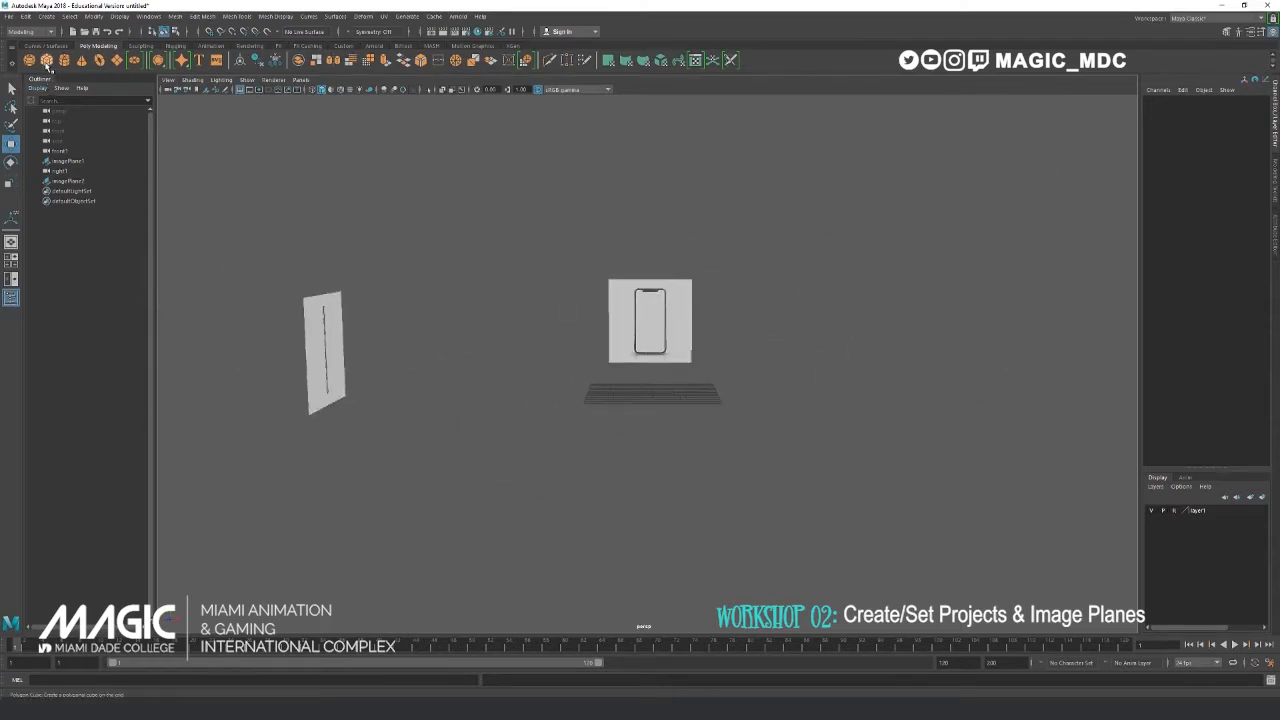